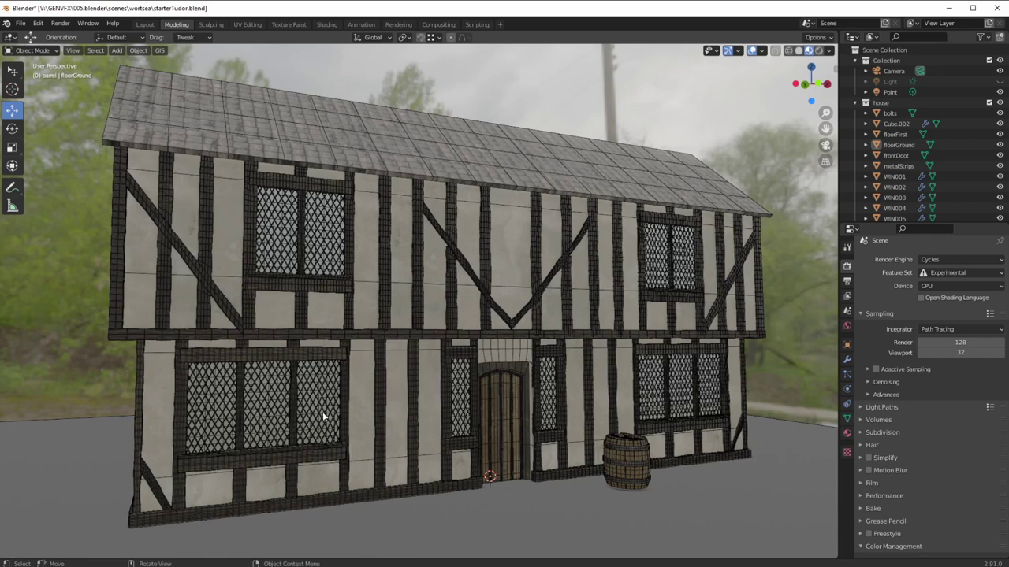
Preview the Tudor house in rendered viewport shading, viewed from the front with nothing selected
mouse_move(322, 420)
middle_mouse_down()
mouse_move(338, 428)
mouse_move(329, 421)
middle_mouse_up()
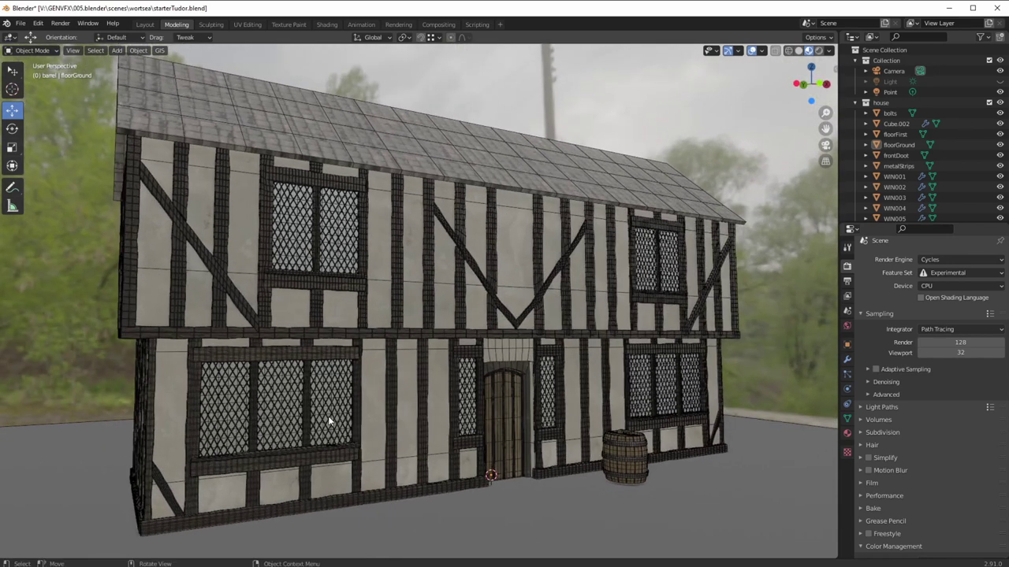
middle_click_drag(426, 413, 383, 434)
left_click(386, 429)
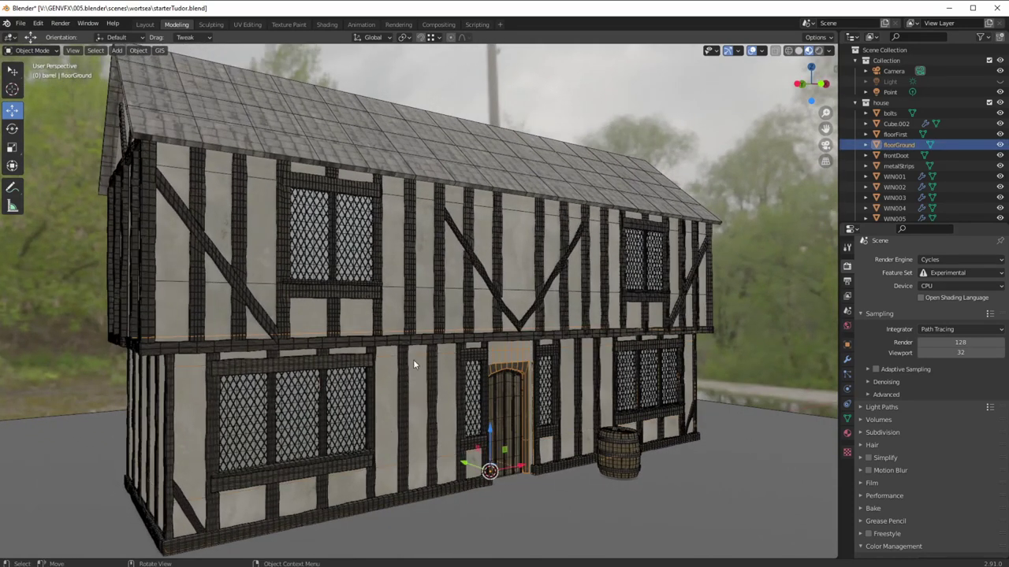
left_click(819, 50)
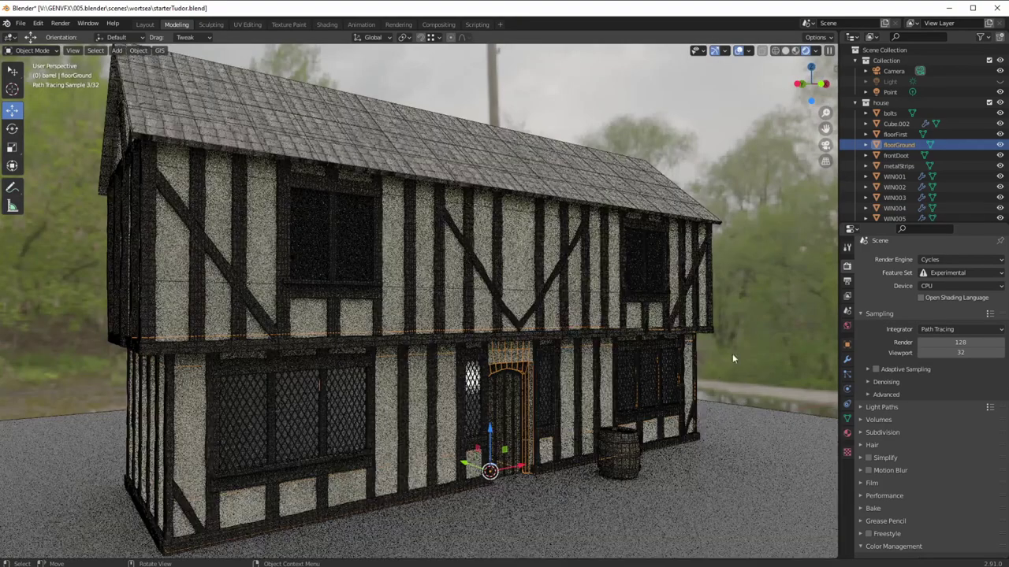
left_click(733, 356)
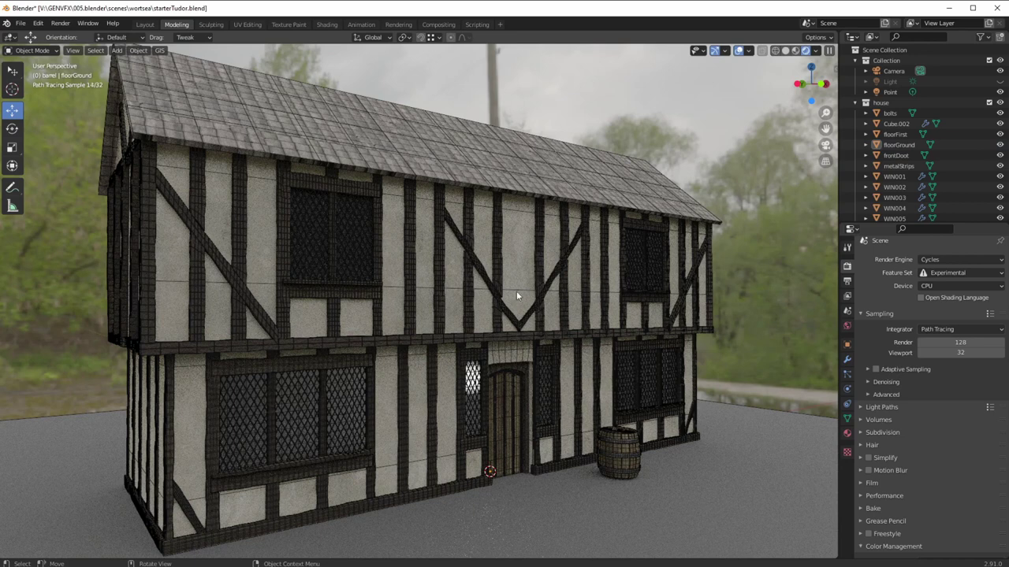
Switch the render engine to Eevee and view the house front in material preview shading
left_click(934, 260)
left_click(928, 272)
middle_click_drag(729, 313, 448, 348)
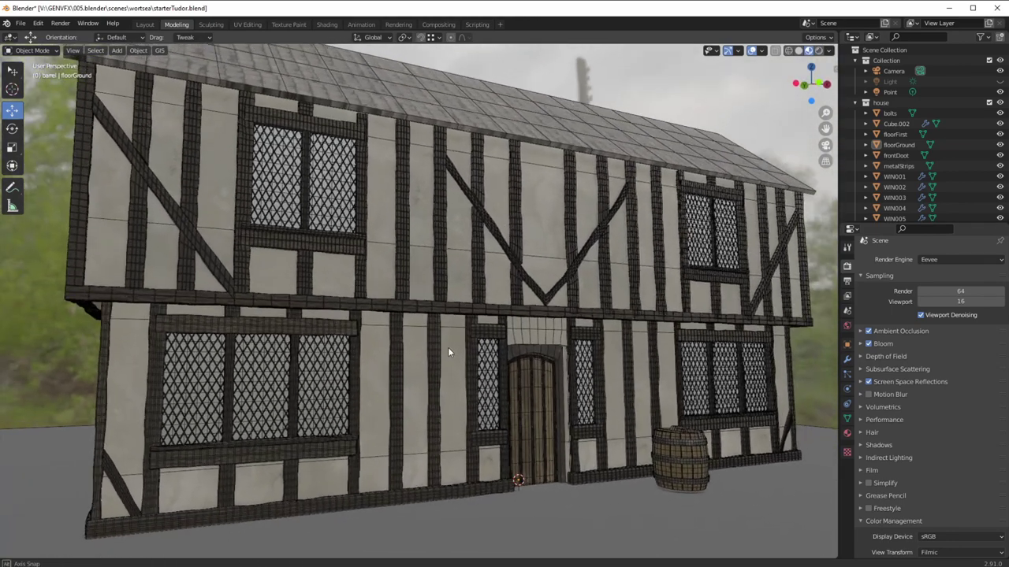
Switch to the UV Editing workspace and open the floorGround mesh in Edit Mode
left_click(262, 24)
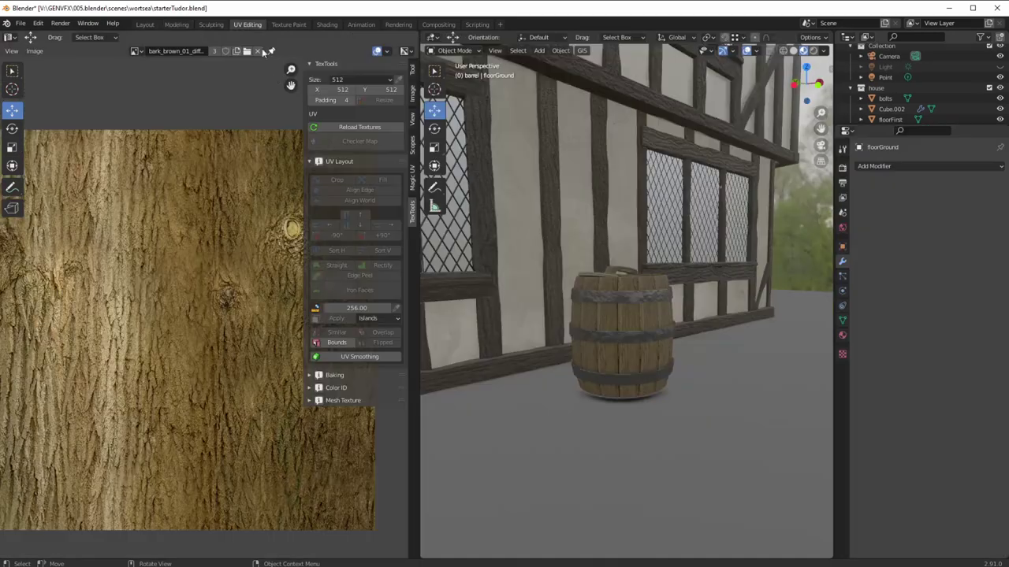
middle_click_drag(525, 315, 530, 408)
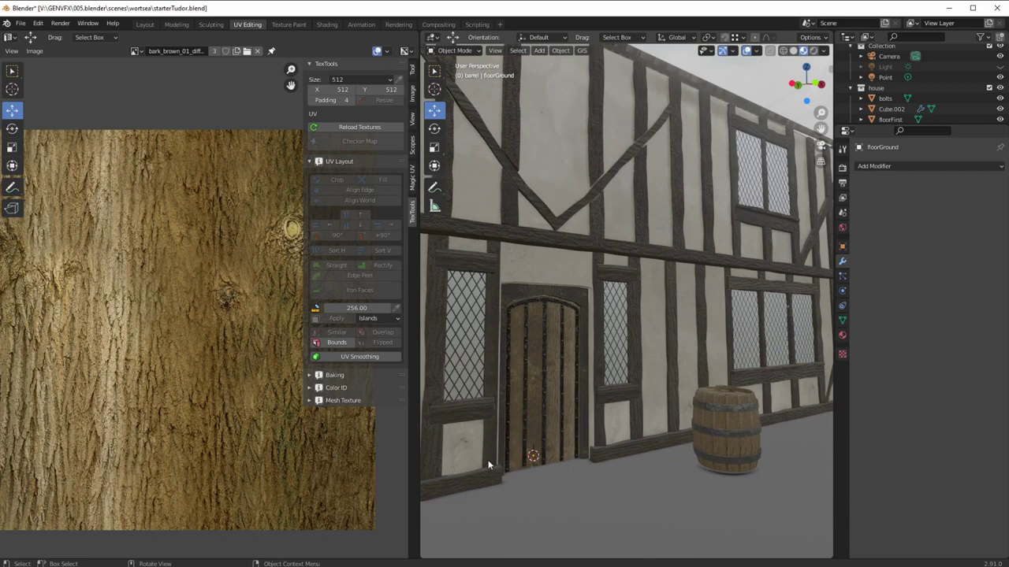
middle_click_drag(599, 407, 519, 401)
left_click(504, 404)
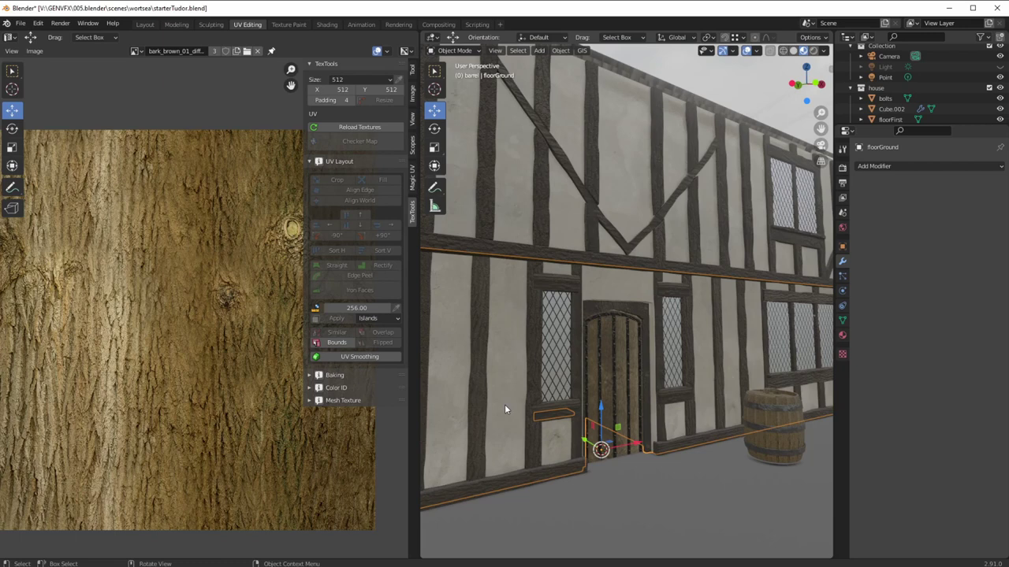
key("Tab")
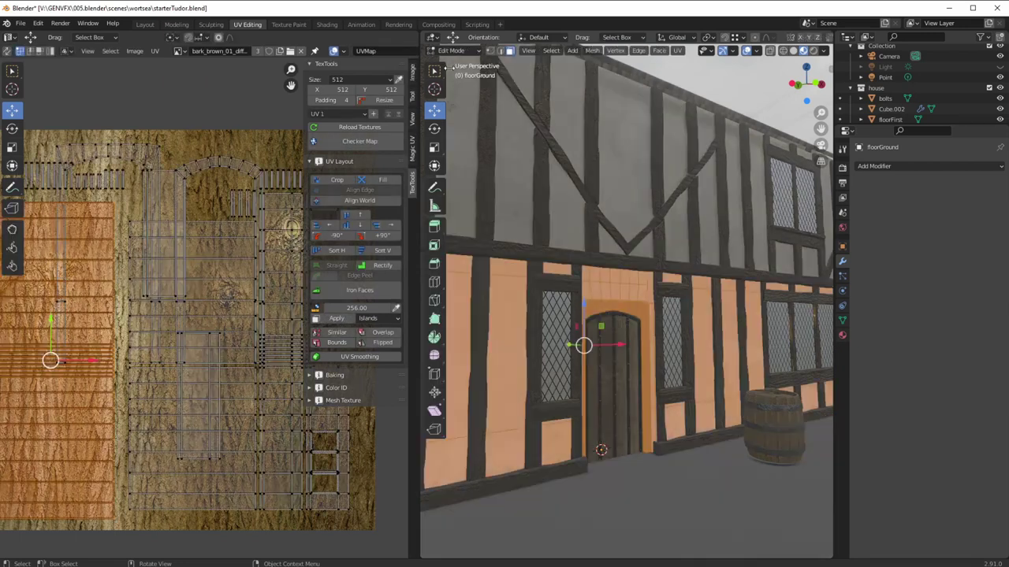
Select all UVs of the ground floor and widen the UV editor to show the whole layout
scroll(174, 337, "down", 2)
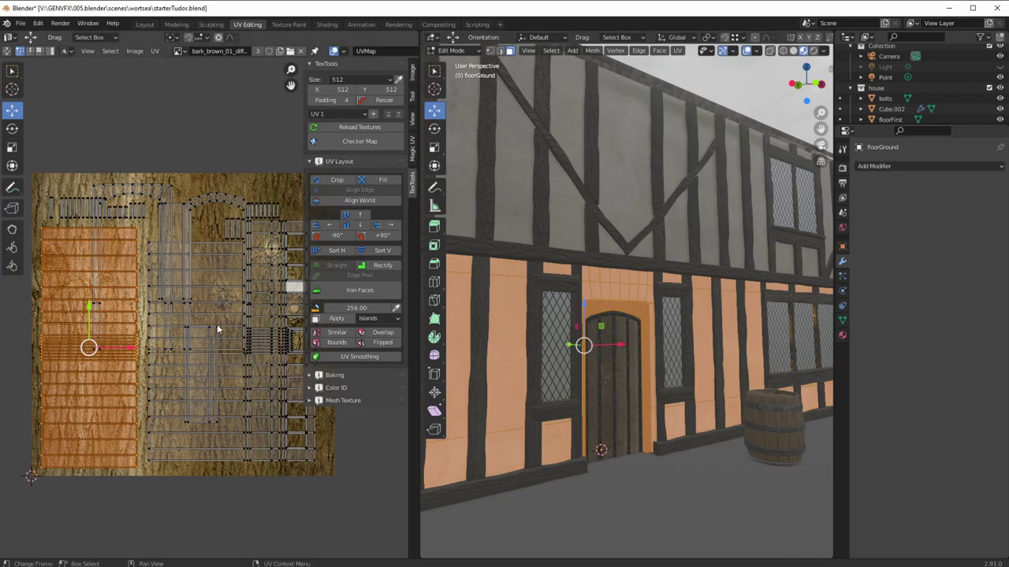
key("a")
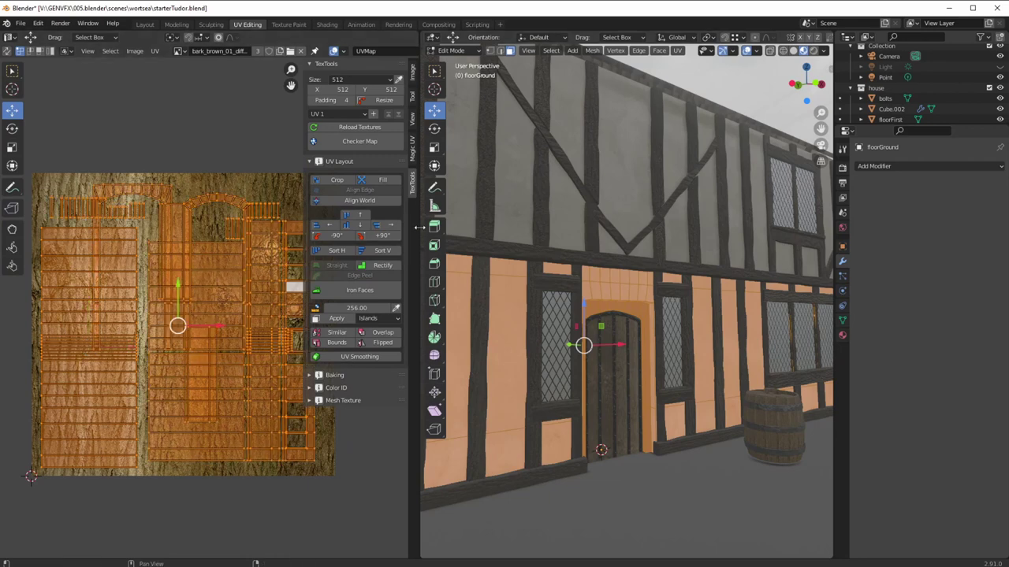
left_click_drag(420, 227, 733, 230)
scroll(373, 309, "up", 2)
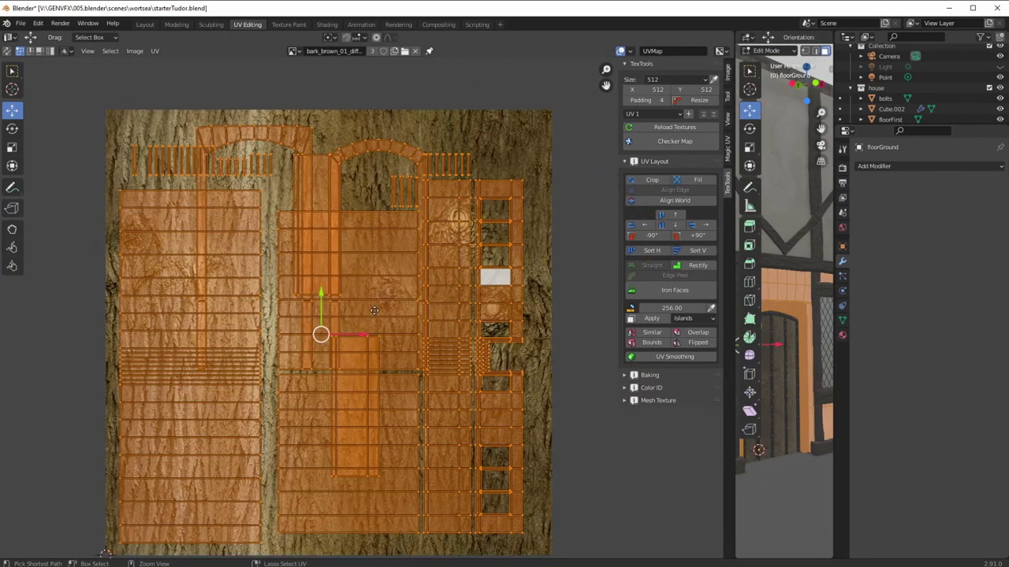
middle_click_drag(375, 310, 374, 302, "ctrl")
middle_click_drag(260, 372, 295, 336)
In island selection mode, pick individual UV islands of the ground floor one by one to examine how they overlap
left_click(49, 51)
left_click(243, 100)
left_click(252, 250)
left_click(388, 260)
left_click(472, 381)
left_click(526, 291)
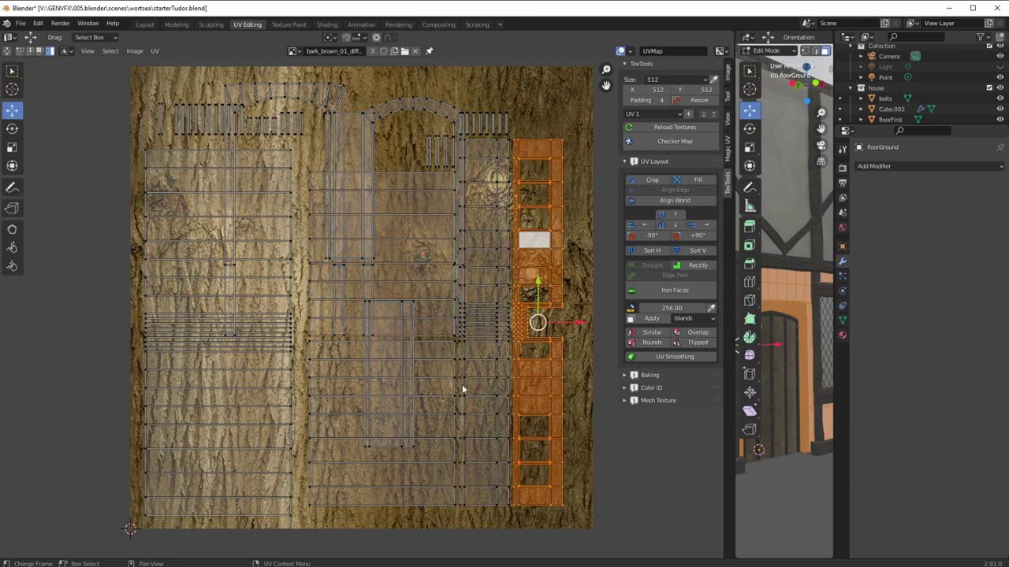
left_click(478, 436)
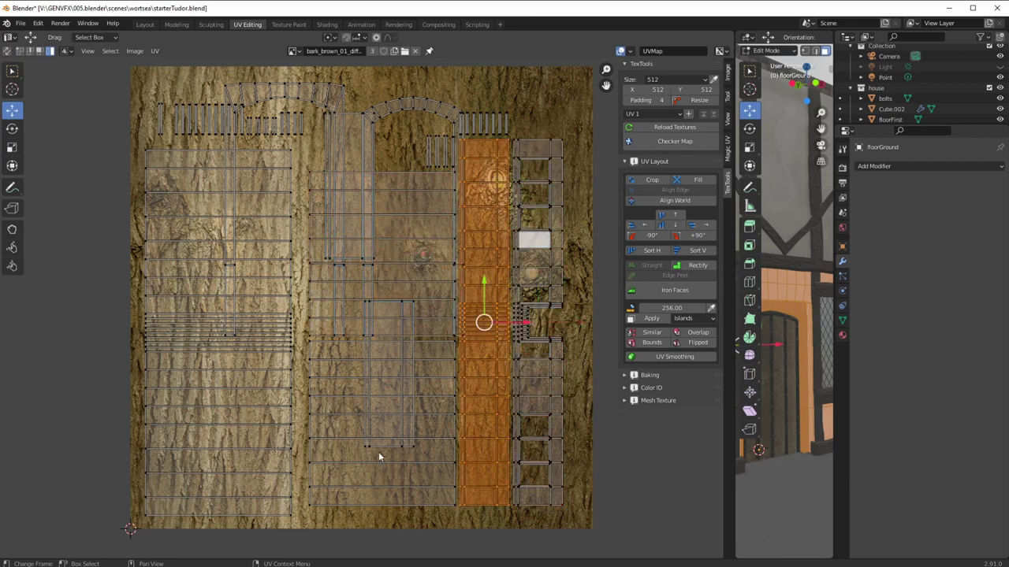
left_click(402, 338)
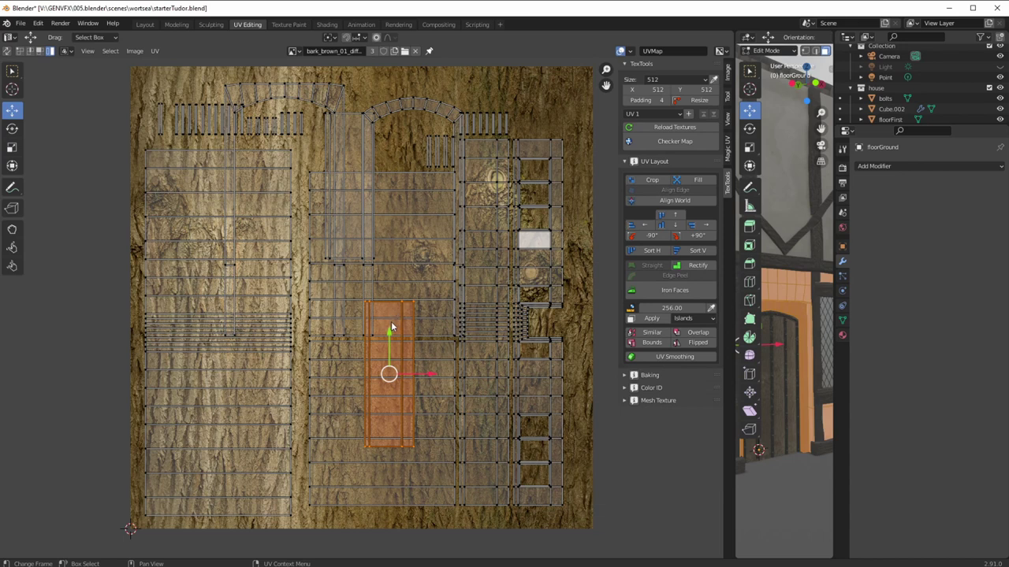
mouse_move(393, 339)
middle_mouse_down("ctrl")
mouse_move(393, 325)
mouse_move(394, 339)
middle_mouse_up("ctrl")
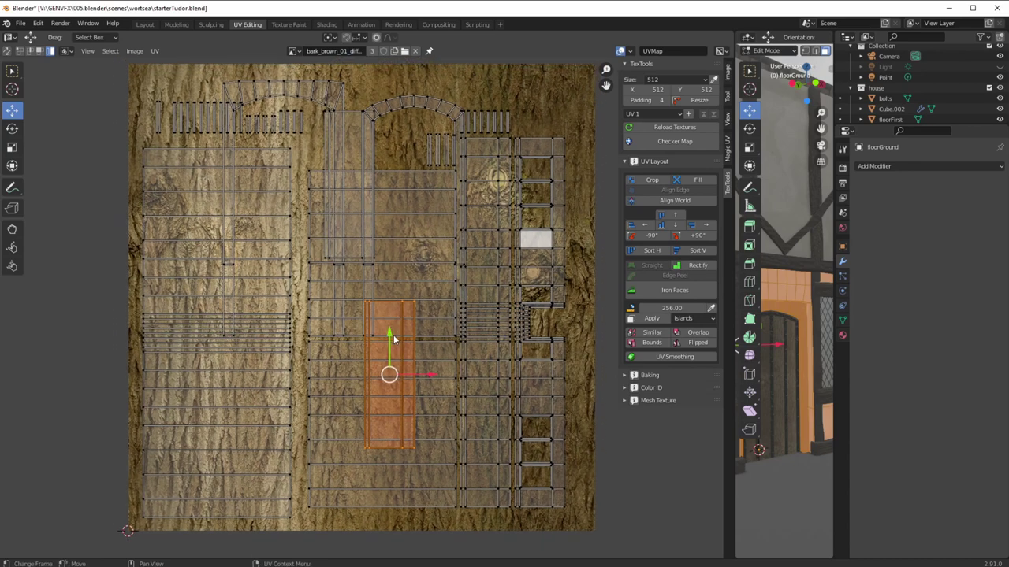
scroll(394, 339, "up", 2)
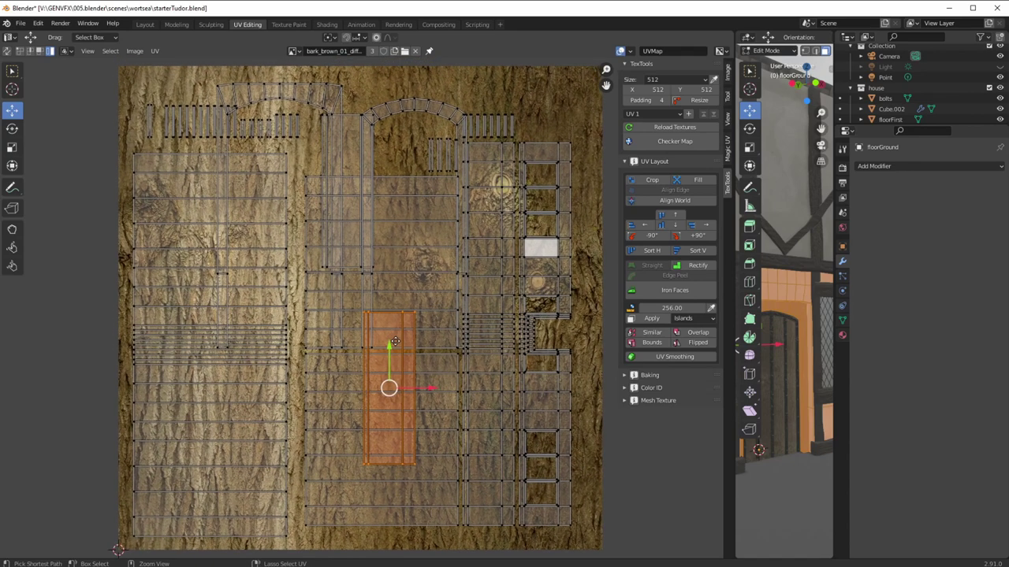
scroll(394, 340, "up", 2)
scroll(396, 349, "down", 1)
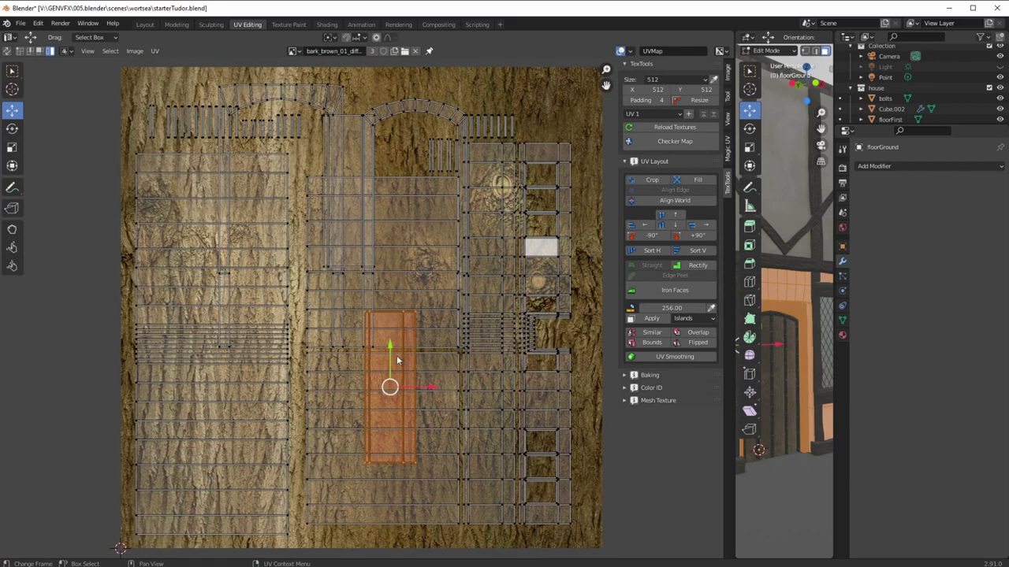
left_click_drag(733, 421, 526, 421)
middle_click_drag(267, 369, 267, 375, "ctrl")
middle_click_drag(267, 375, 275, 335)
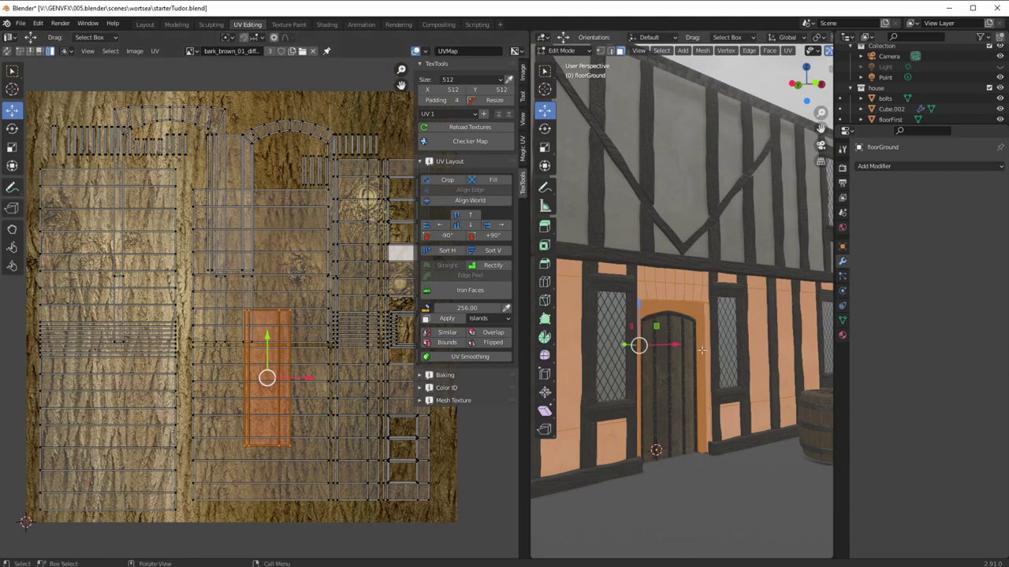
left_click_drag(526, 332, 367, 346)
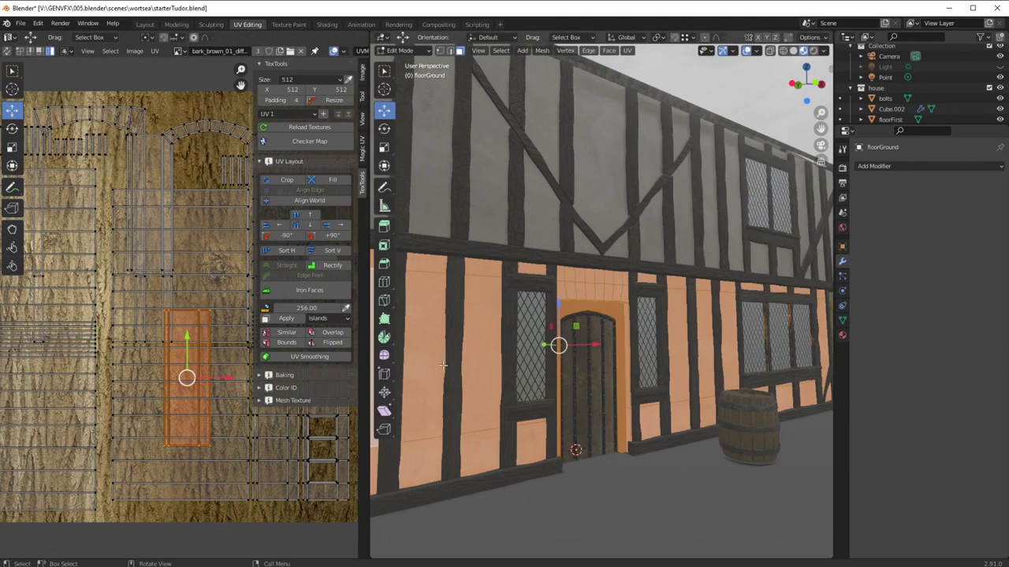
mouse_move(473, 371)
middle_mouse_down()
mouse_move(445, 358)
mouse_move(461, 361)
middle_mouse_up()
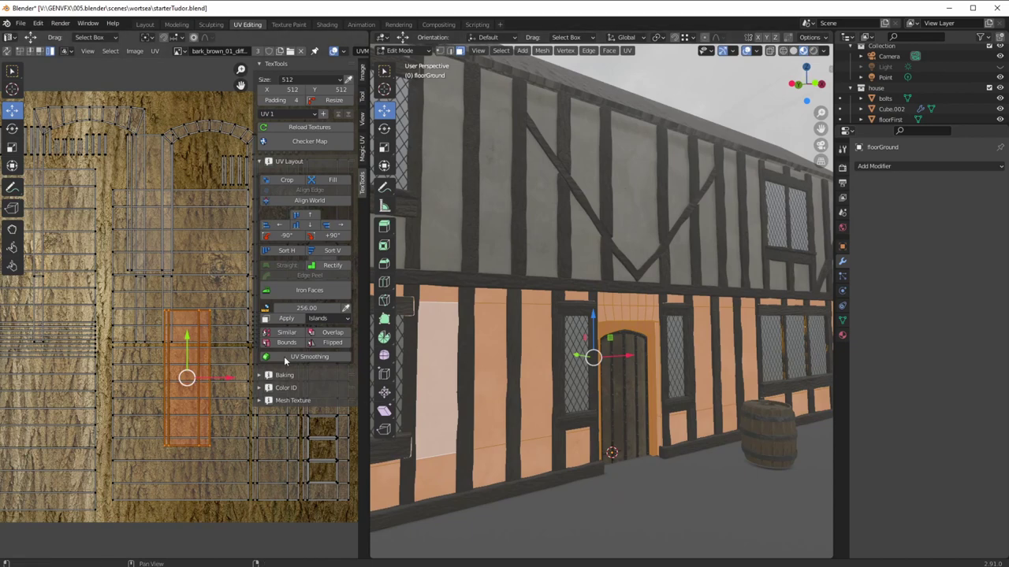
middle_click_drag(577, 429, 544, 427)
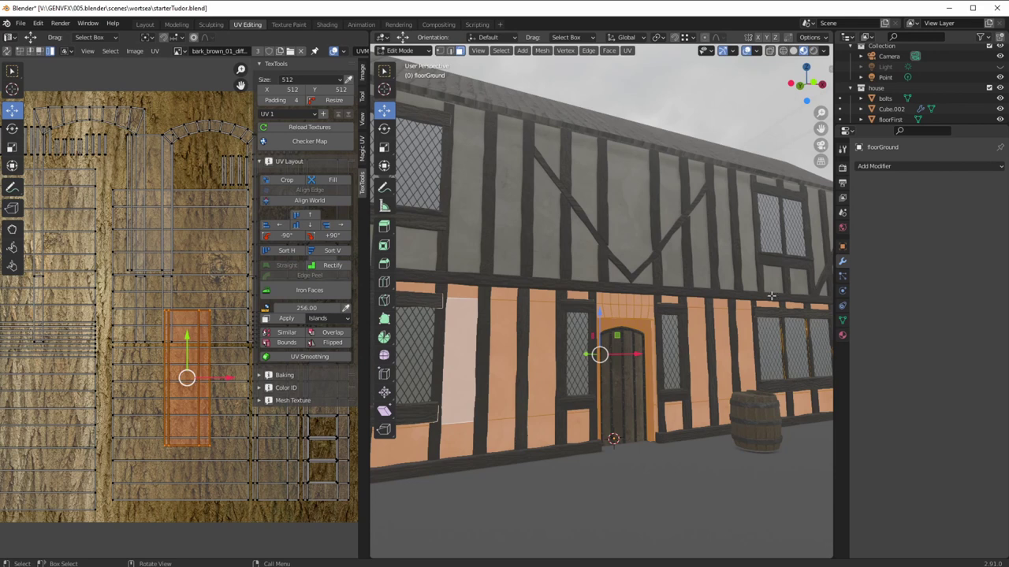
Add a second UV map to the floorGround mesh in its object data properties
left_click(841, 321)
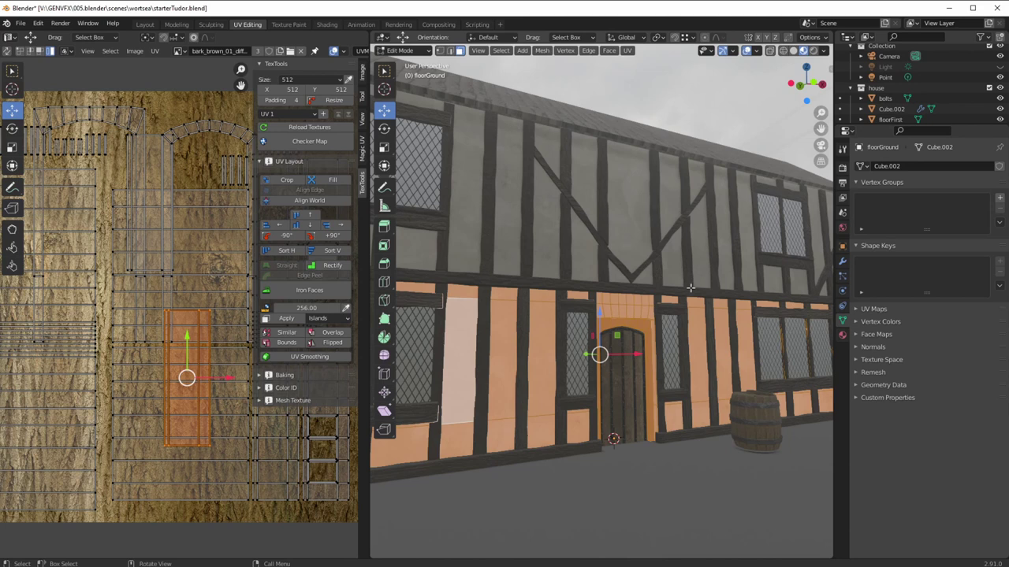
middle_click_drag(691, 289, 414, 263)
left_click_drag(368, 261, 264, 257)
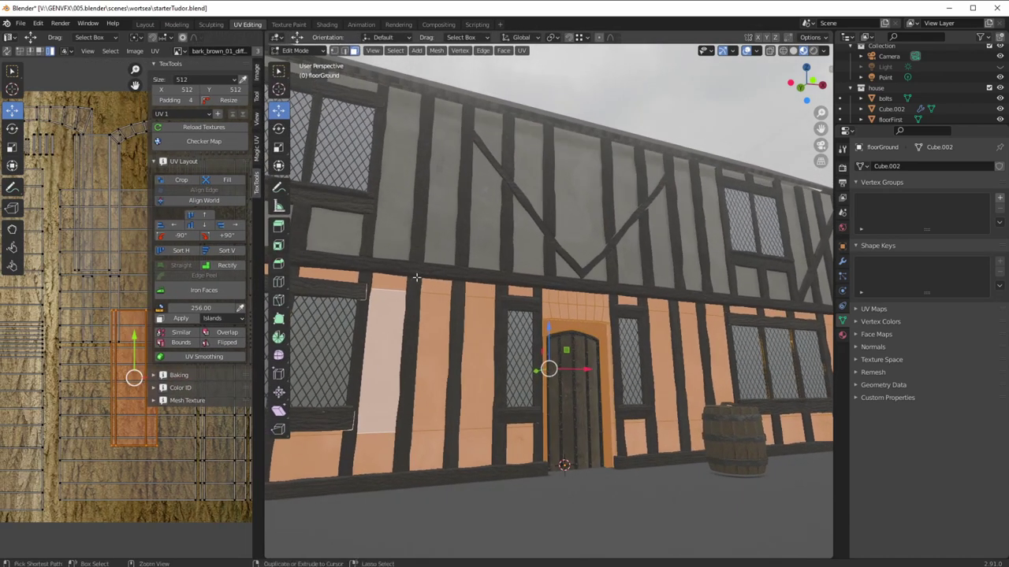
scroll(388, 335, "down", 2)
middle_click_drag(388, 335, 517, 329)
scroll(441, 338, "down", 1)
left_click(867, 309)
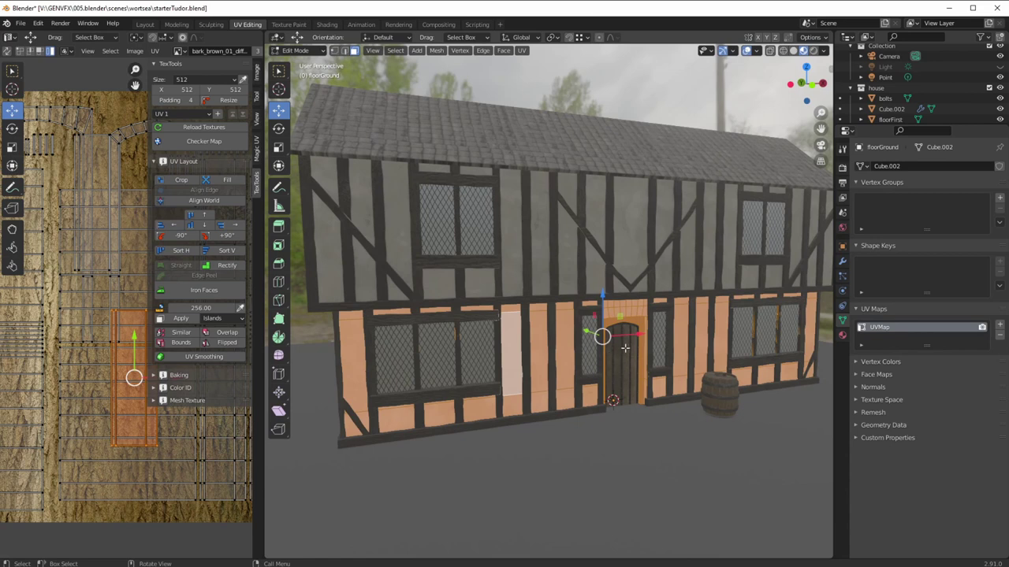
left_click(999, 326)
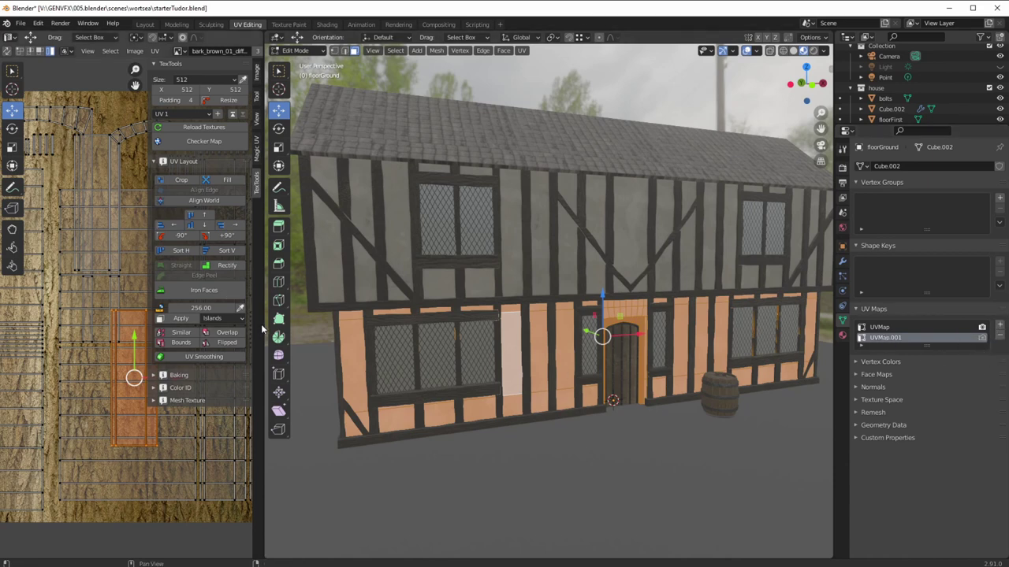
Widen the UV editor and switch its active map to UVMap and back to UVMap.001
left_click_drag(263, 323, 511, 324)
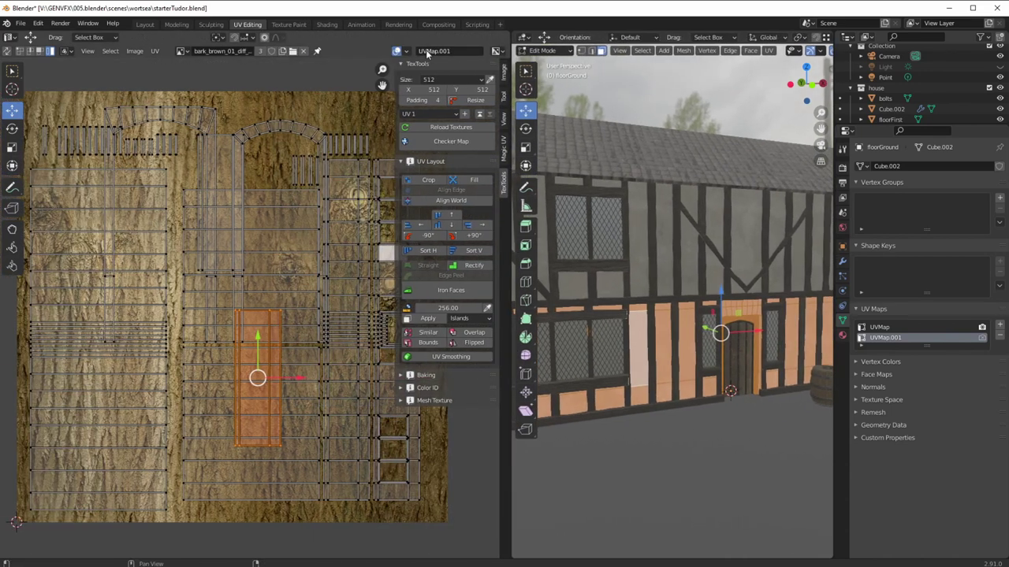
left_click(426, 50)
left_click(425, 66)
left_click(427, 50)
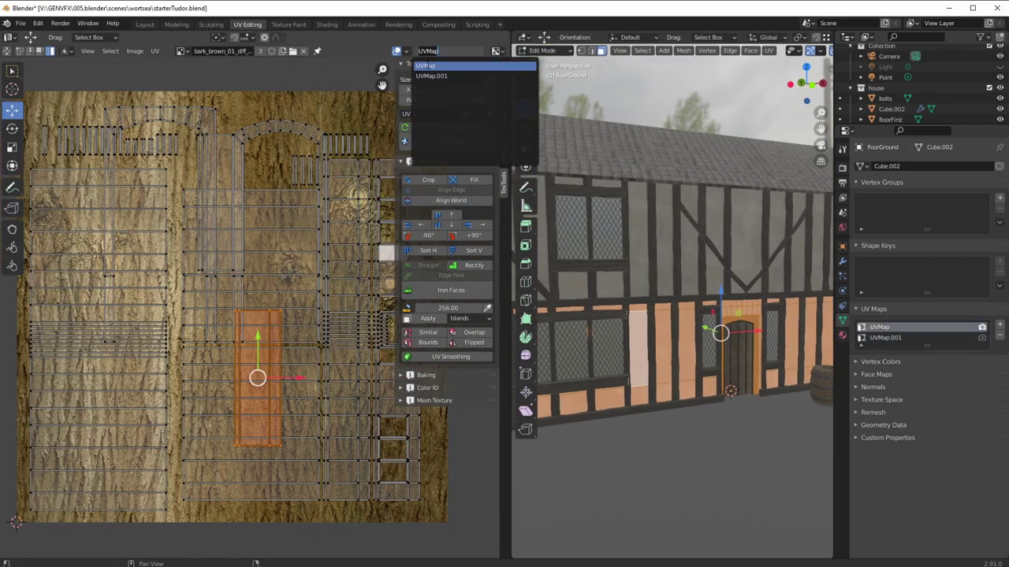
left_click(431, 76)
Rename the second UV map as UVdirtMask
double_click(867, 340)
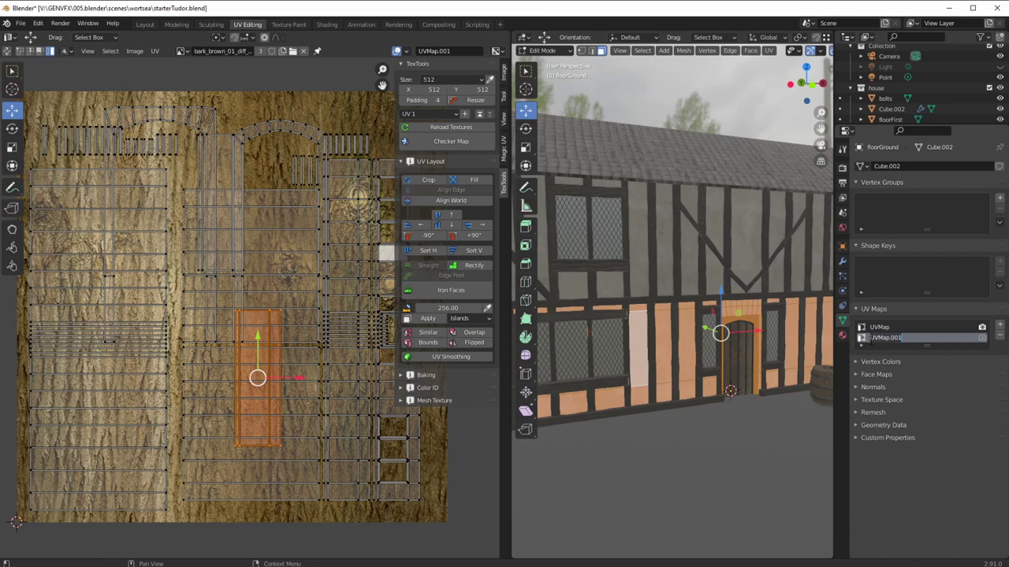
type("UVdirtMask")
key("Return")
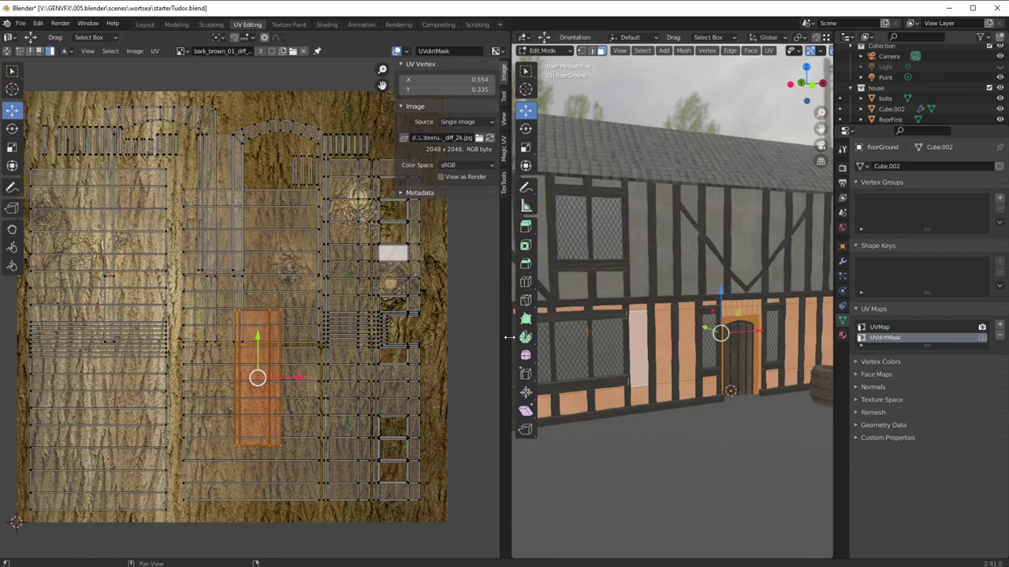
Unwrap the ground-floor faces into the new UV map with Smart UV Project, using an island margin of 0.01
left_click_drag(509, 338, 366, 337)
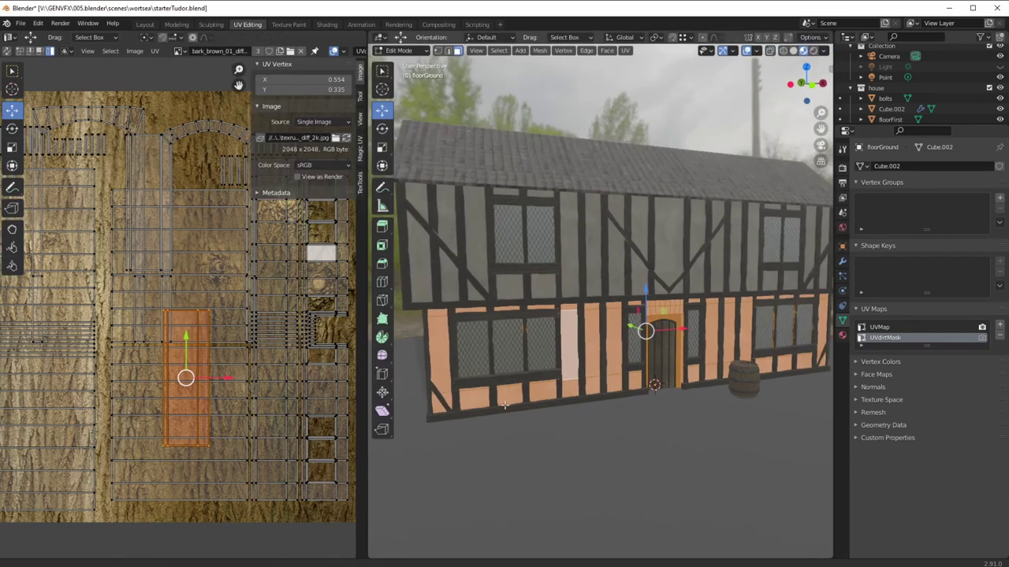
middle_click_drag(492, 424, 511, 313)
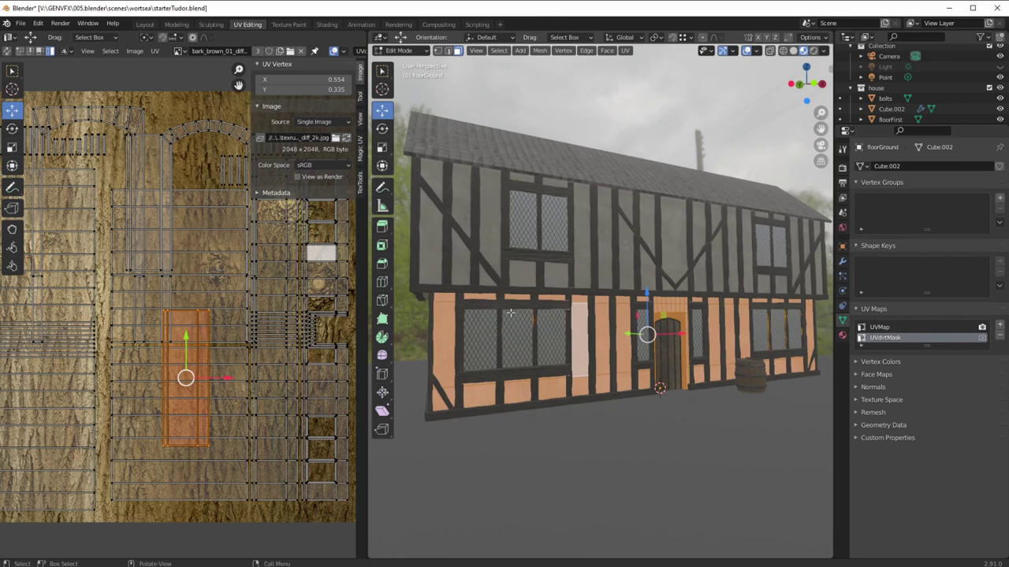
left_click(624, 51)
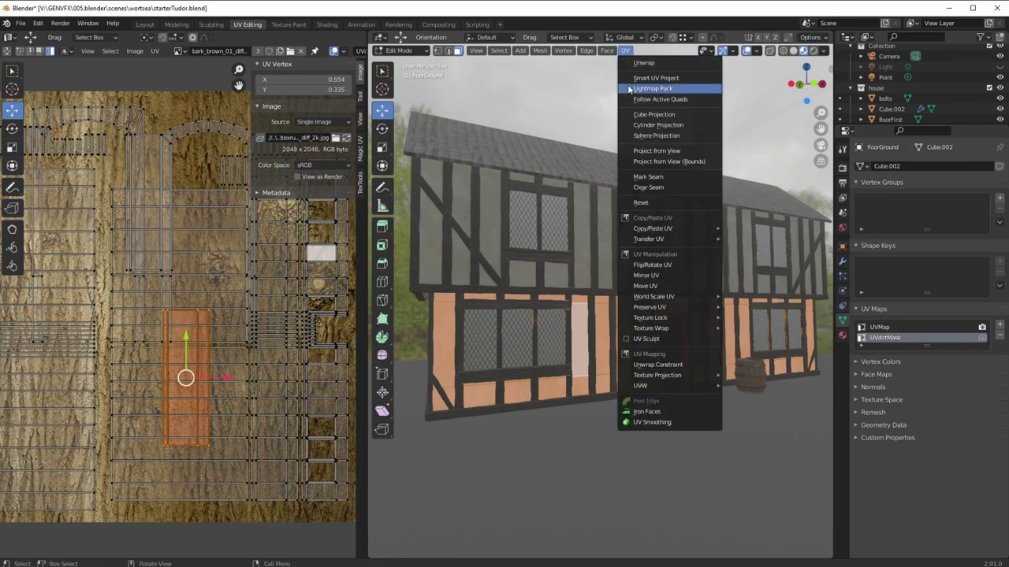
left_click(648, 80)
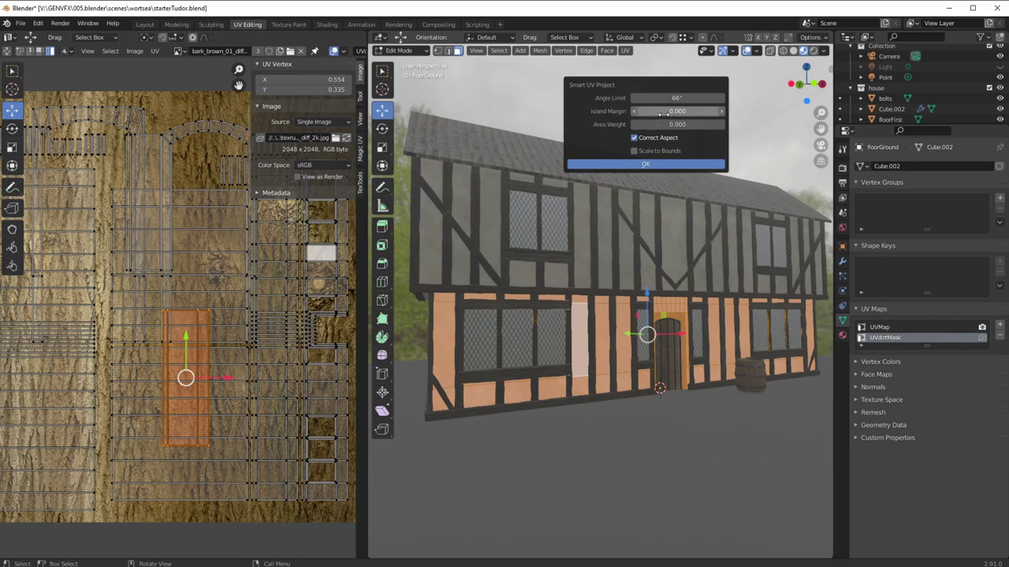
left_click(662, 114)
type("0.0")
key("Return")
left_click(646, 165)
middle_click_drag(240, 415, 232, 430, "ctrl")
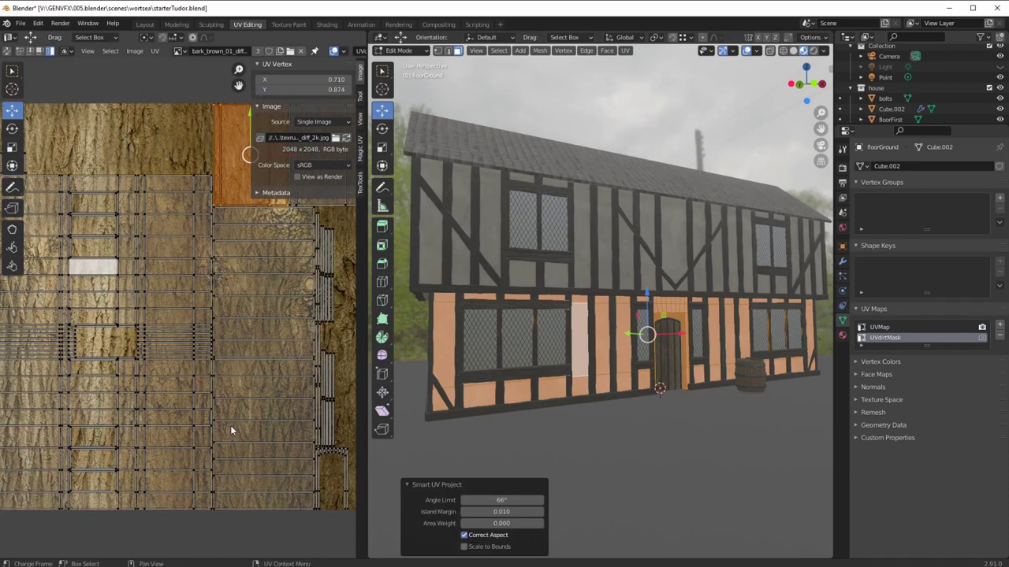
Widen the UV editor, select all islands of the UVdirtMask layout and repack them with Pack Islands
left_click_drag(368, 401, 680, 401)
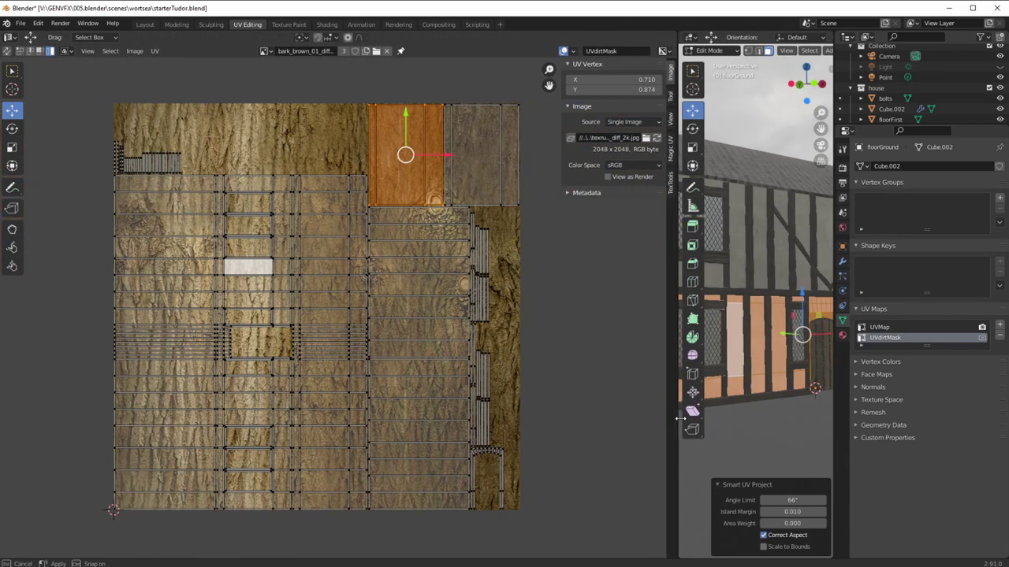
middle_click_drag(284, 378, 286, 377)
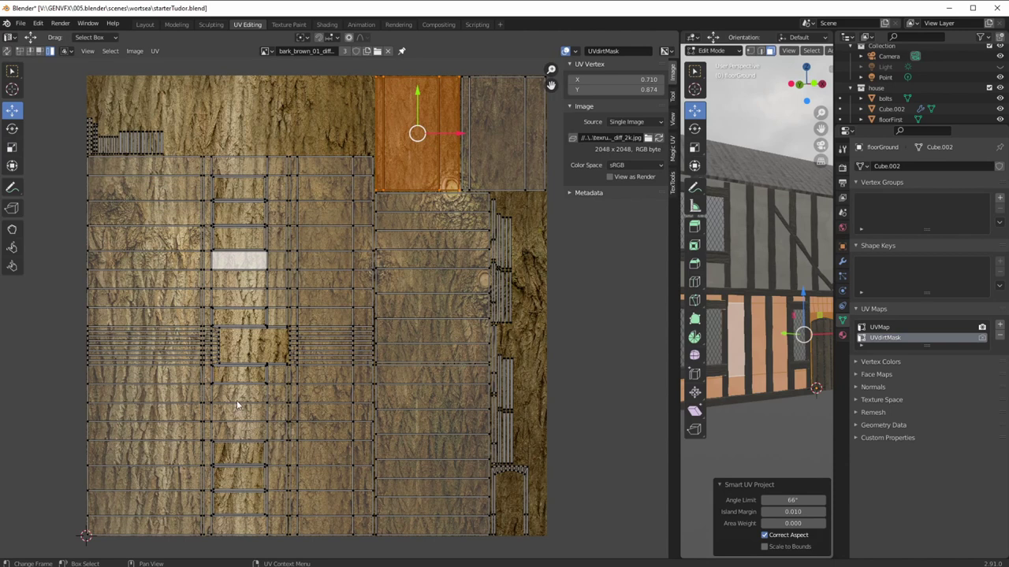
left_click_drag(65, 69, 558, 526)
left_click(153, 53)
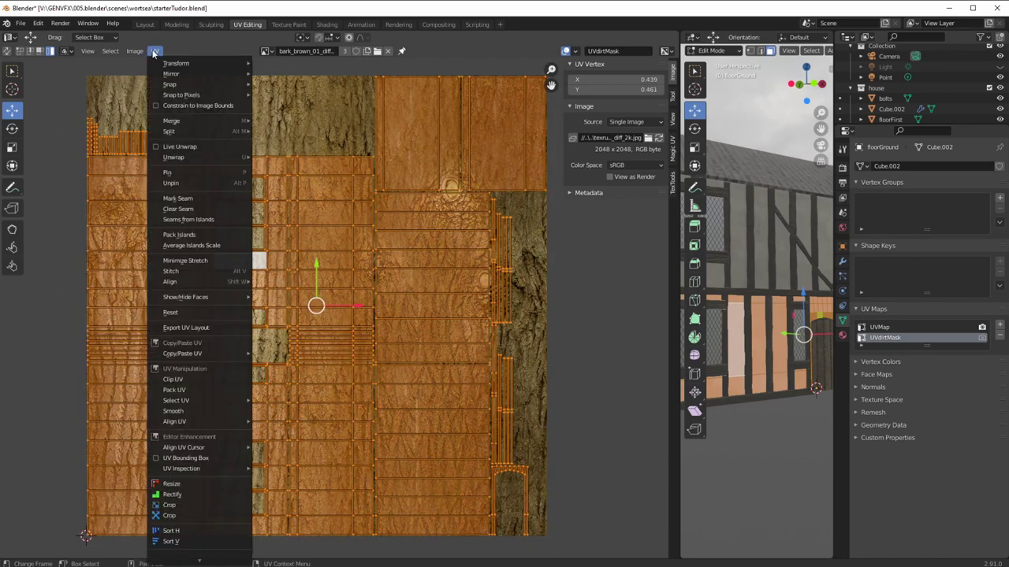
left_click(181, 238)
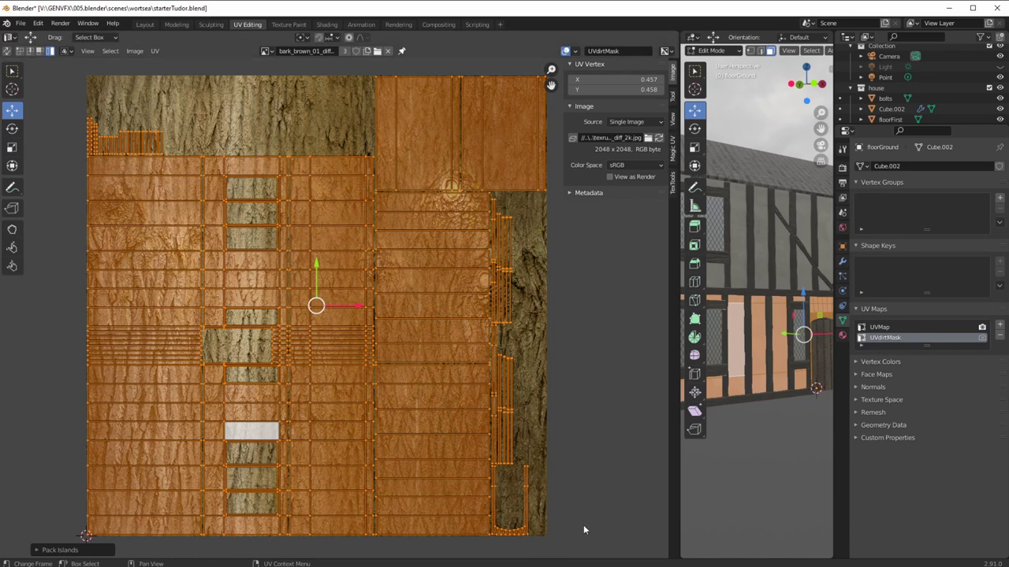
left_click(524, 481)
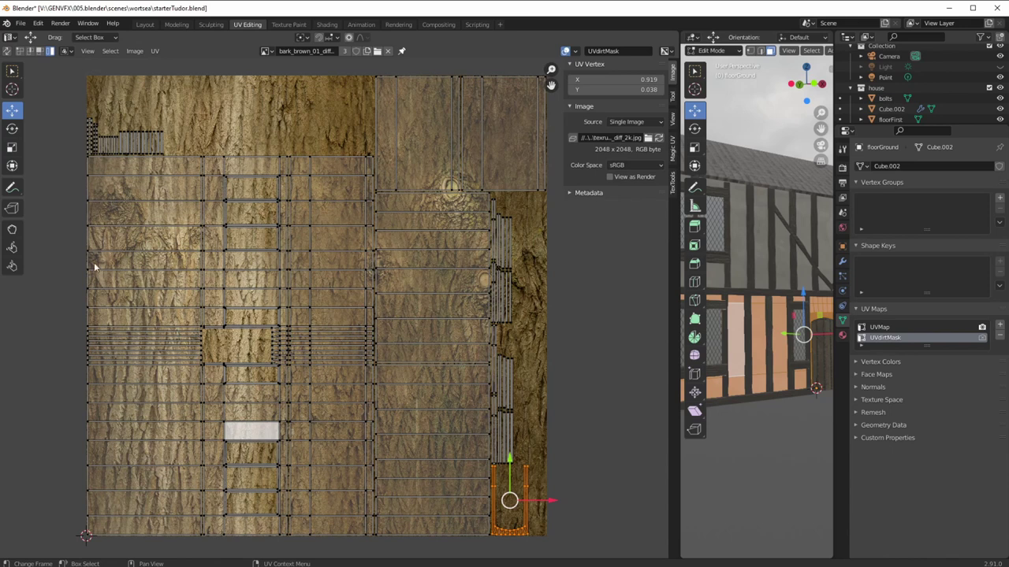
Enlarge the 3D viewport to show the whole house and switch to the Shading workspace
middle_click_drag(404, 308, 358, 337, "ctrl")
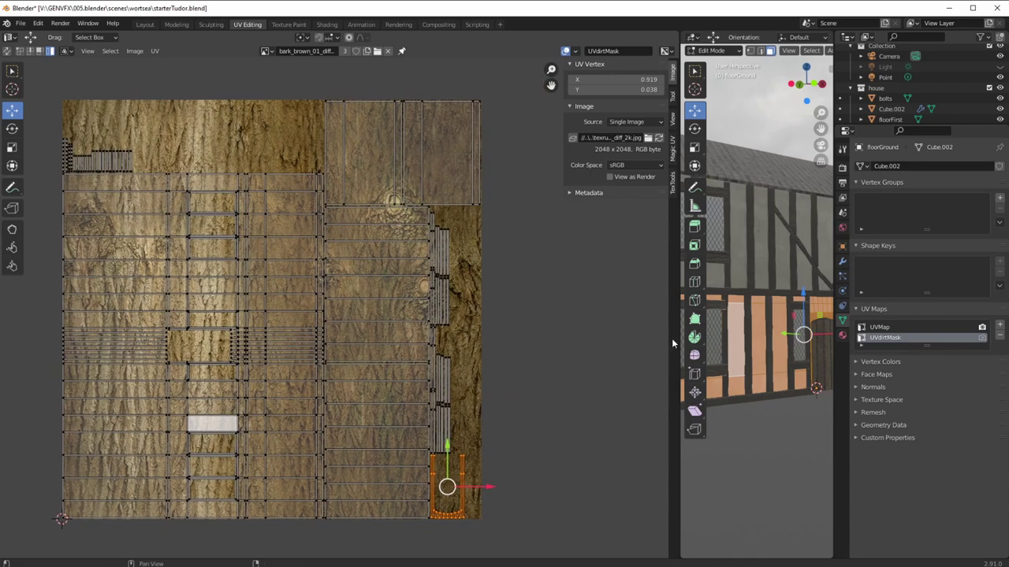
left_click_drag(678, 343, 430, 342)
middle_click_drag(516, 355, 507, 396, "ctrl")
middle_click_drag(507, 397, 493, 401)
left_click_drag(426, 340, 302, 340)
scroll(431, 364, "up", 3)
middle_click_drag(430, 364, 455, 370)
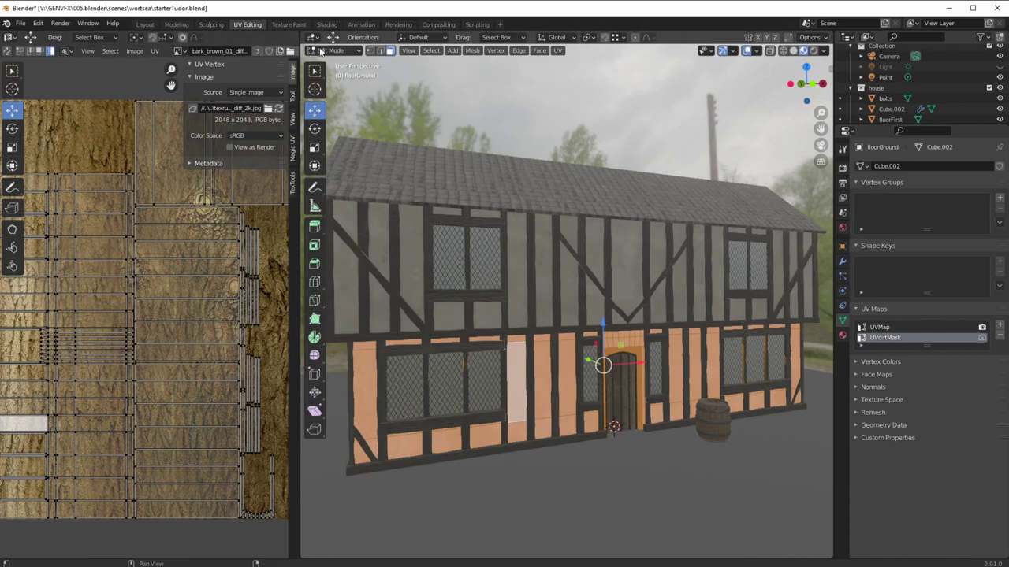
left_click(326, 25)
mouse_move(368, 422)
middle_mouse_down()
mouse_move(458, 465)
mouse_move(363, 441)
middle_mouse_up()
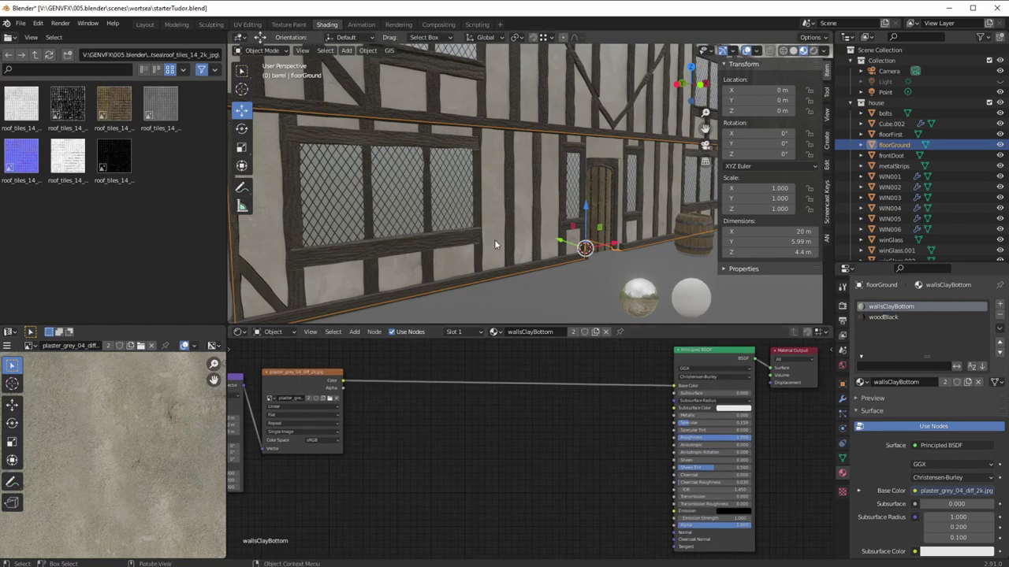
scroll(479, 230, "up", 1)
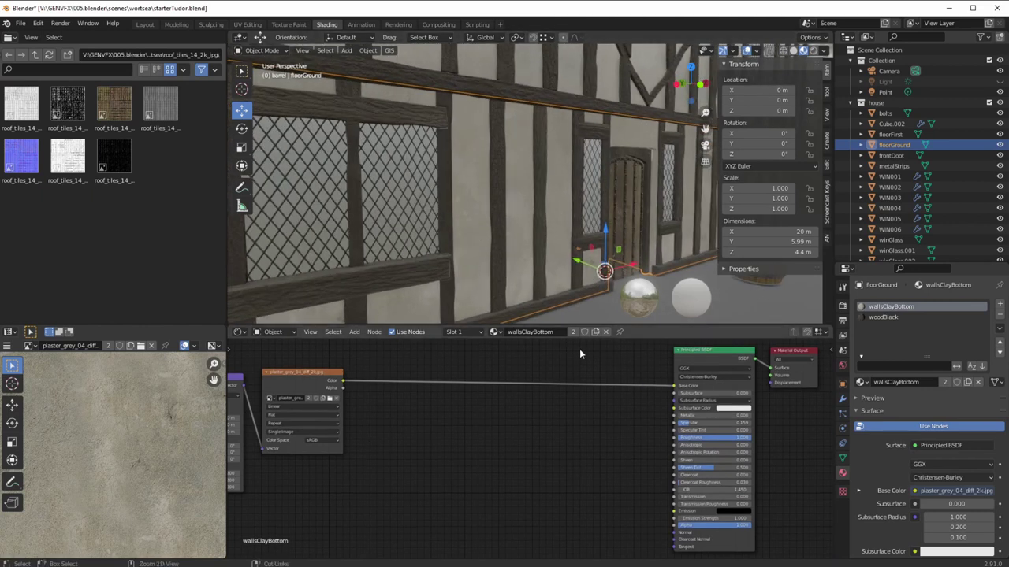
scroll(526, 446, "down", 2)
Move the Principled BSDF and Material Output nodes closer to the plaster texture node in the wallsClayBottom material
left_click_drag(662, 378, 454, 384)
middle_click_drag(388, 410, 539, 408, "shift")
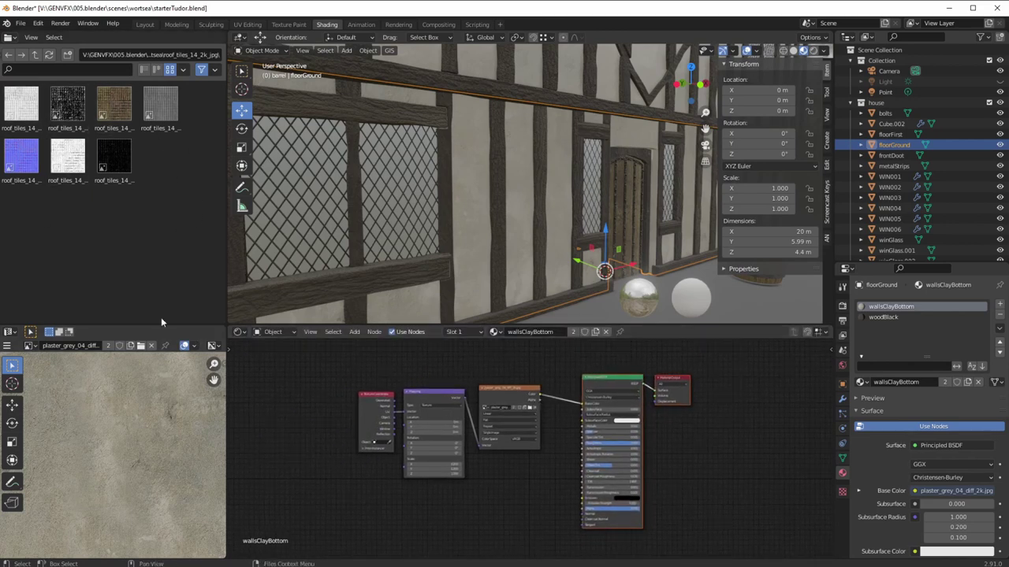
scroll(112, 451, "down", 3)
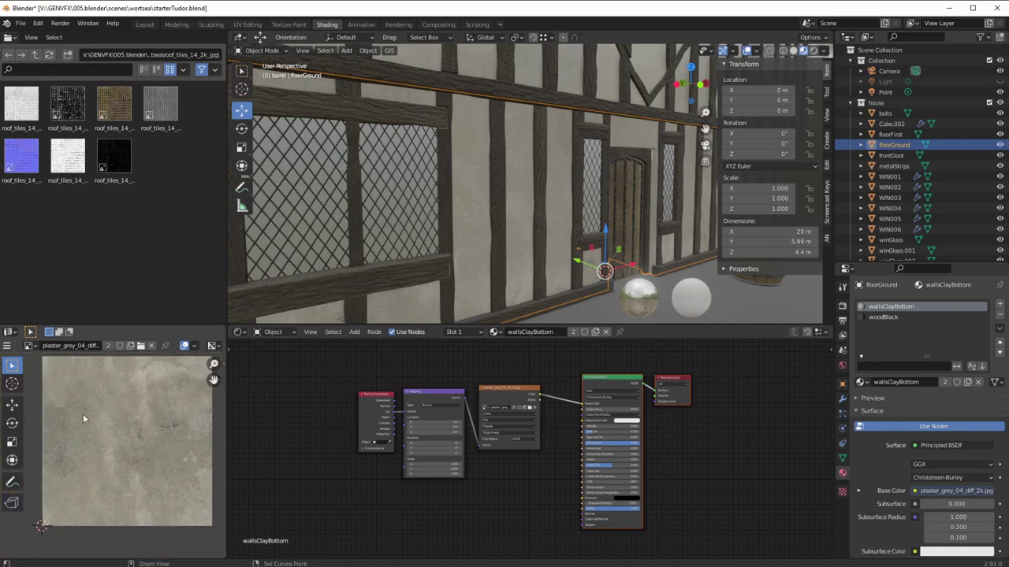
scroll(119, 449, "up", 2)
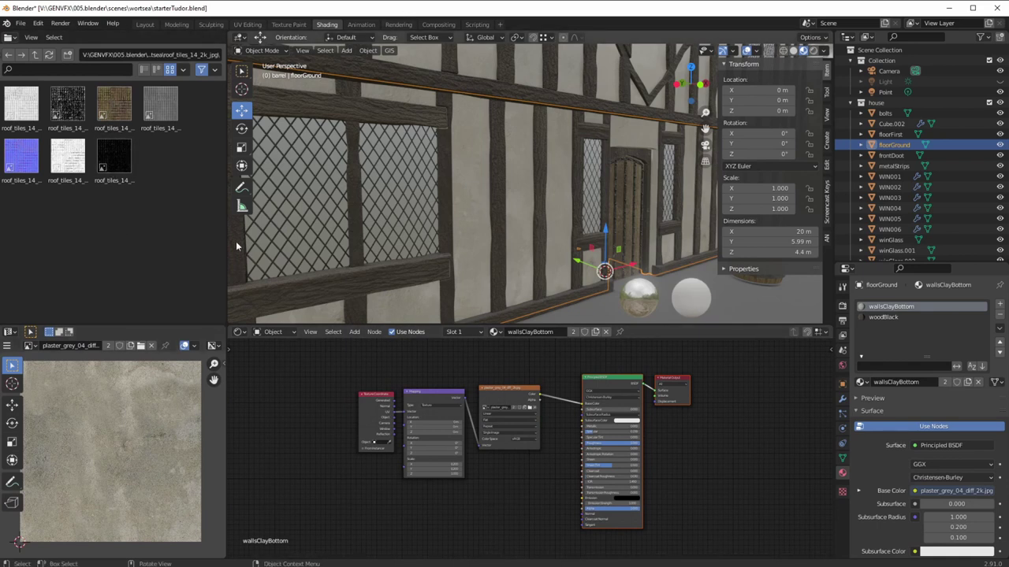
scroll(435, 448, "up", 2)
scroll(435, 448, "up", 1)
scroll(423, 464, "up", 1)
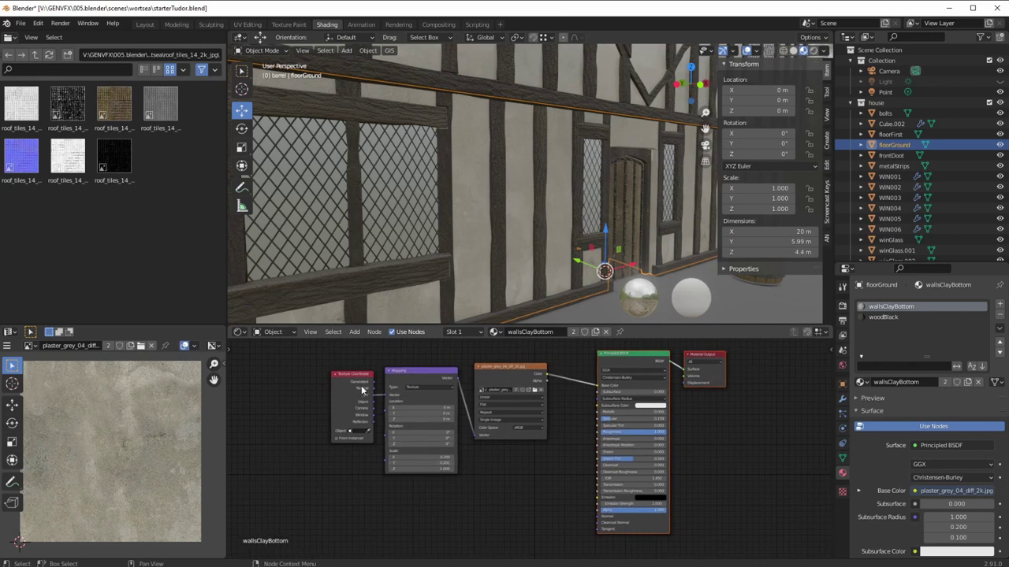
Shift the Texture Coordinate, Mapping and plaster image nodes away from the Principled BSDF to free space between them
left_click_drag(374, 402, 326, 404)
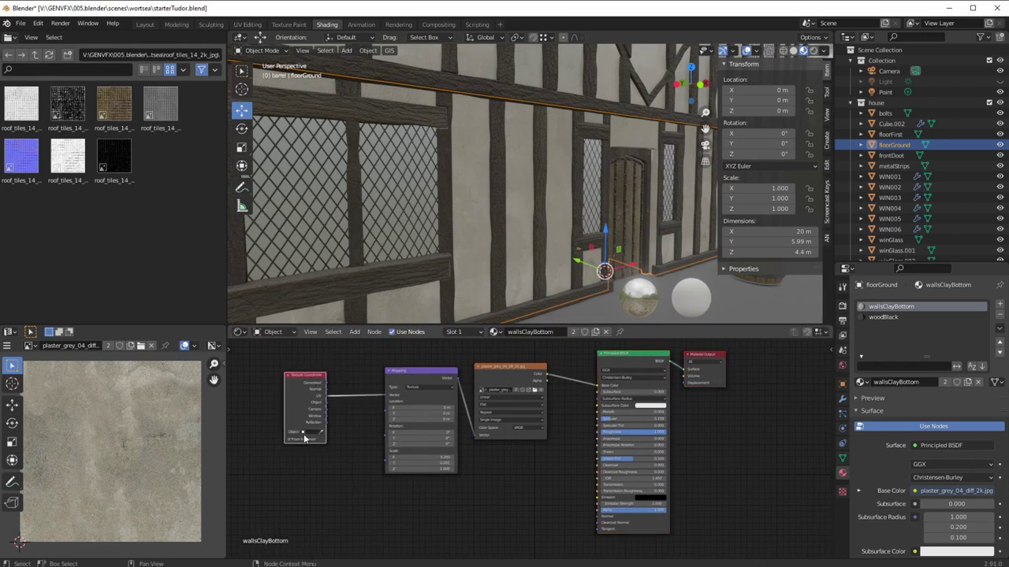
left_click(318, 436)
left_click(273, 411)
scroll(485, 439, "down", 2)
left_click_drag(432, 382, 393, 383)
left_click_drag(494, 382, 473, 394)
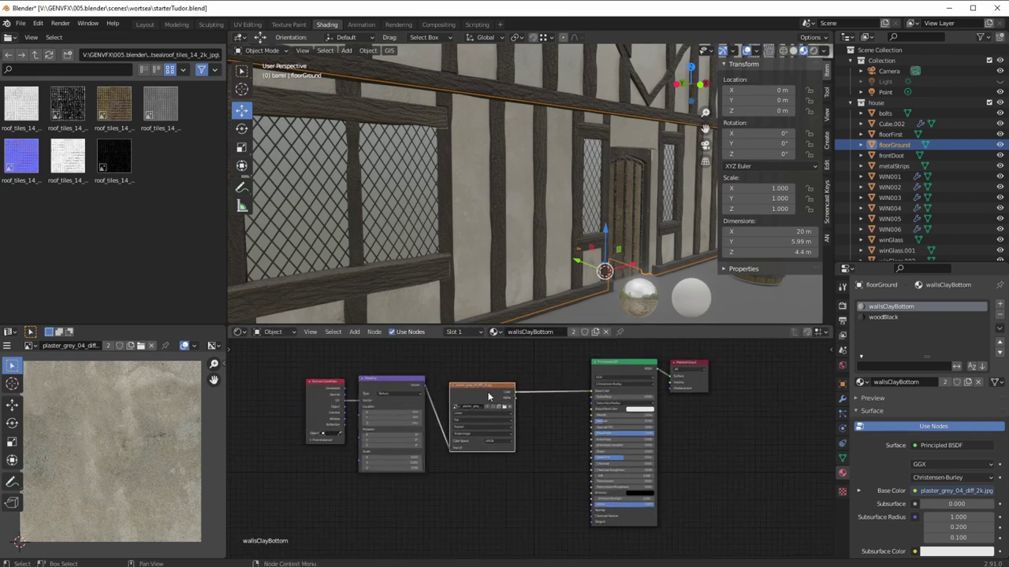
scroll(544, 425, "down", 1)
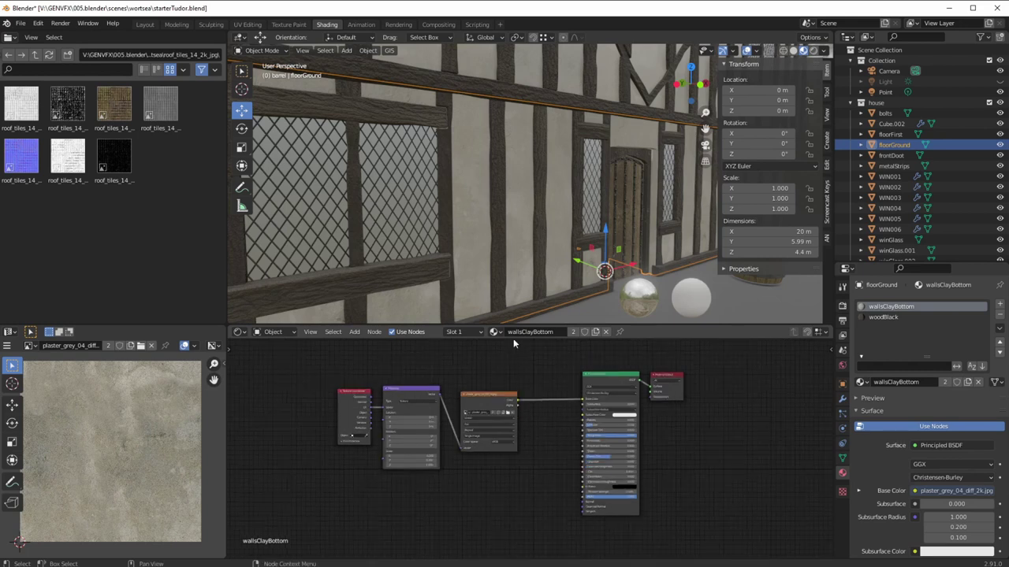
Compare the material nodes of floorFirst with those of floorGround, leaving floorGround selected
left_click(525, 81)
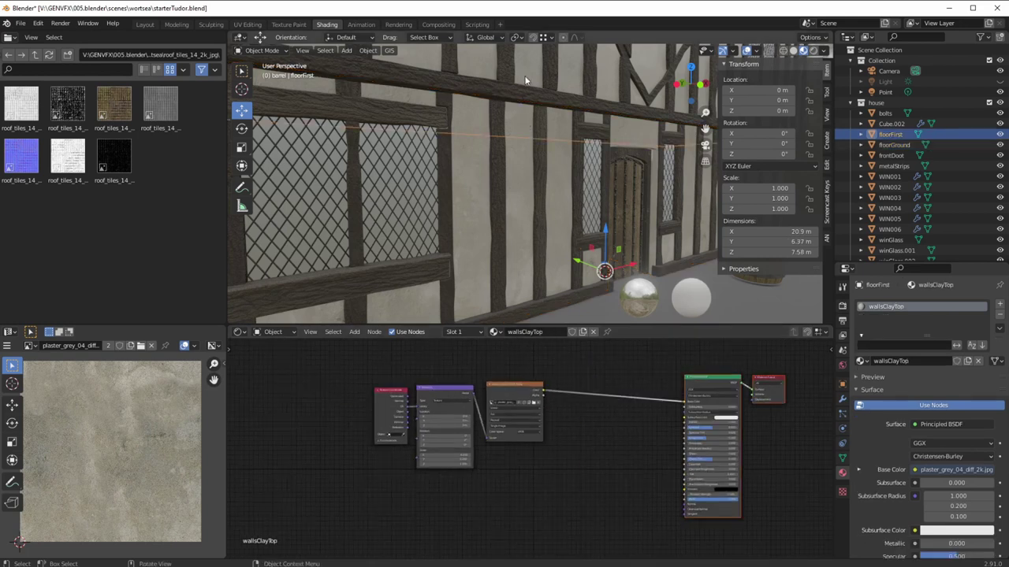
left_click(515, 207)
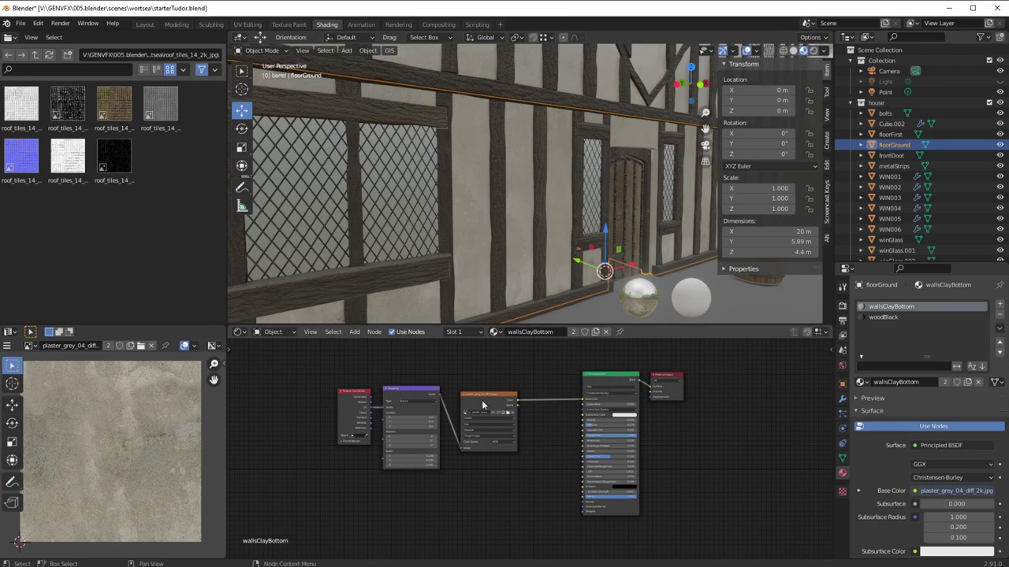
middle_click_drag(363, 437, 406, 462, "ctrl")
middle_click_drag(406, 462, 471, 472, "shift")
middle_click_drag(472, 471, 482, 429, "ctrl")
mouse_move(484, 312)
middle_mouse_down()
mouse_move(456, 292)
mouse_move(465, 307)
middle_mouse_up()
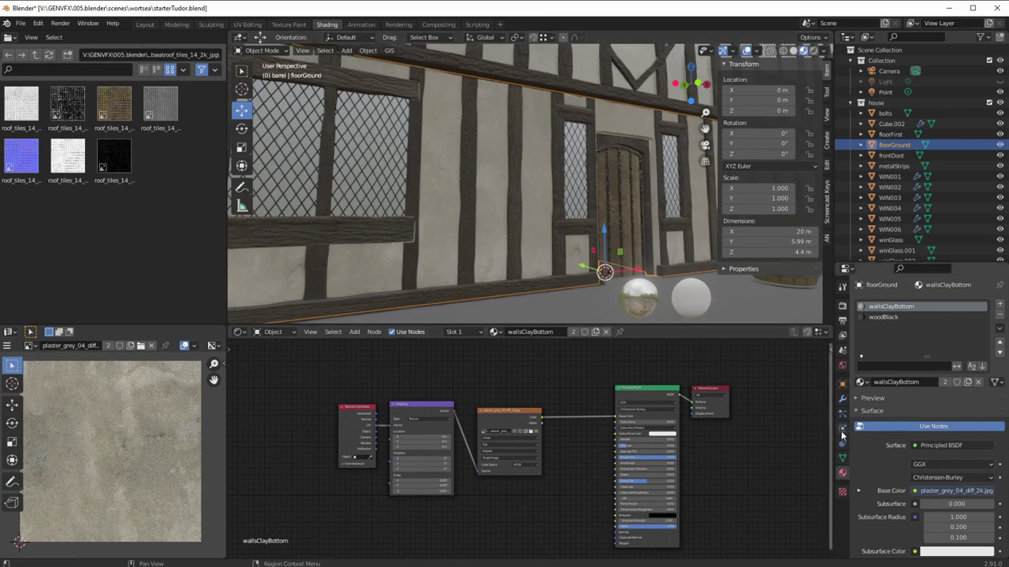
Expand floorGround's UV map list in its object data properties and make UVMap active
left_click(841, 457)
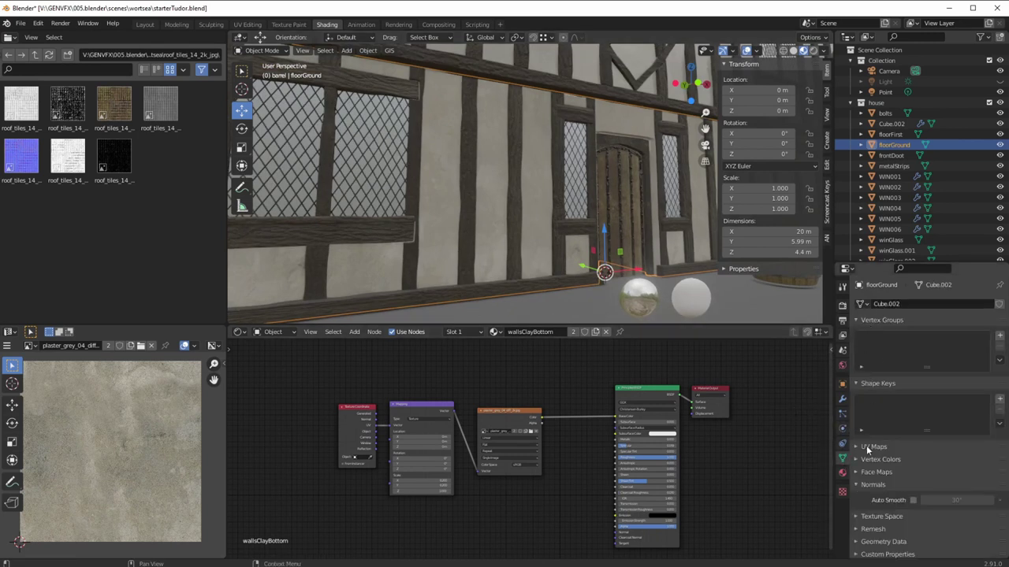
left_click(871, 447)
left_click(877, 465)
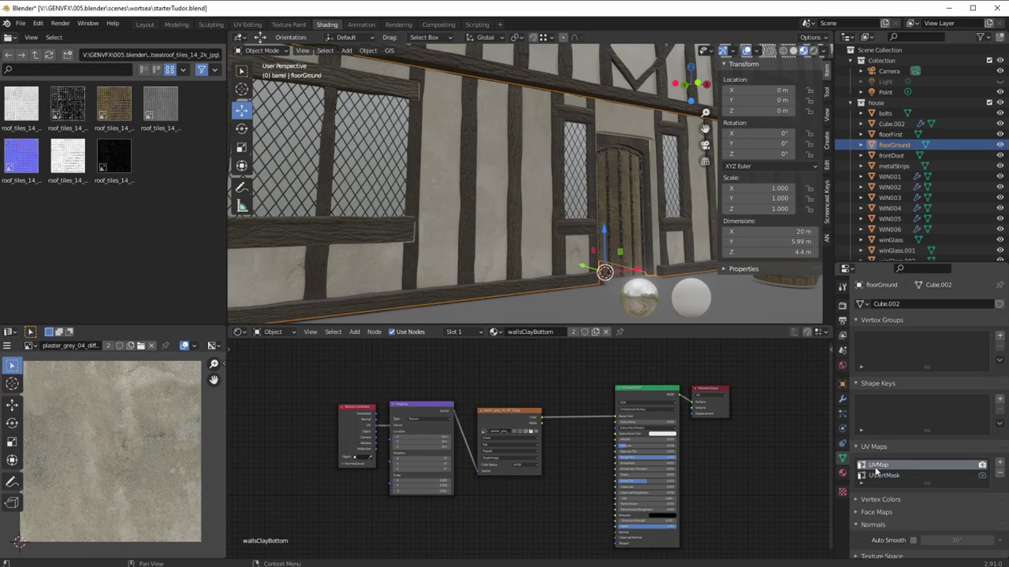
Add a UV Map node beside the Texture Coordinate node and spread the Mapping and plaster image nodes to make room
left_click(355, 332)
mouse_move(371, 359)
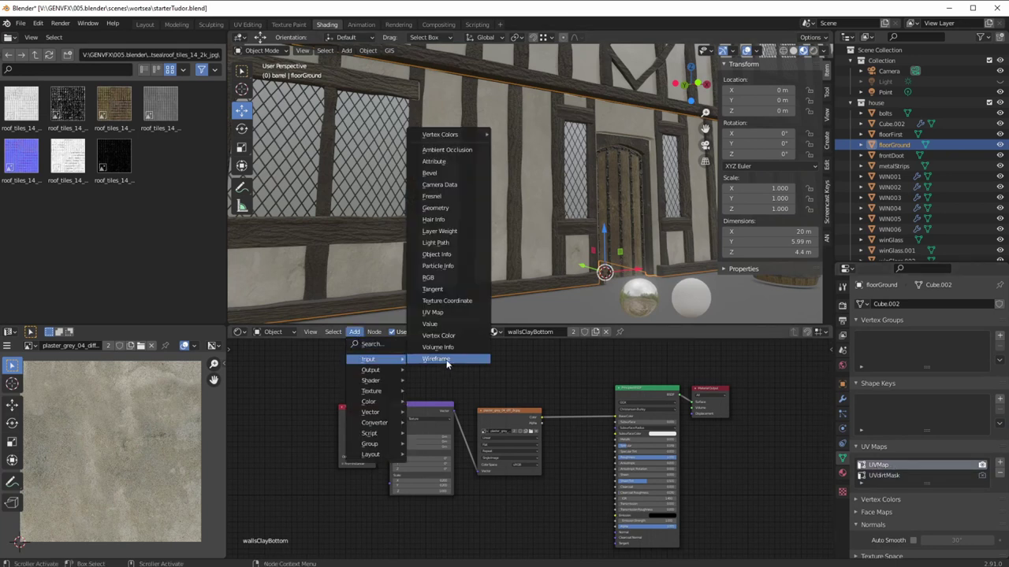
left_click(433, 313)
left_click(272, 406)
scroll(322, 416, "up", 1)
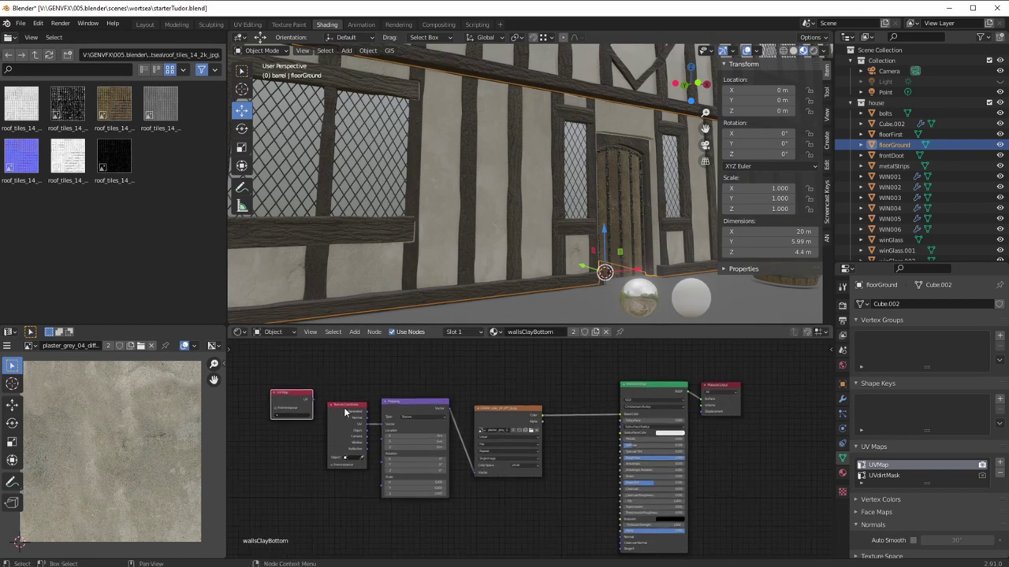
left_click_drag(343, 408, 334, 410)
left_click_drag(397, 403, 403, 401)
left_click_drag(500, 408, 542, 410)
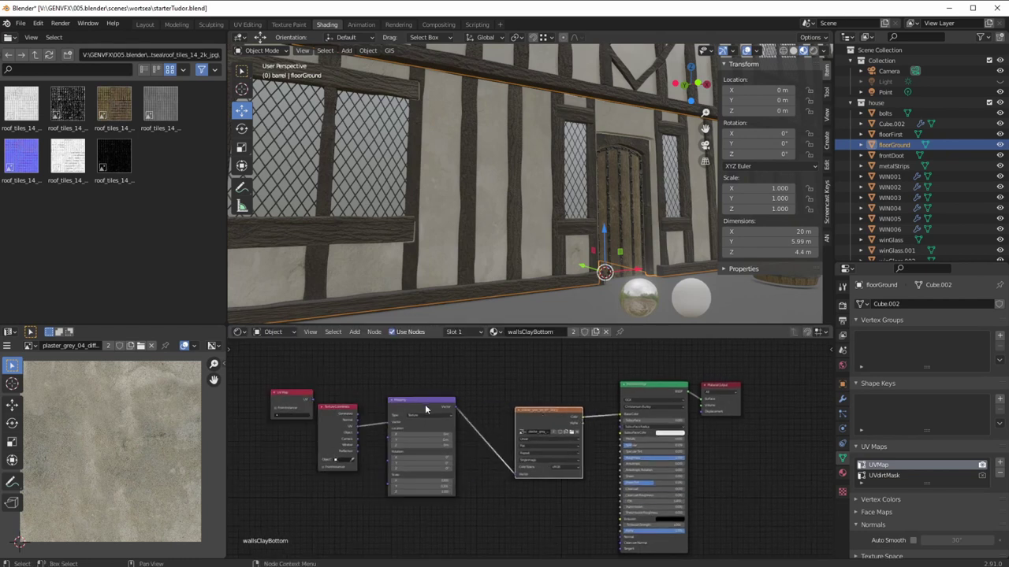
left_click_drag(431, 409, 473, 409)
middle_click_drag(544, 253, 359, 308)
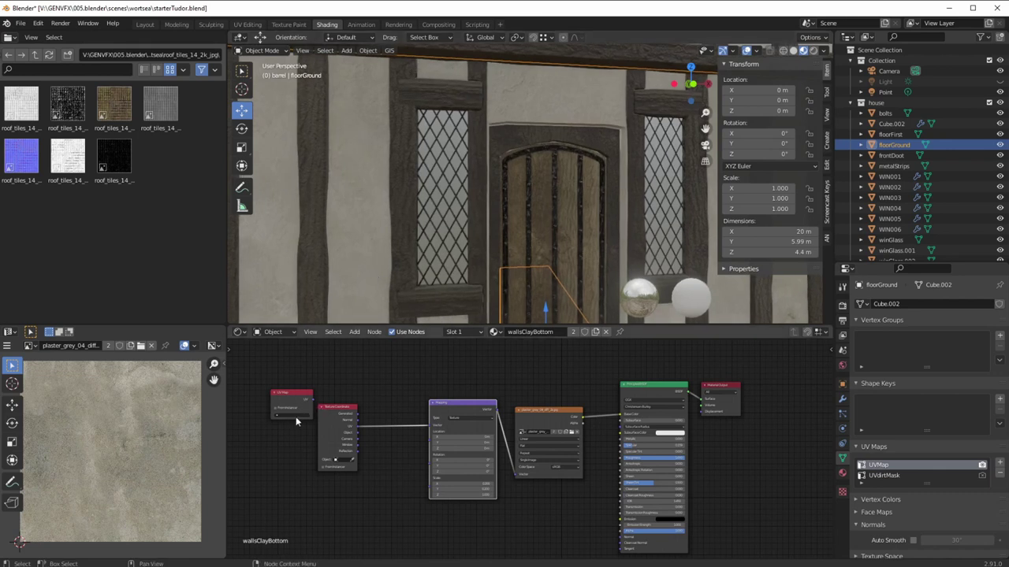
Set the UV Map node to UVMap and connect it to the Mapping node's Vector in place of Texture Coordinate
left_click(294, 416)
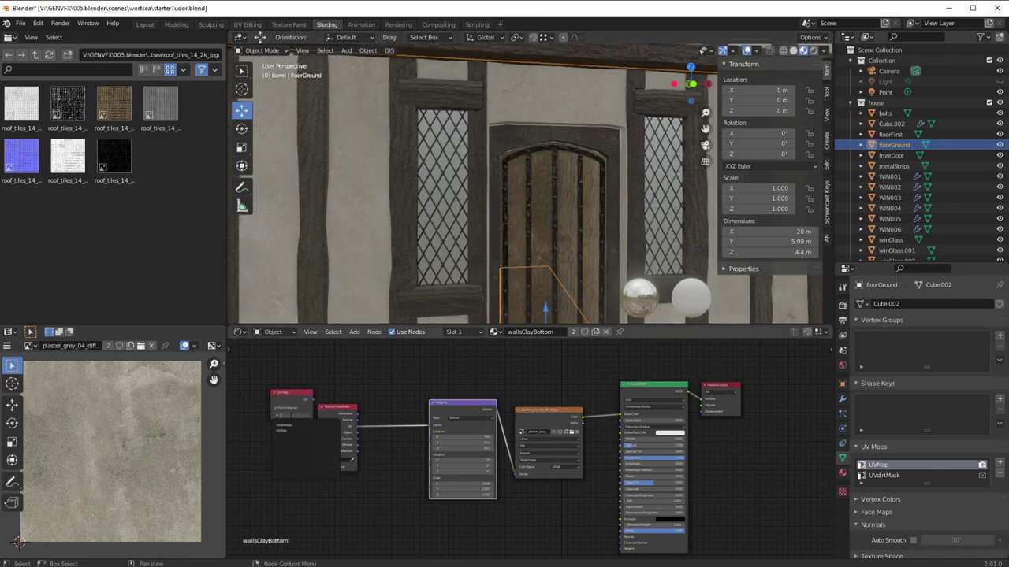
left_click(270, 370)
left_click(287, 419)
left_click(287, 434)
left_click_drag(312, 400, 429, 426)
left_click_drag(325, 408, 321, 453)
left_click_drag(290, 393, 334, 391)
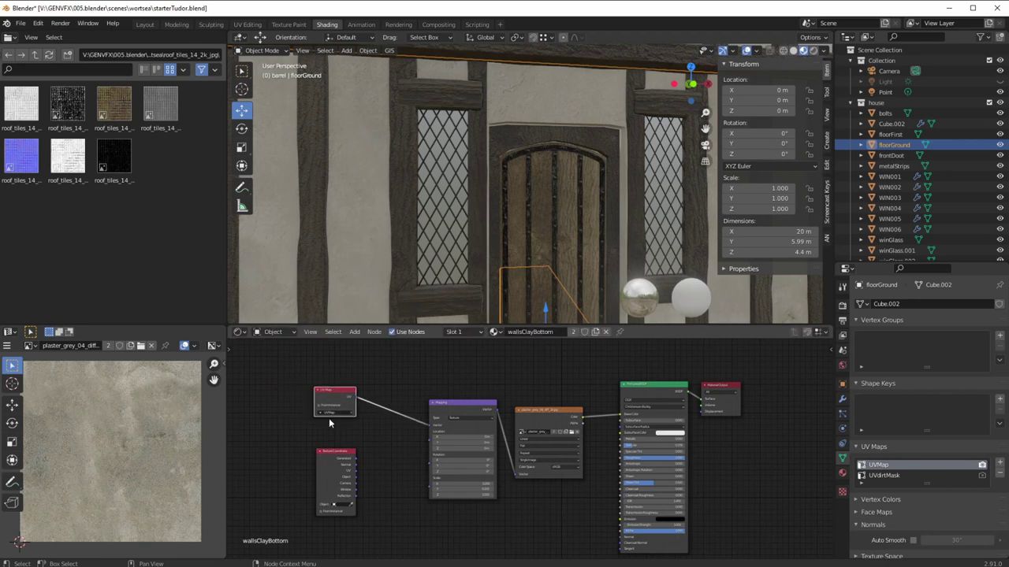
Switch the UV Map node to UVdirtMask and inspect the plaster on the ground-floor walls
left_click(329, 413)
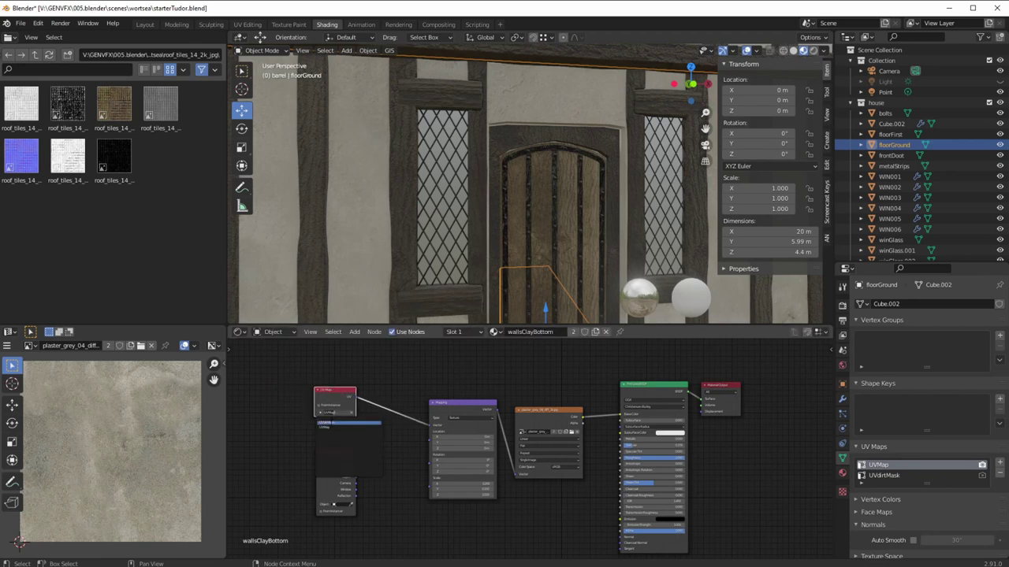
left_click(331, 423)
middle_click_drag(365, 266, 344, 280, "ctrl")
middle_click_drag(407, 160, 415, 246)
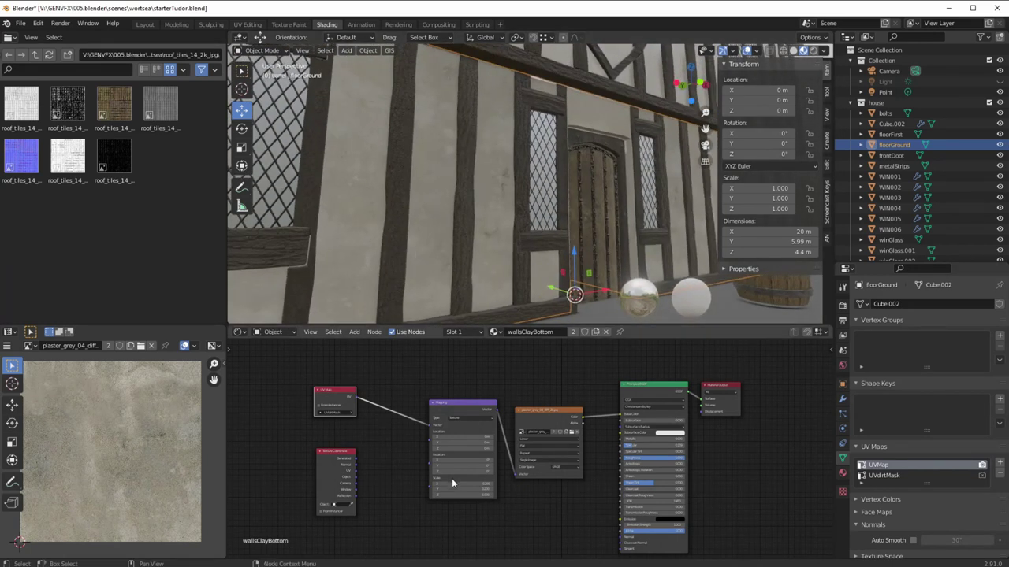
scroll(438, 436, "up", 2)
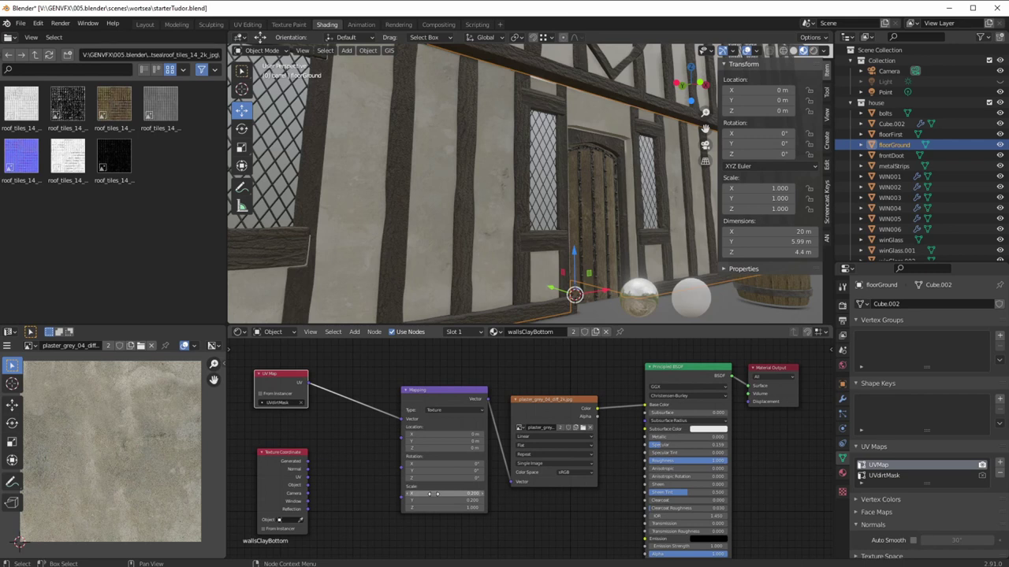
Delete the unused Texture Coordinate node and line up the UV Map, Mapping and plaster image nodes
left_click_drag(424, 392, 391, 390)
middle_click_drag(523, 188, 374, 269)
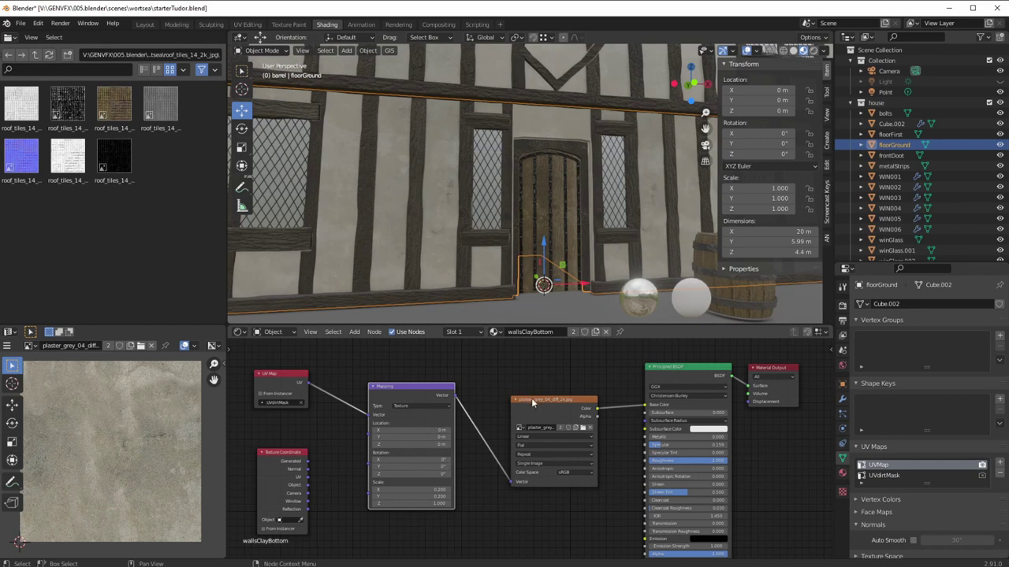
left_click_drag(533, 402, 495, 405)
left_click_drag(398, 386, 413, 401)
left_click_drag(293, 377, 338, 412)
left_click_drag(283, 457, 267, 448)
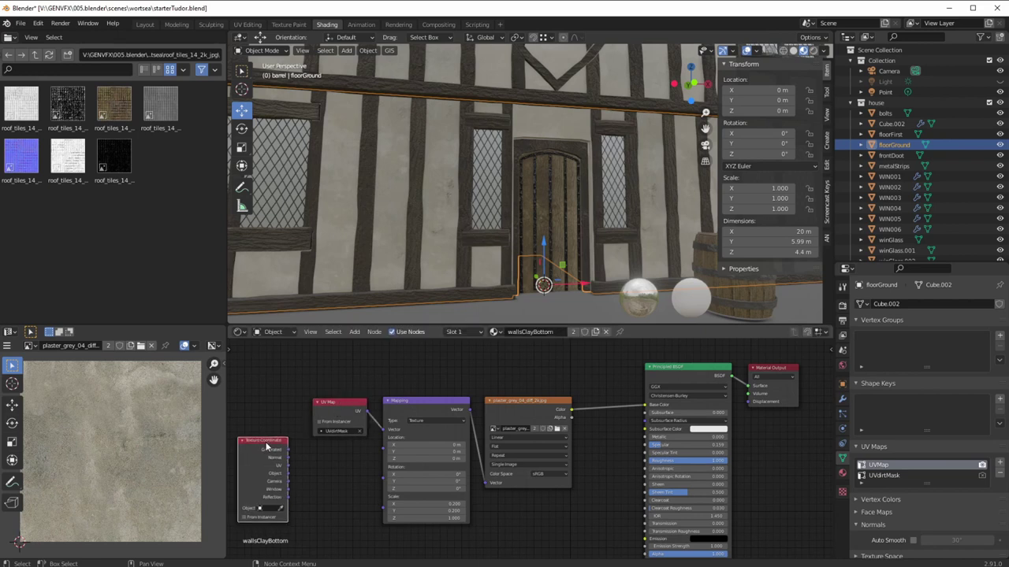
key("x")
left_click_drag(332, 403, 301, 404)
Set the UV Map node feeding the plaster texture back to UVMap
left_click(307, 432)
left_click(296, 449)
middle_click_drag(431, 280, 453, 284)
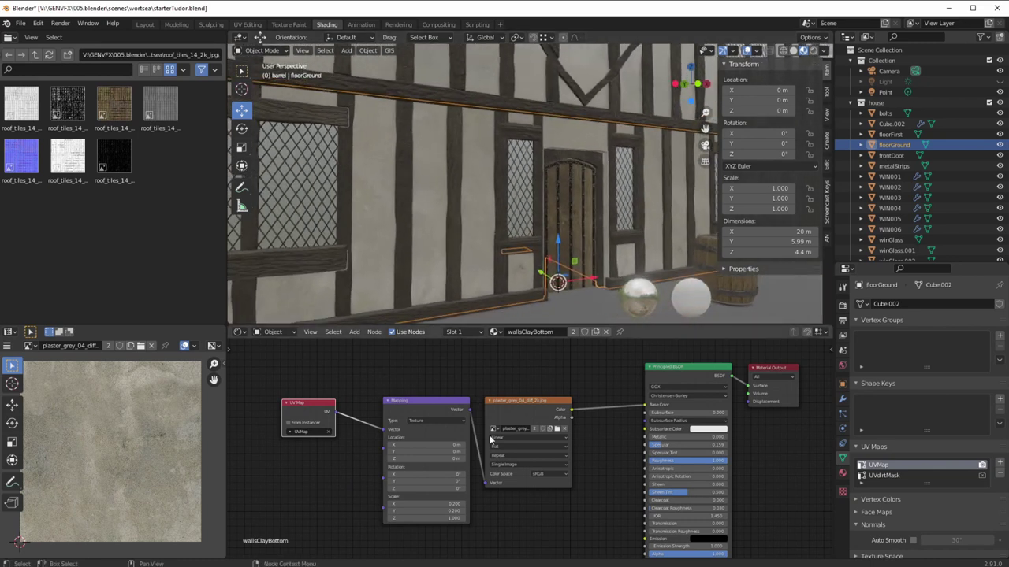
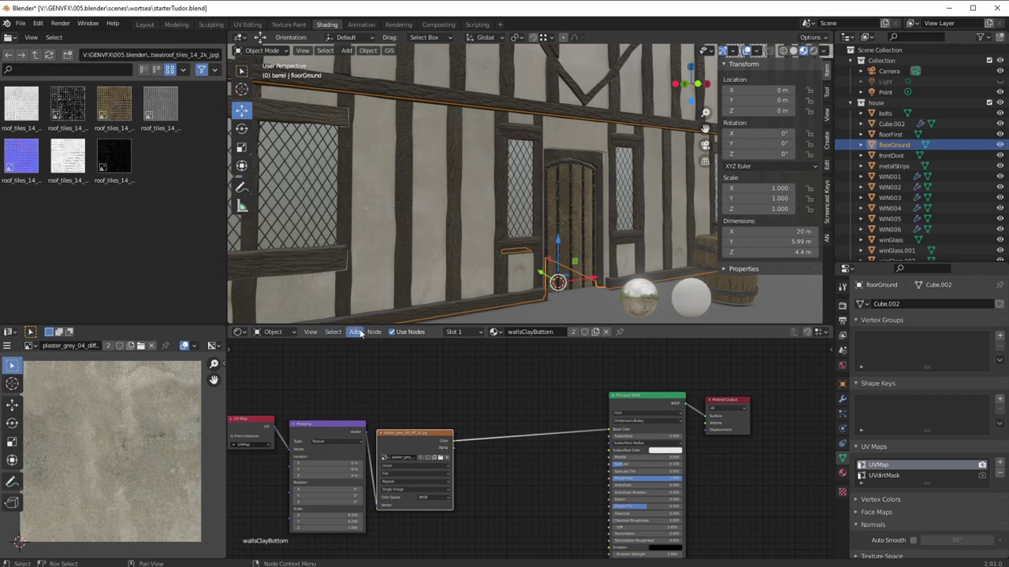
Add a second UV Map node above the plaster's Mapping node and set it to UVdirtMask
mouse_move(367, 360)
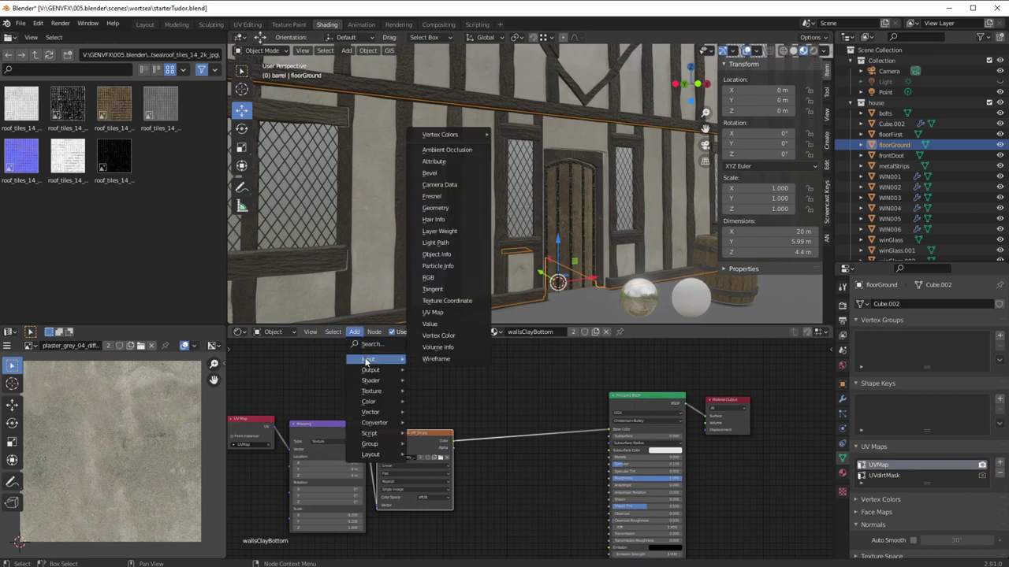
left_click(432, 313)
left_click(316, 354)
left_click(339, 383)
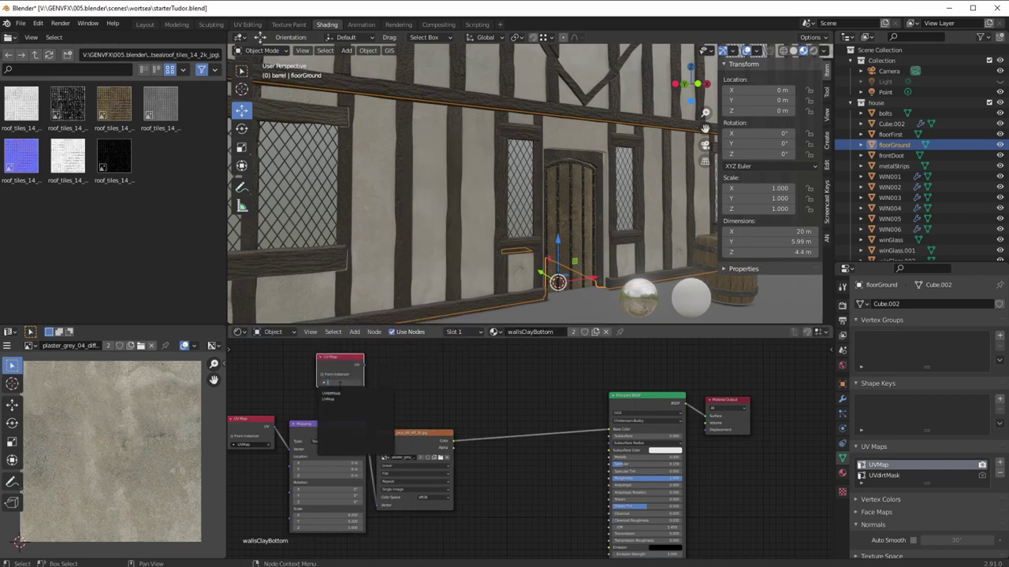
left_click(331, 393)
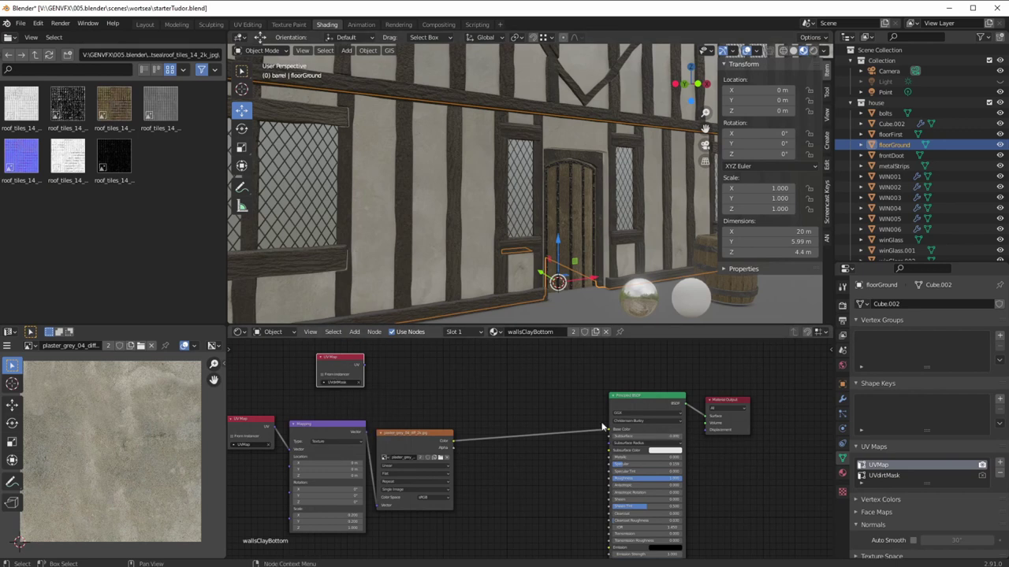
Add a MixRGB node, connecting the plaster image's Color to Color1 and its output to the Principled BSDF's Base Color
left_click(354, 331)
mouse_move(368, 401)
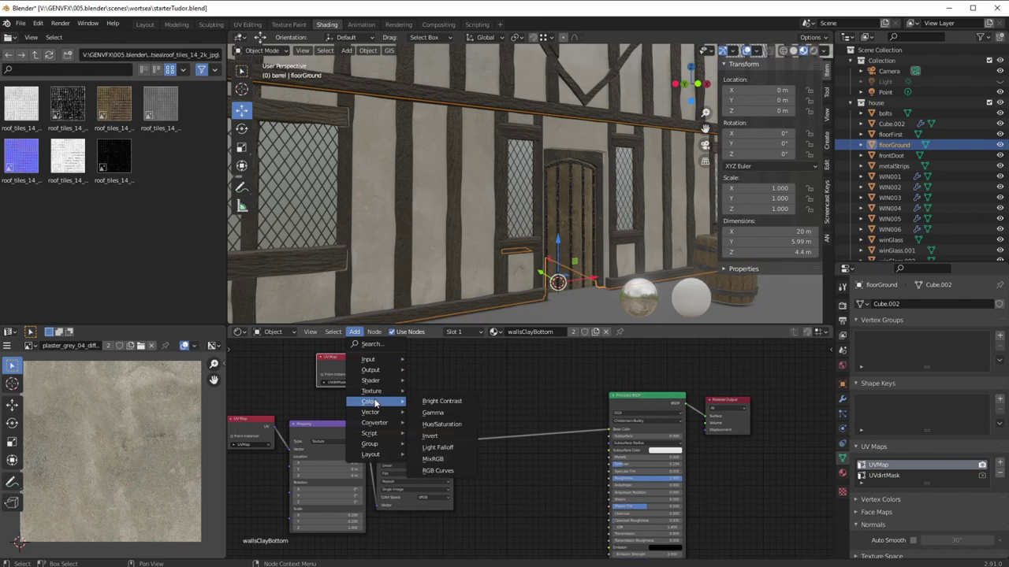
left_click(433, 458)
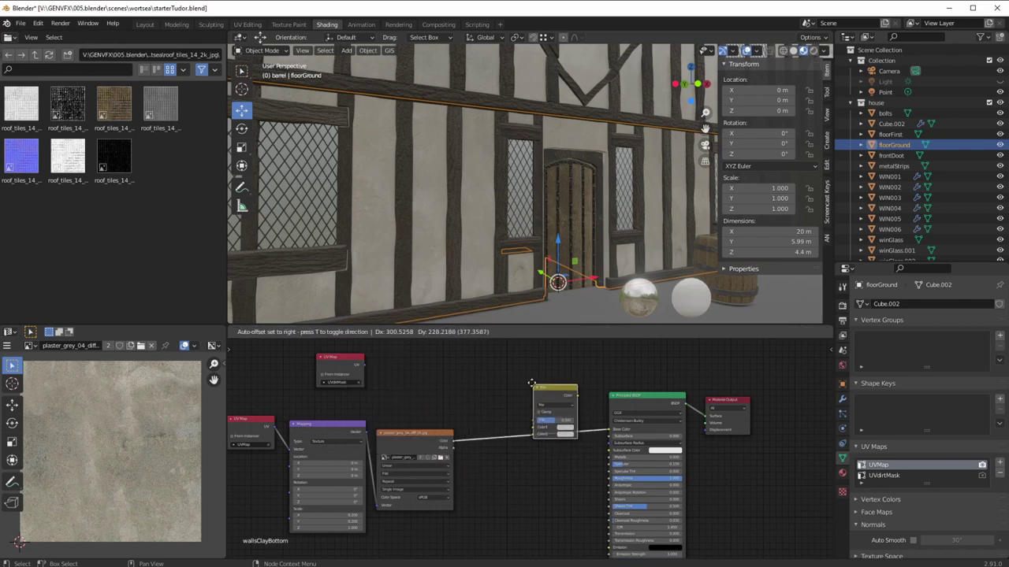
left_click(531, 379)
left_click_drag(454, 441, 532, 424)
mouse_move(573, 386)
left_mouse_down()
mouse_move(611, 431)
mouse_move(552, 423)
left_mouse_up()
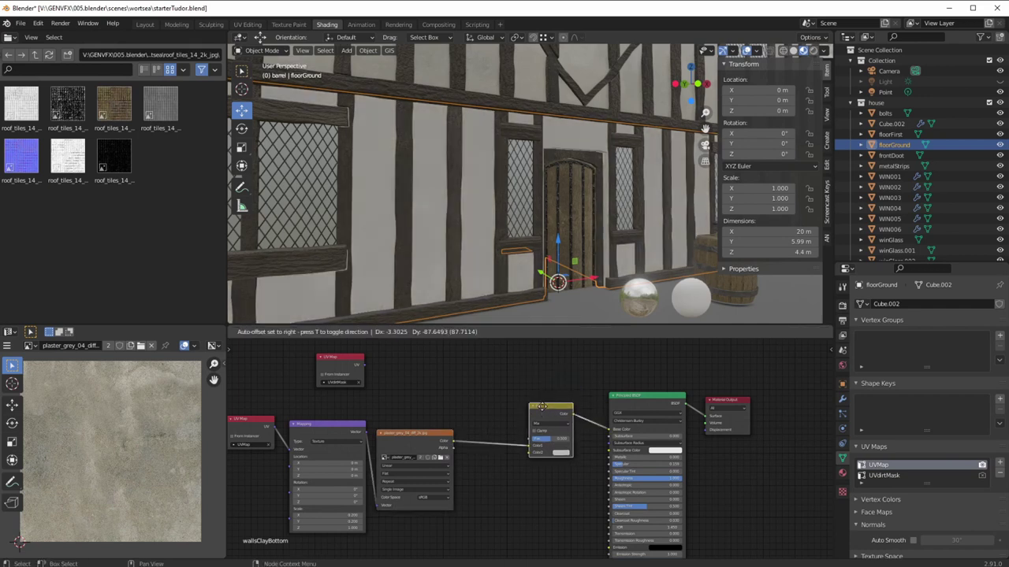
Set the Mix node's Color2 to a dark red and straighten the node's position
left_click(561, 456)
left_click(585, 411)
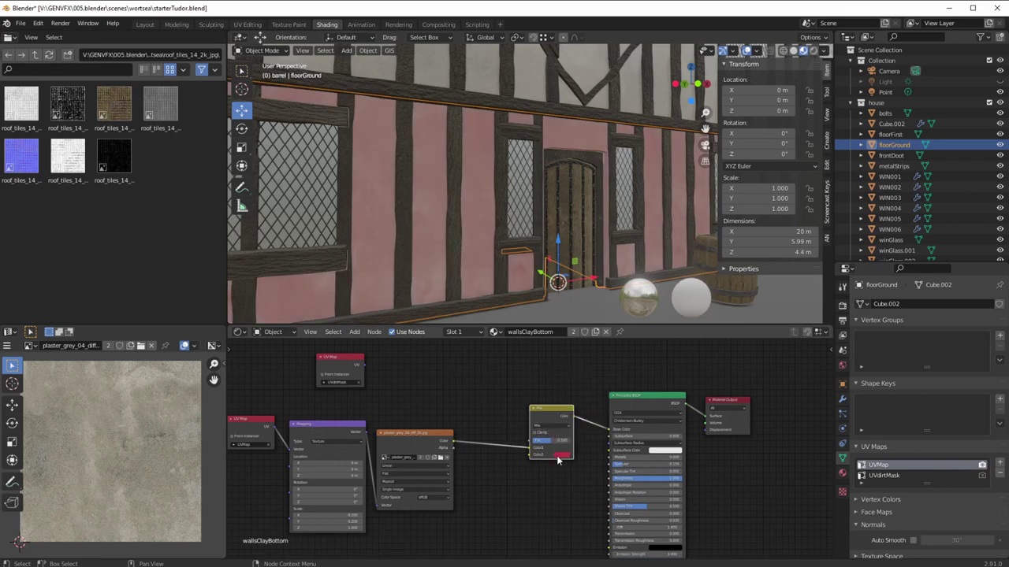
mouse_move(550, 439)
left_mouse_down()
mouse_move(571, 437)
mouse_move(510, 434)
mouse_move(565, 440)
mouse_move(560, 451)
left_mouse_up()
left_click_drag(542, 414, 541, 410)
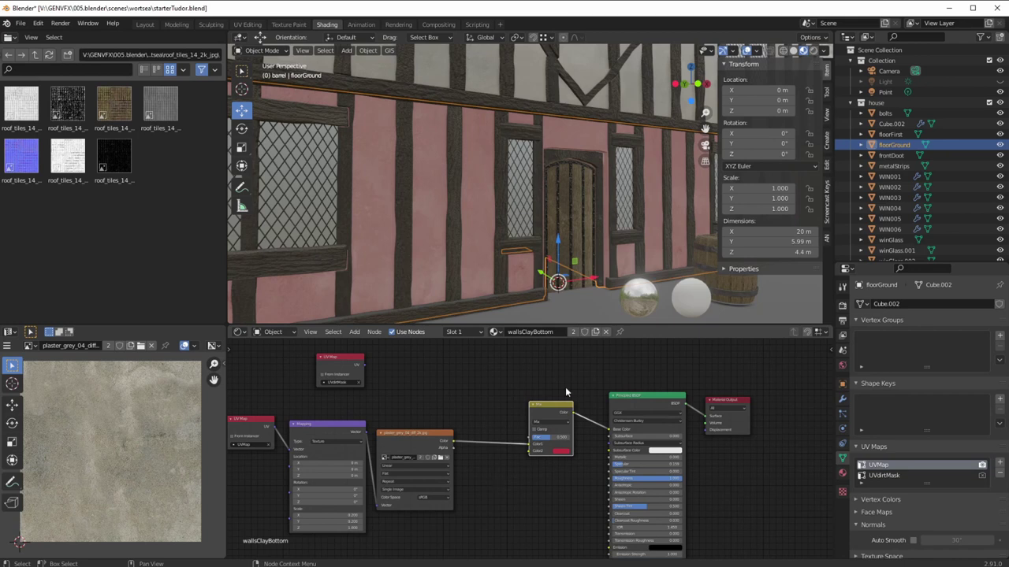
Add an Image Texture node beside the UV Map node that uses UVdirtMask
left_click(339, 366)
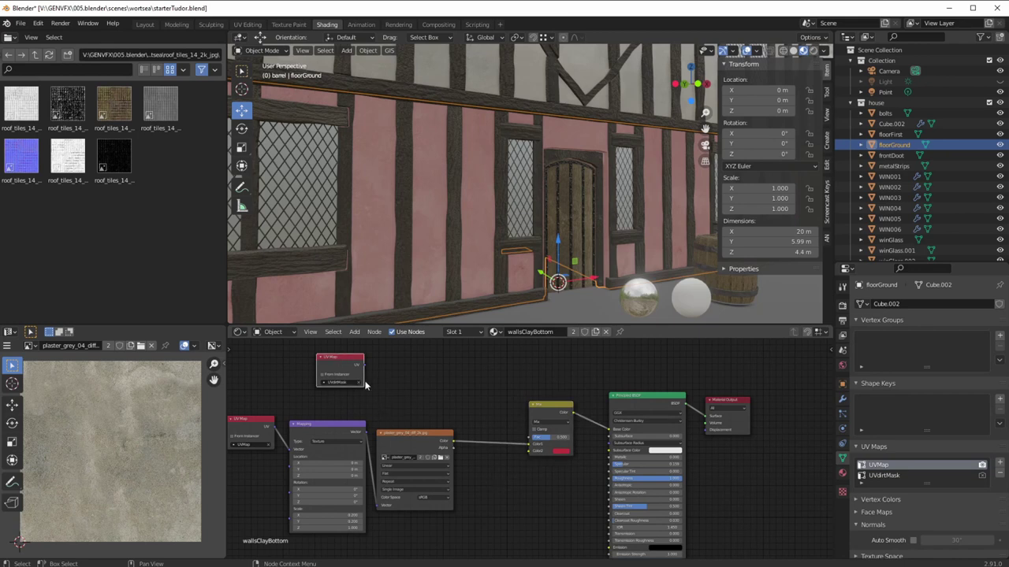
left_click(355, 332)
mouse_move(367, 361)
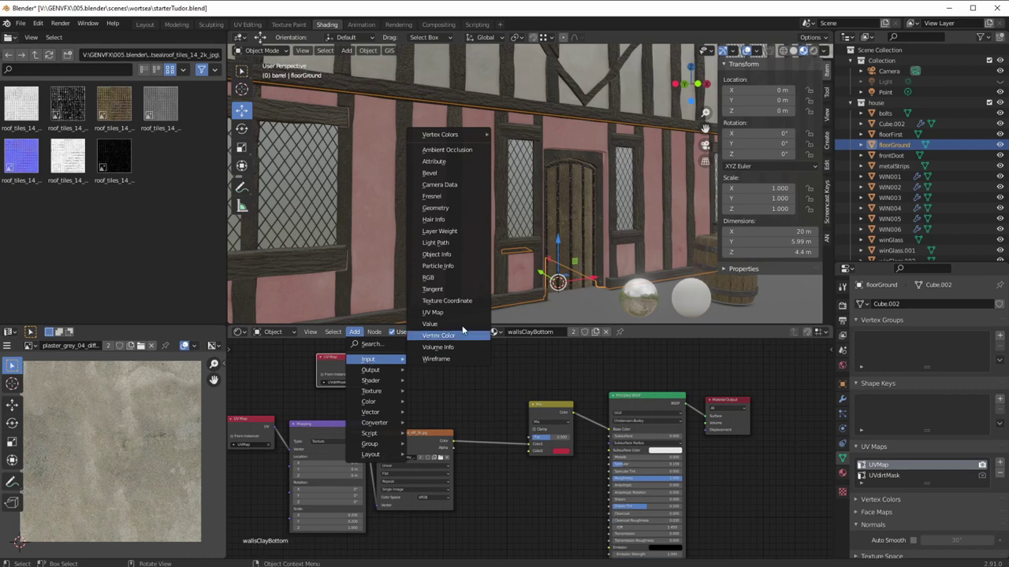
mouse_move(370, 391)
left_click(440, 299)
left_click(450, 323)
scroll(430, 455, "up", 3)
scroll(430, 451, "up", 3)
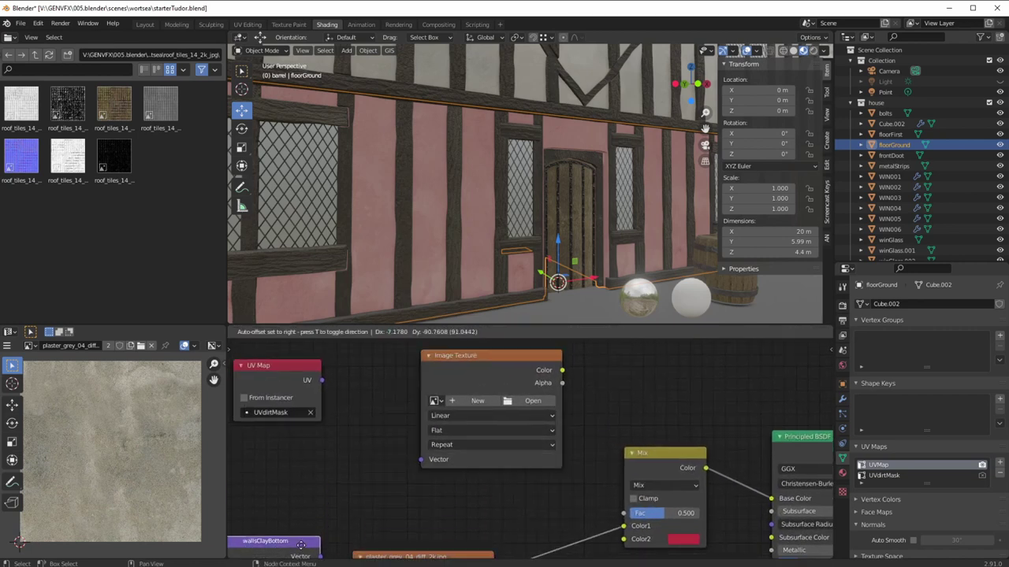
scroll(449, 476, "down", 2)
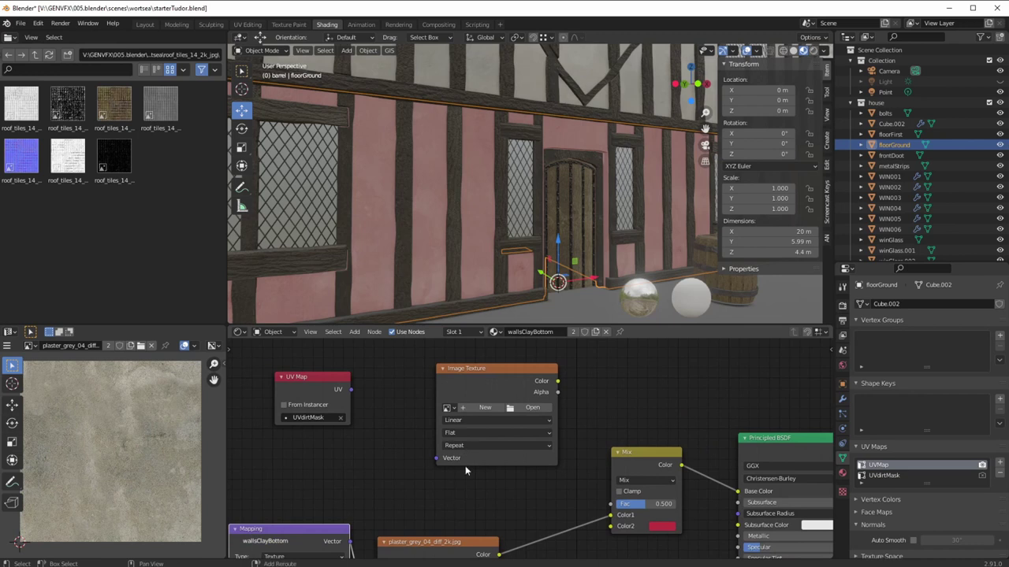
Create a blank black 2048 x 2048 px image named groundFloorDirtMask in the new Image Texture node
left_click(468, 424)
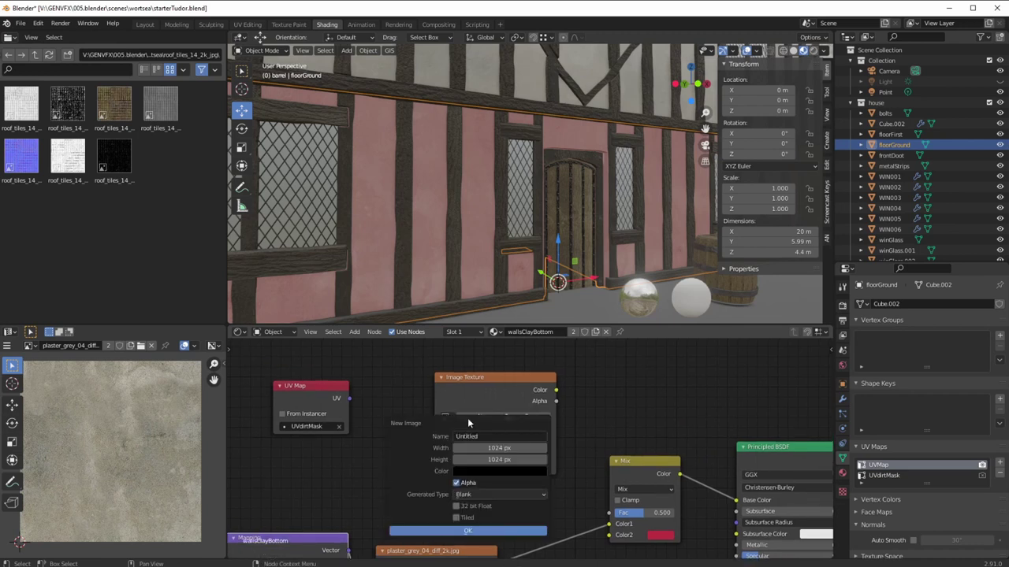
left_click(473, 435)
type("groundFloorDirtMask")
key("Return")
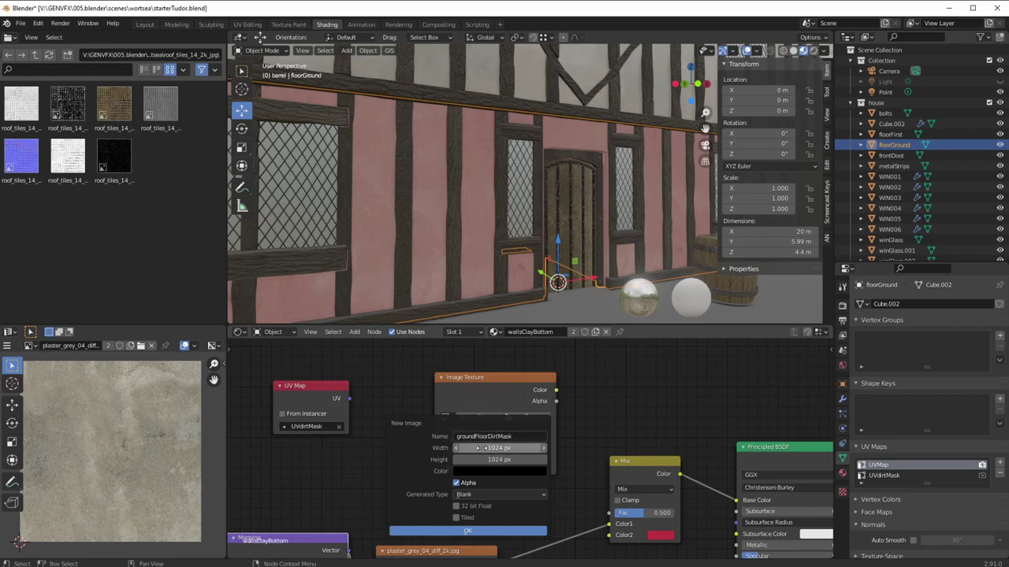
left_click(485, 460)
type("2048")
left_click(485, 448)
type("20")
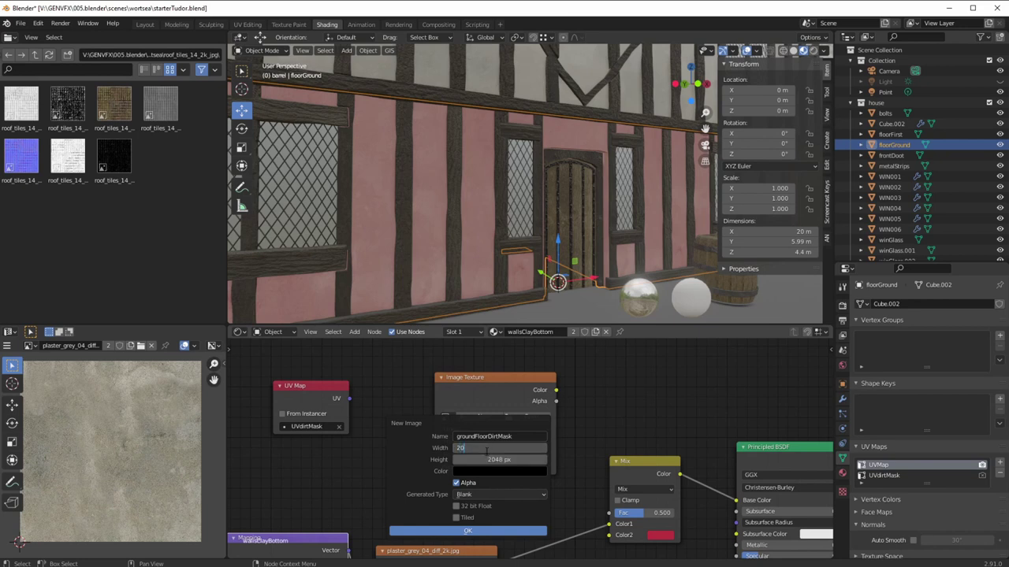
type("48")
key("Return")
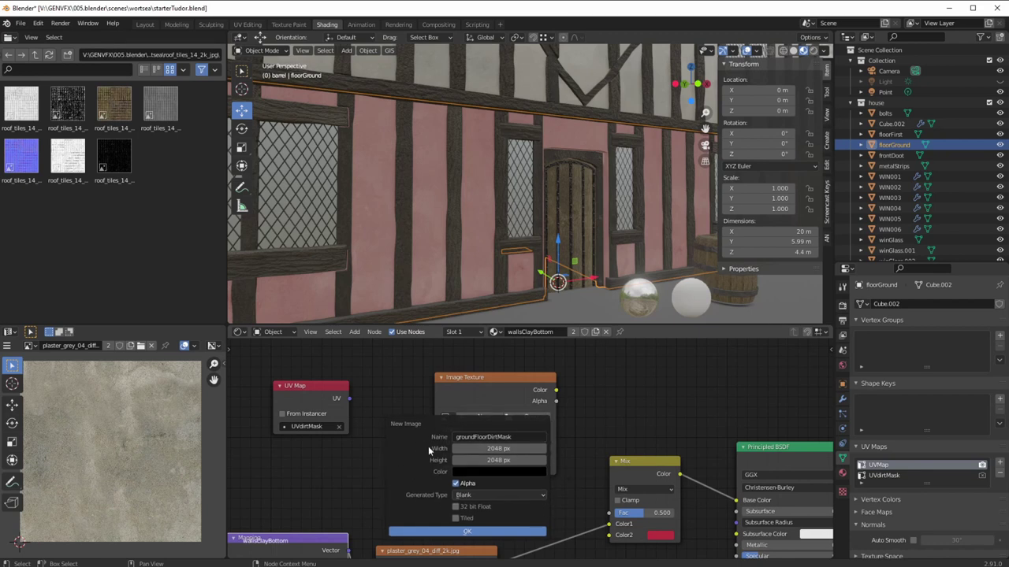
left_click(461, 534)
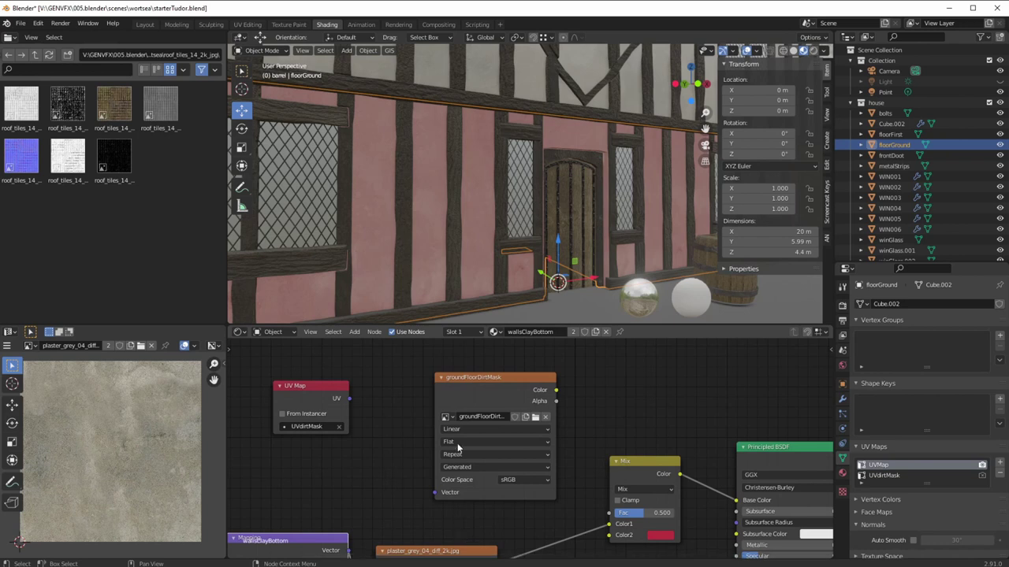
Space out the UVdirtMask and groundFloorDirtMask nodes and add a Mapping node between them, fed by the UV Map node
left_click_drag(458, 380, 426, 397)
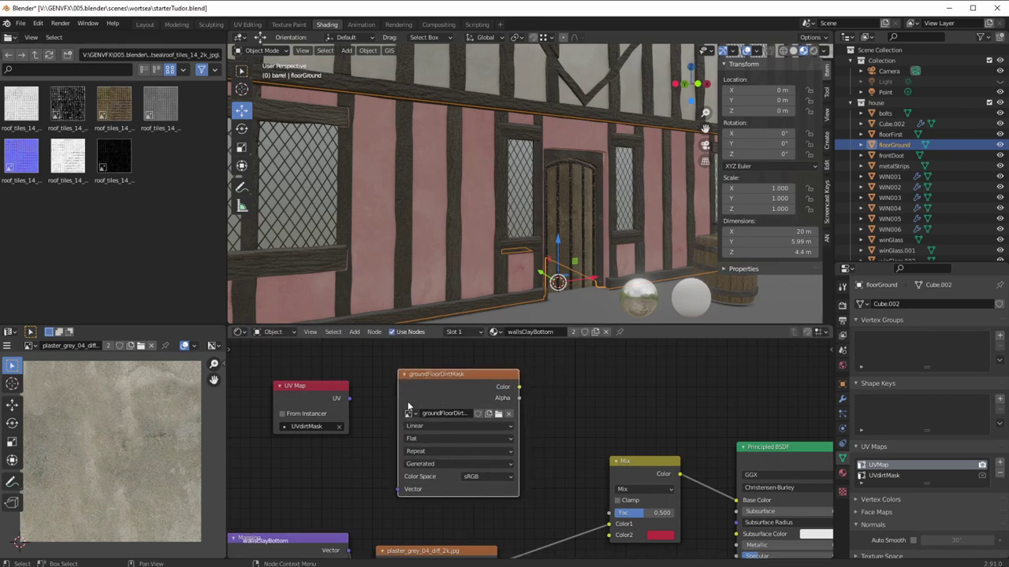
left_click_drag(317, 387, 339, 376)
left_click_drag(435, 374, 477, 379)
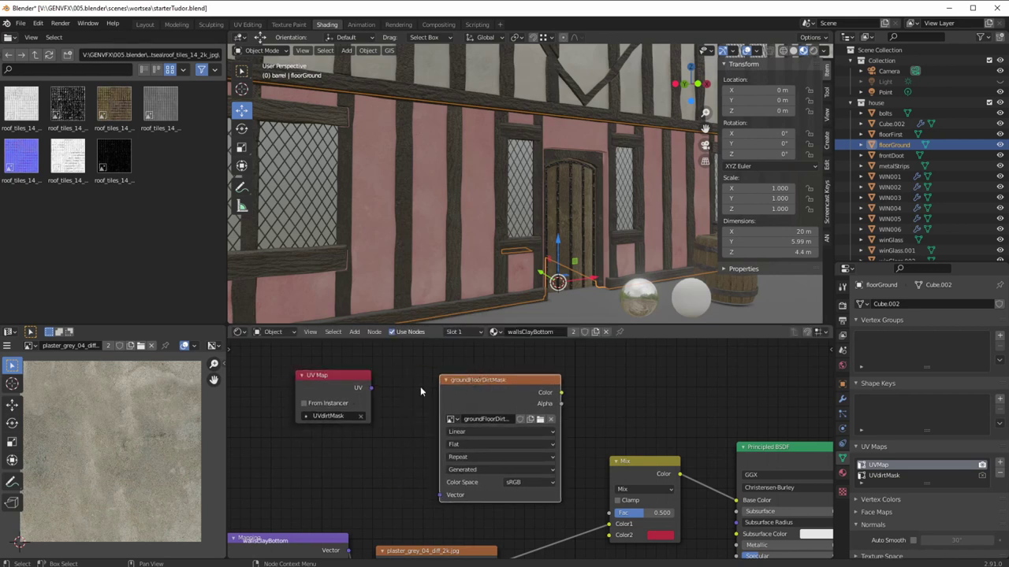
left_click(354, 332)
mouse_move(399, 413)
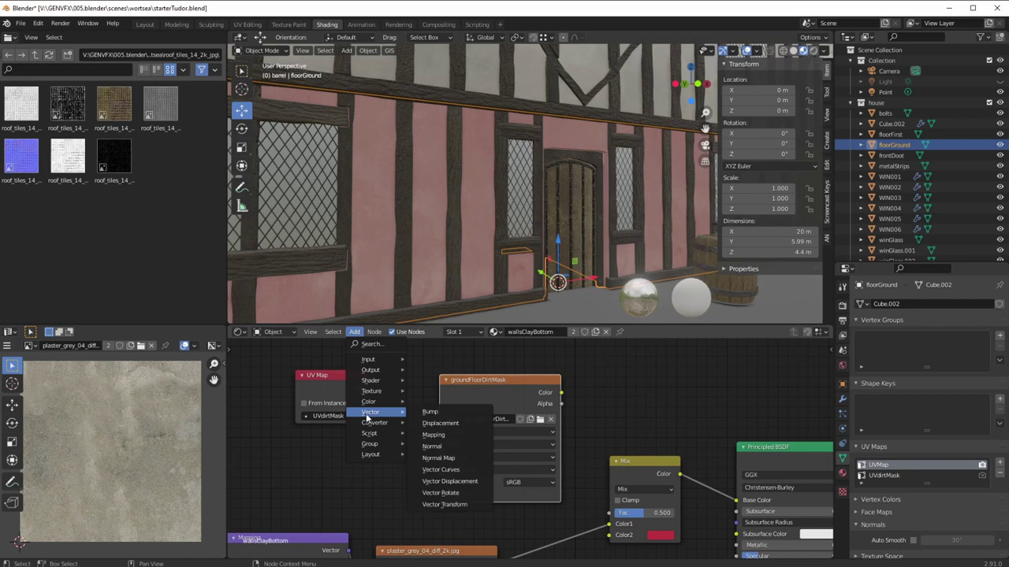
left_click(427, 434)
left_click(366, 346)
left_click_drag(326, 373, 369, 393)
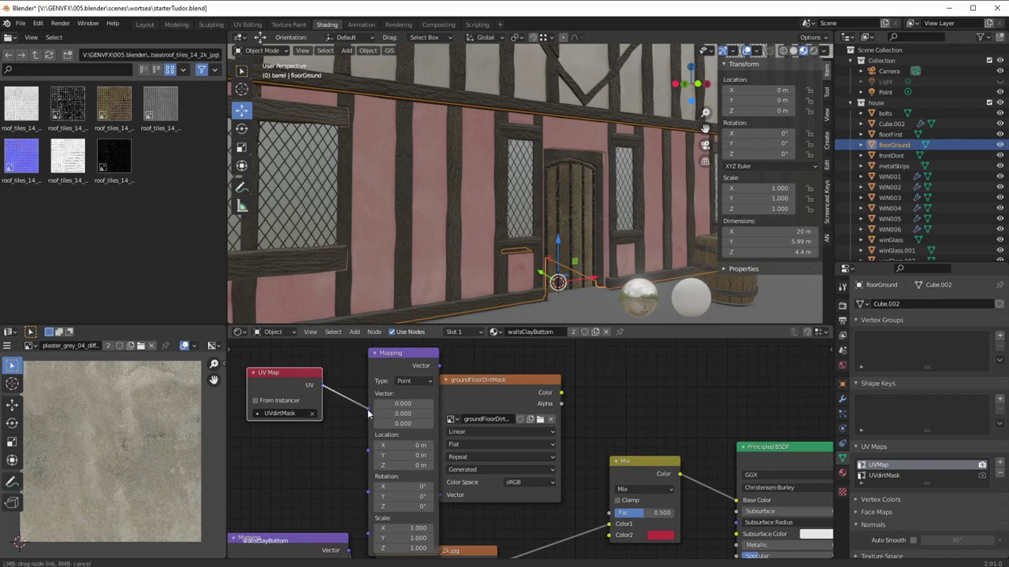
Set the new Mapping node's type to Vector and connect its output to the groundFloorDirtMask texture's Vector
left_click(410, 381)
left_click(409, 417)
left_click_drag(392, 354, 439, 494)
left_click_drag(362, 355, 379, 365)
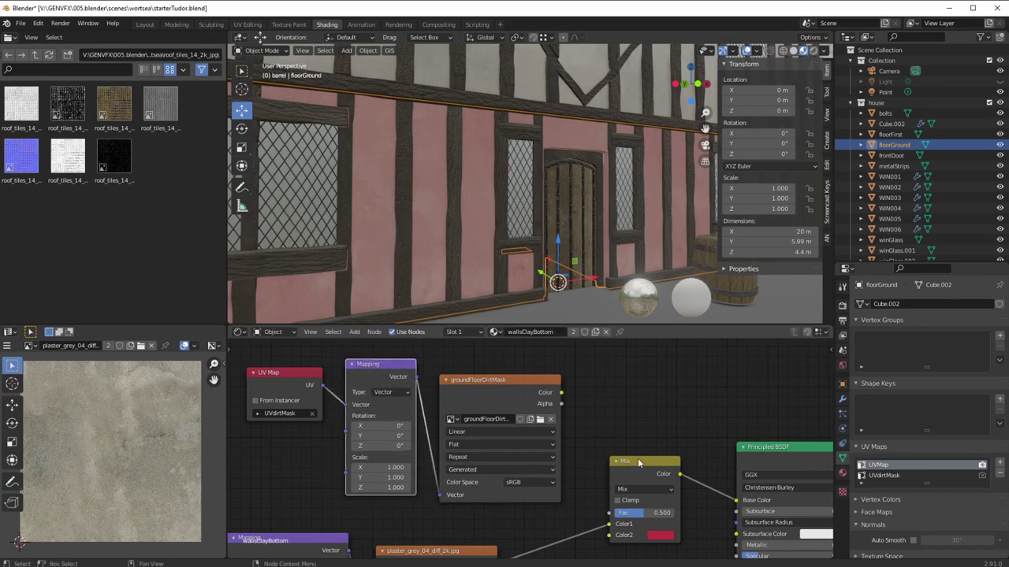
Set the groundFloorDirtMask texture's color space to Non-Color and connect its Color to the Mix node's Fac
left_click_drag(638, 462, 651, 451)
left_click(522, 482)
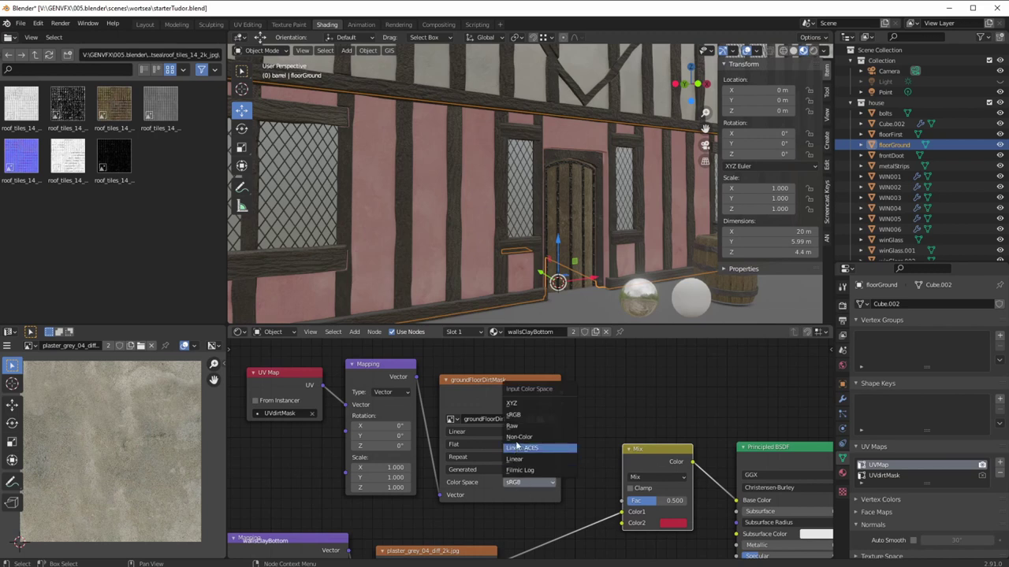
left_click(530, 448)
left_click_drag(561, 394, 623, 501)
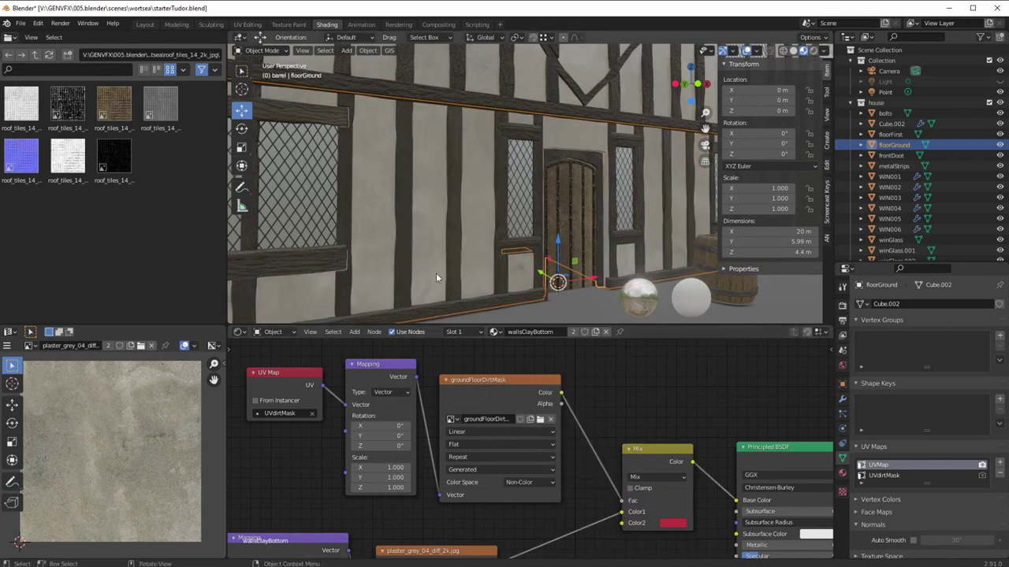
scroll(565, 500, "down", 1)
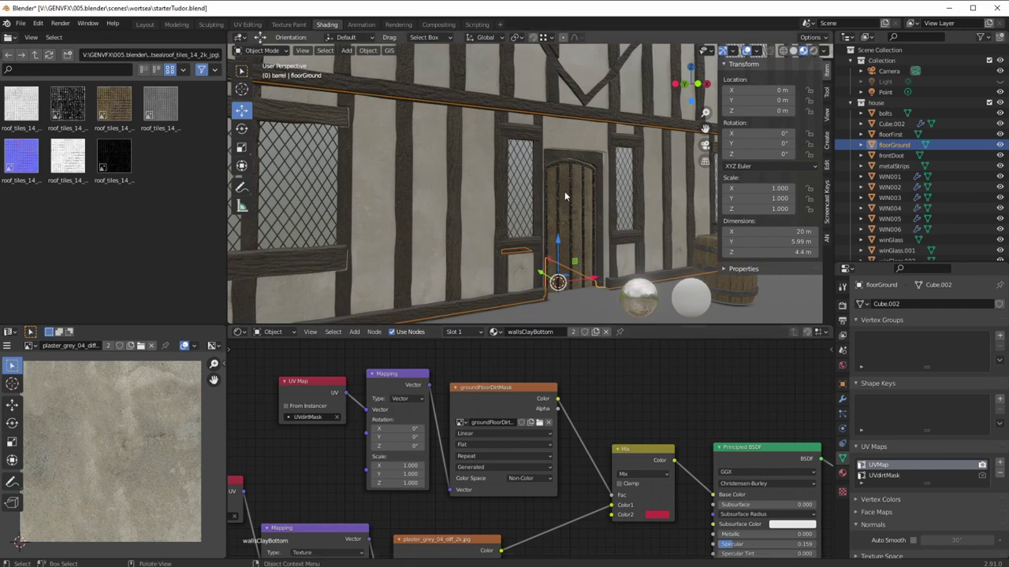
scroll(481, 465, "down", 1)
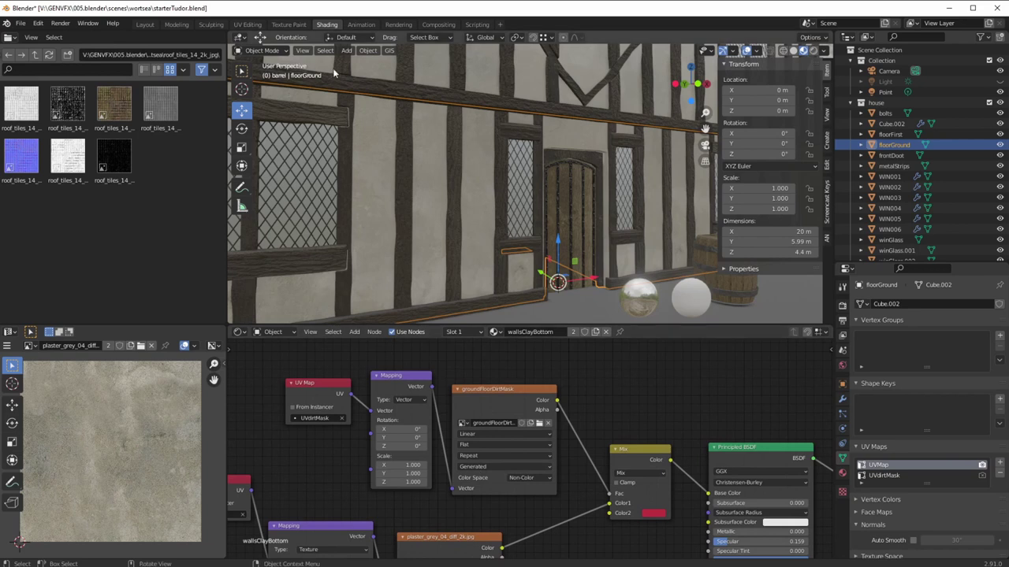
Switch to the Texture Paint workspace and show the whole groundFloorDirtMask image in the image editor
left_click(289, 25)
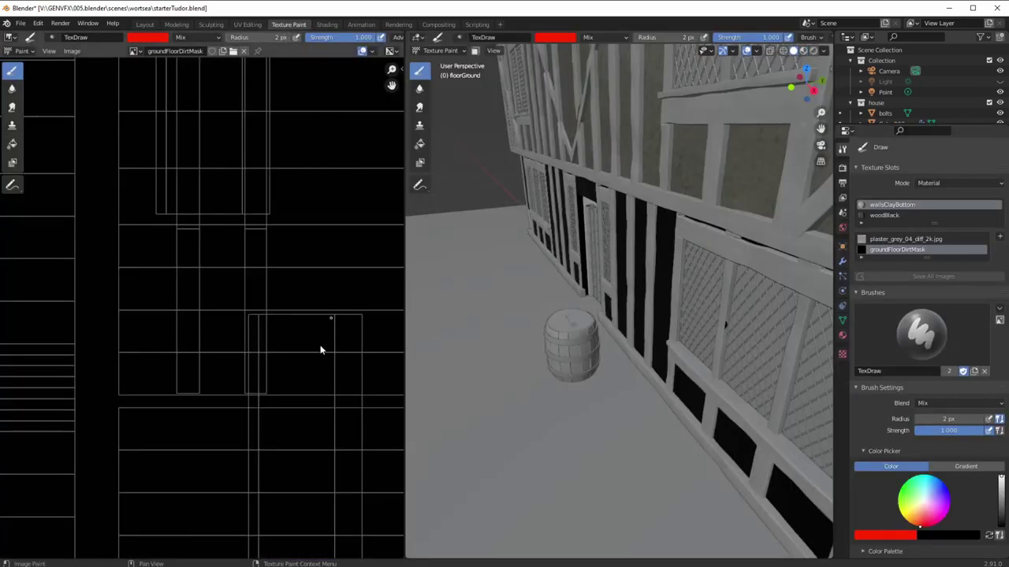
scroll(247, 407, "down", 4)
scroll(256, 381, "down", 1)
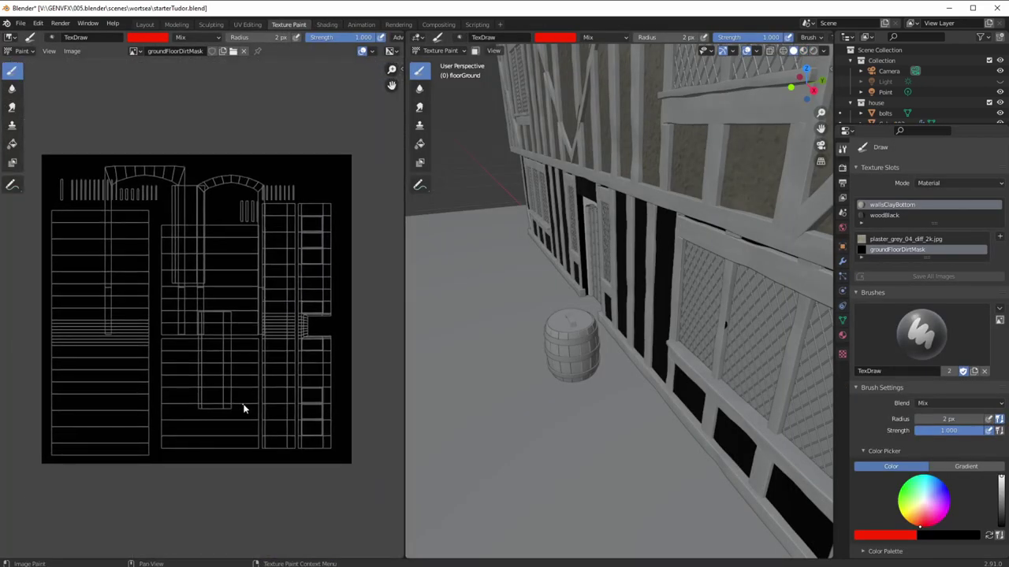
left_click(134, 52)
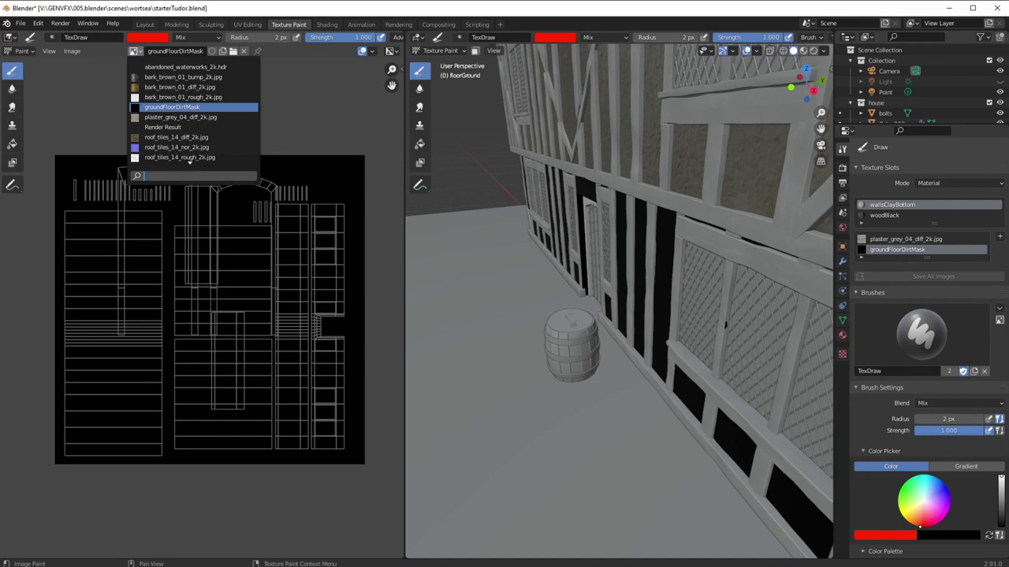
left_click(142, 107)
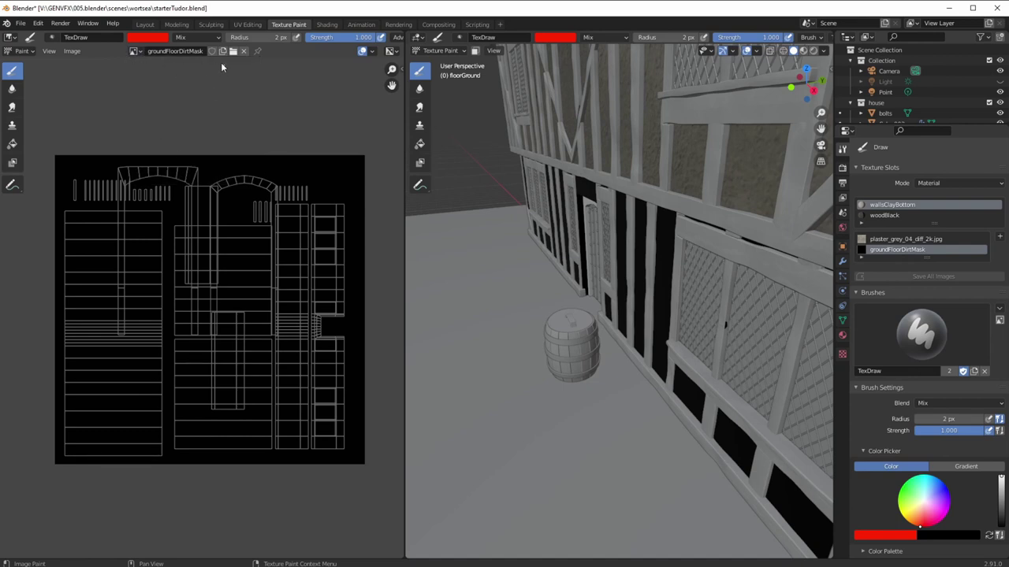
Turn the 3D view to the house front and display bark_brown_01_diff_2k.jpg in the image editor
middle_click_drag(477, 300, 535, 347)
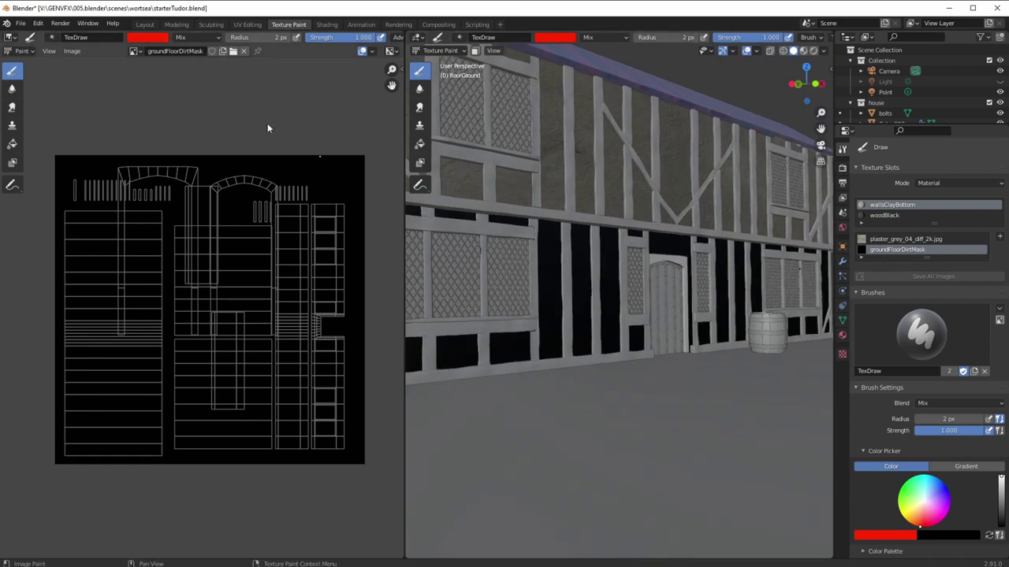
left_click(136, 52)
left_click(144, 91)
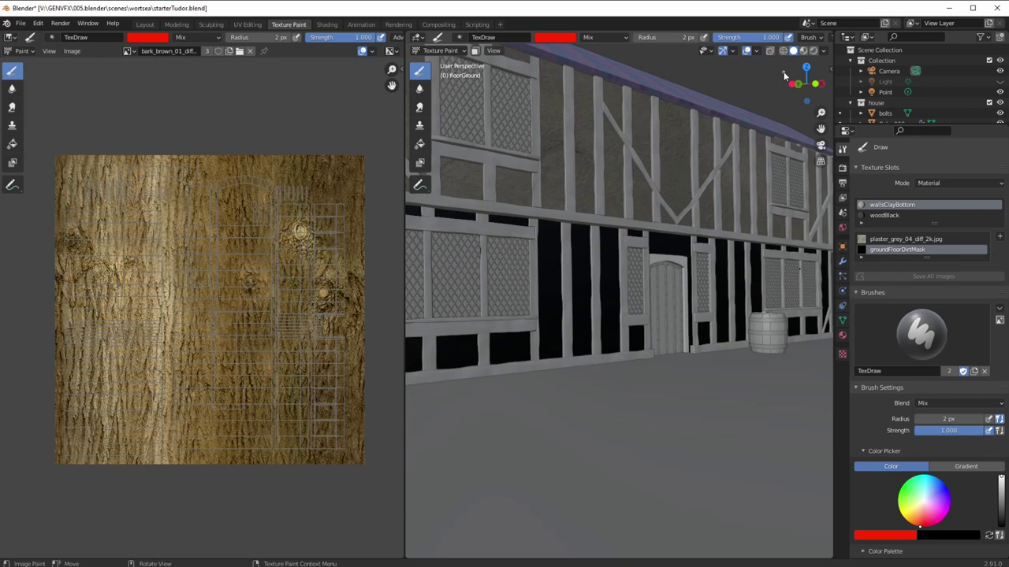
Switch the 3D view to Material Preview shading and display groundFloorDirtMask in the image editor again
left_click(803, 51)
middle_click_drag(702, 205, 544, 337)
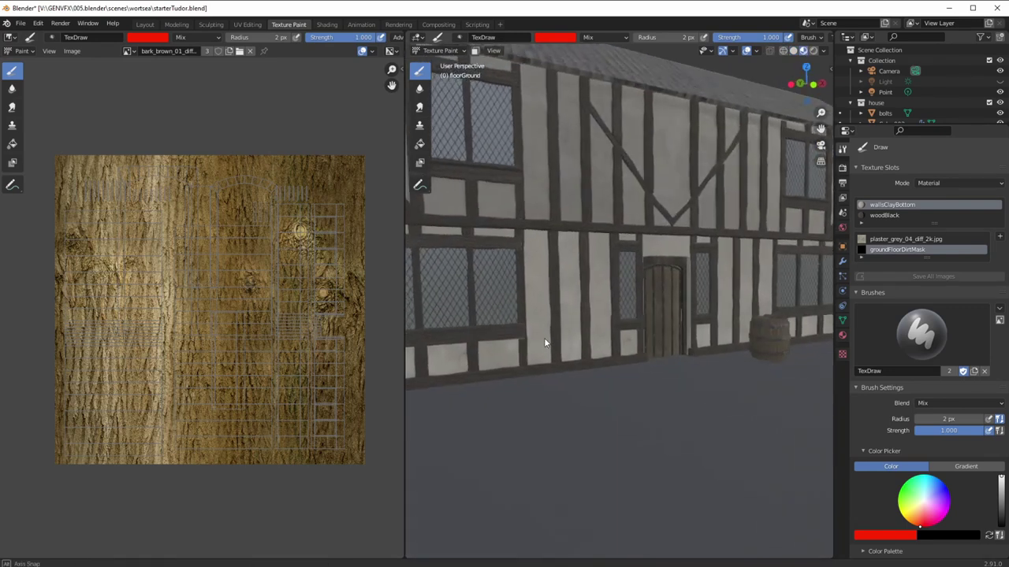
left_click(128, 52)
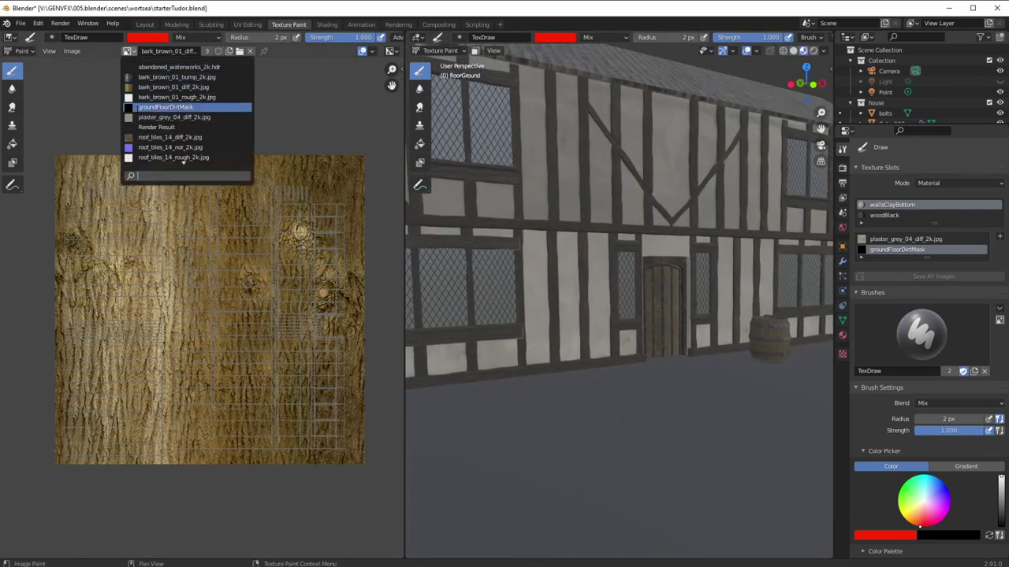
left_click(148, 108)
middle_click_drag(497, 320, 395, 232)
middle_click_drag(8, 97, 148, 192, "ctrl")
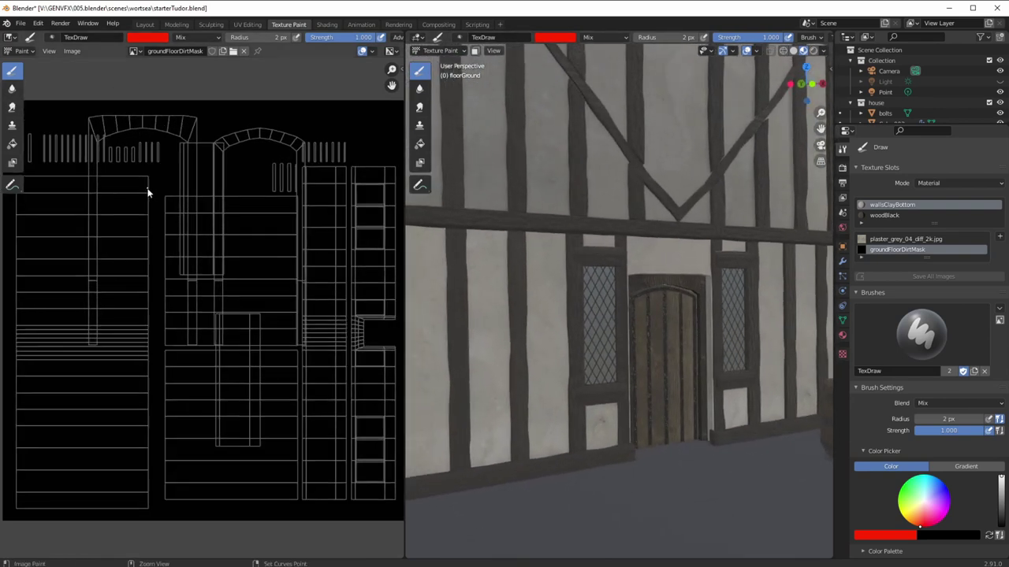
Make UVdirtMask the active UV map of the ground-floor mesh and show its layout over the whole mask image
middle_click_drag(297, 257, 277, 271, "ctrl")
middle_click_drag(276, 271, 209, 243)
middle_click_drag(245, 306, 237, 343, "ctrl")
middle_click_drag(158, 188, 203, 199)
left_click(843, 320)
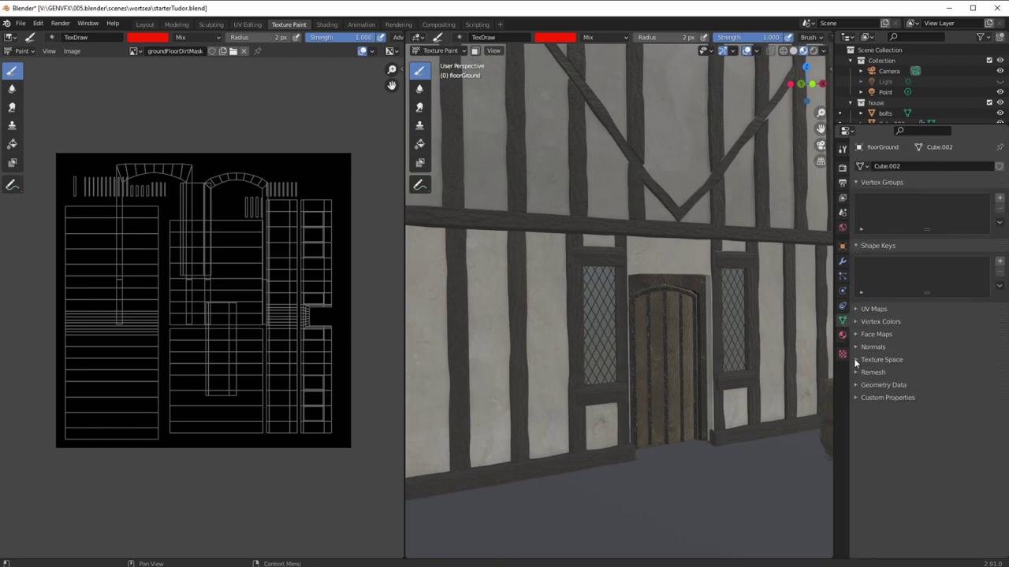
left_click(864, 309)
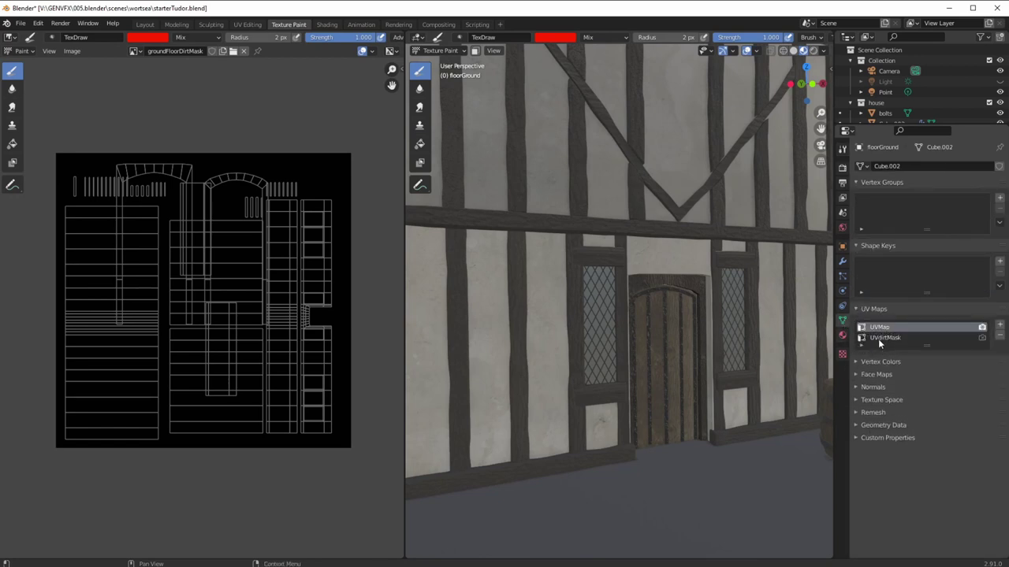
left_click(878, 339)
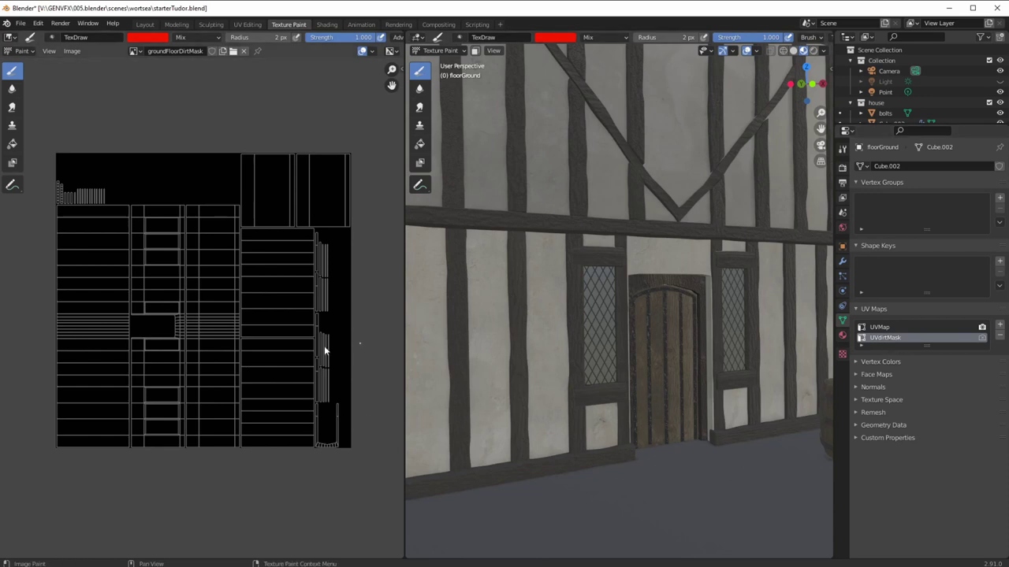
scroll(190, 329, "up", 1)
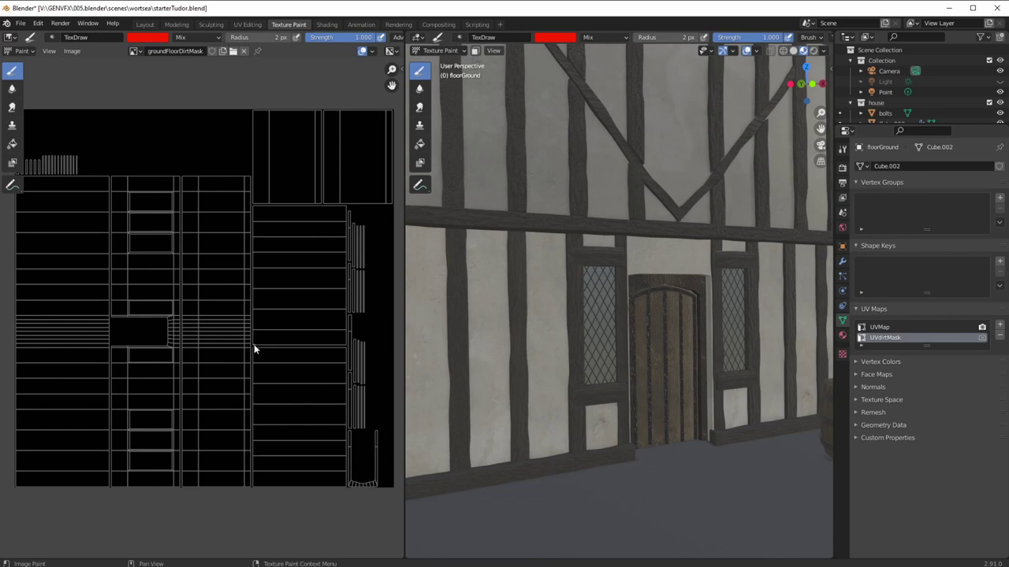
Turn on the wireframe overlay in the 3D view of the house front
middle_click_drag(503, 378, 513, 354, "ctrl")
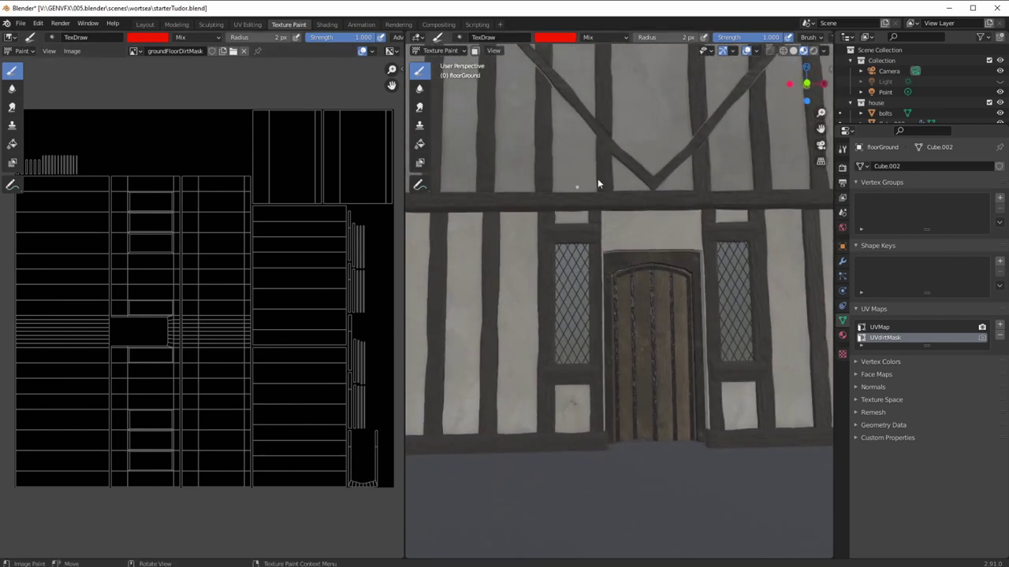
left_click(755, 51)
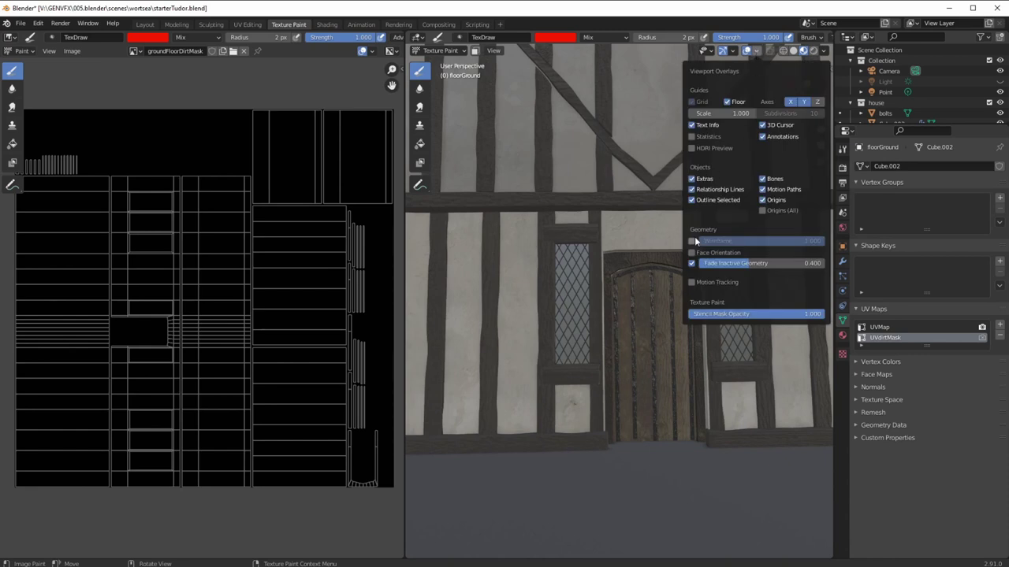
left_click(693, 241)
mouse_move(533, 349)
middle_mouse_down()
mouse_move(546, 352)
mouse_move(520, 347)
middle_mouse_up()
Set the paint brush color to white and its radius to 71 px
left_click(152, 39)
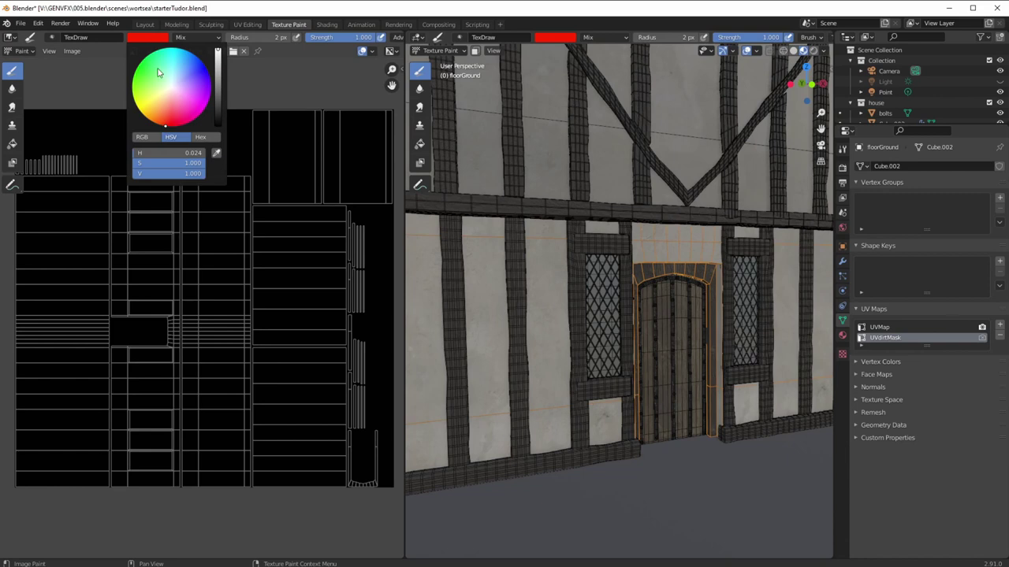
left_click_drag(186, 162, 92, 165)
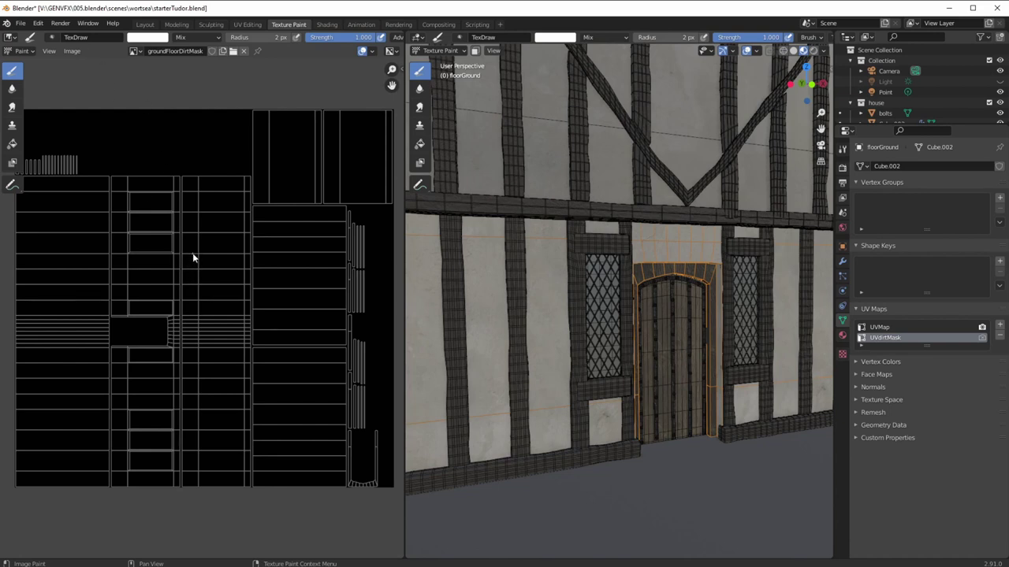
key("f")
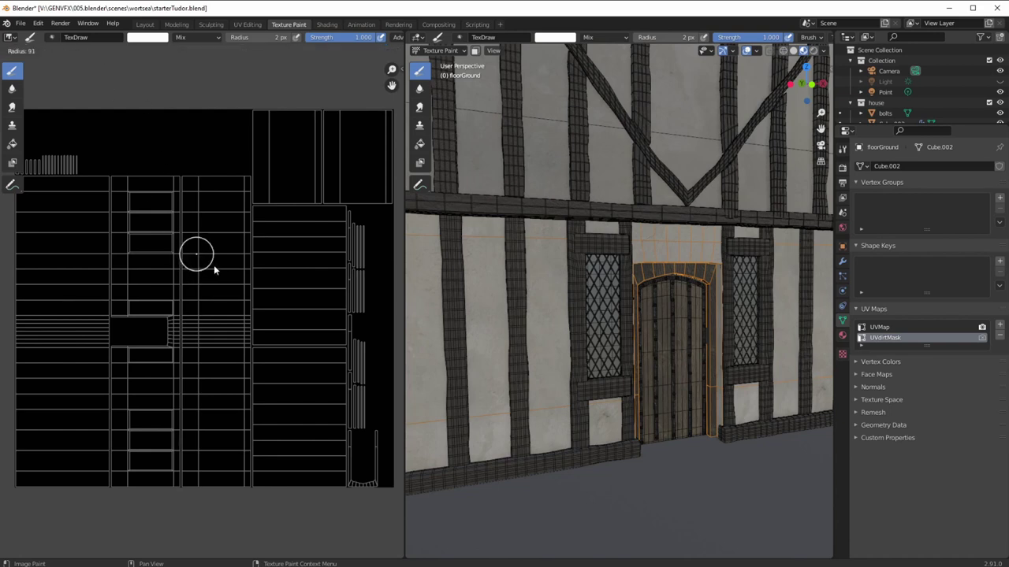
left_click(210, 266)
Try a white stroke in the mask image over the UV faces of the wall above the door arch, and undo it
middle_click_drag(206, 321, 217, 246, "ctrl")
middle_click_drag(186, 292, 228, 239)
middle_click_drag(205, 307, 230, 221, "ctrl")
mouse_move(187, 249)
left_mouse_down()
mouse_move(192, 231)
mouse_move(192, 312)
left_mouse_up()
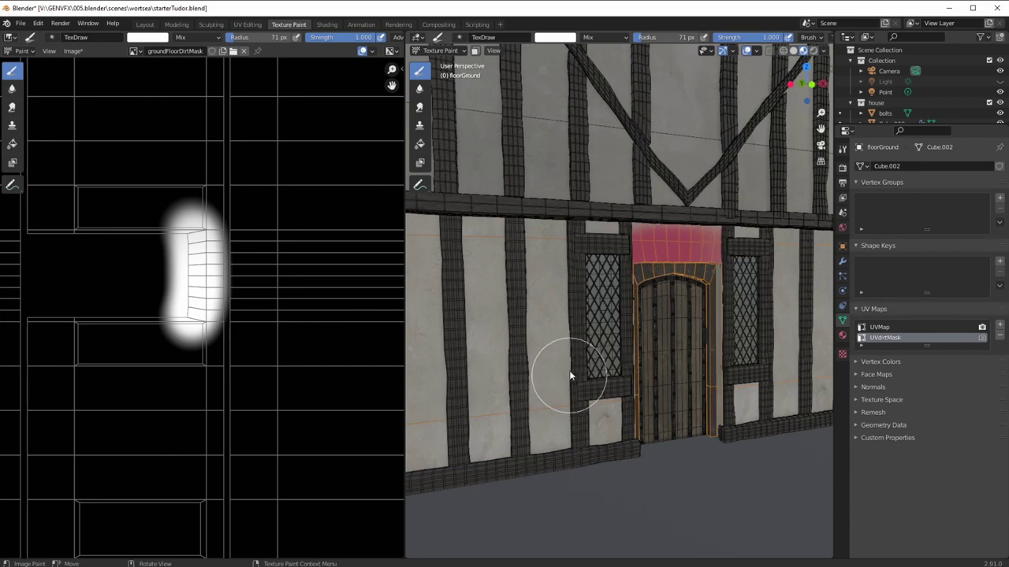
key("ctrl+z")
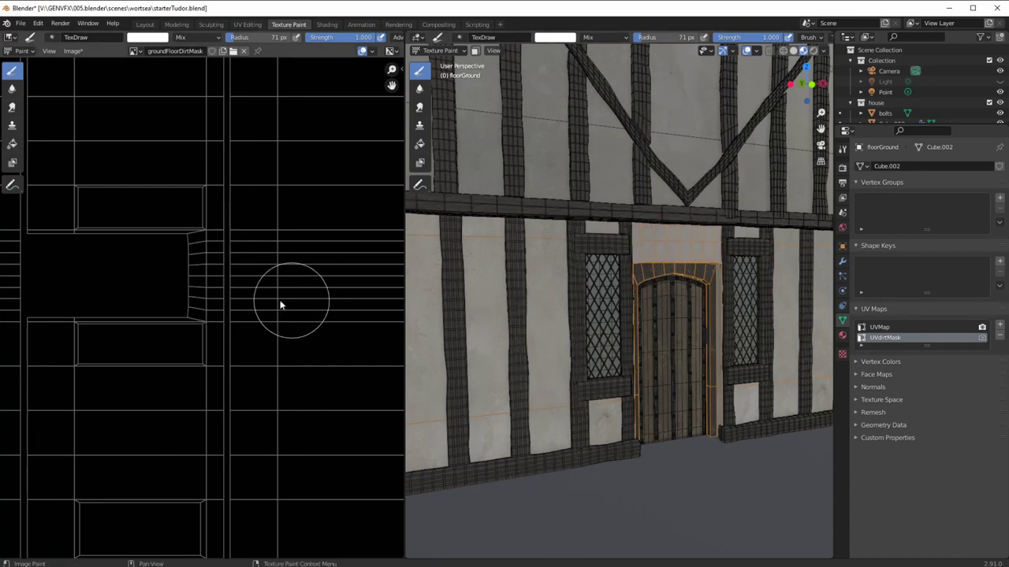
Paint white along the top edge and upper corners of the plaster above the door, extending to the panel beside it
middle_click_drag(537, 352, 507, 327)
middle_click_drag(507, 327, 502, 375, "shift")
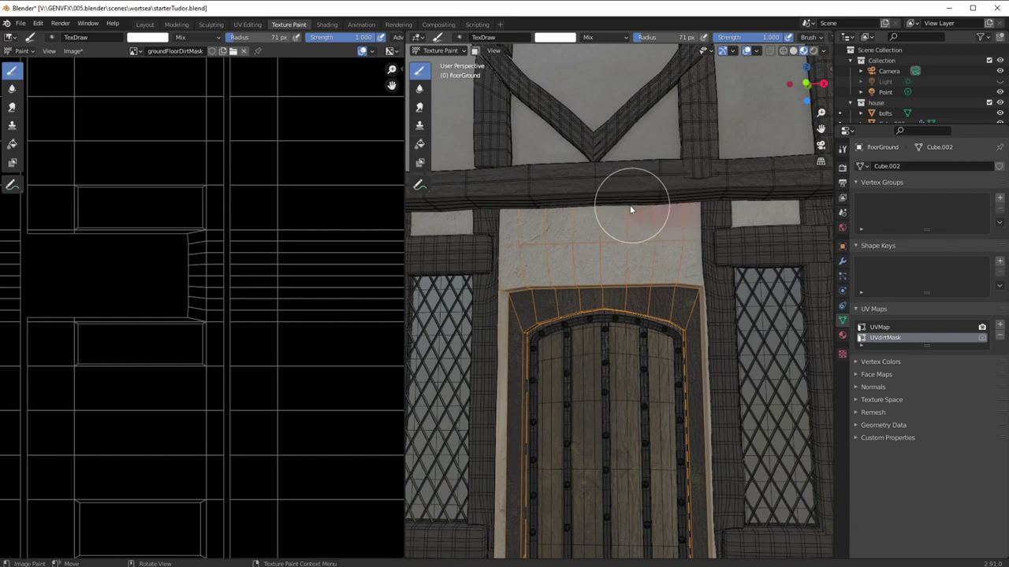
left_click_drag(554, 211, 513, 210)
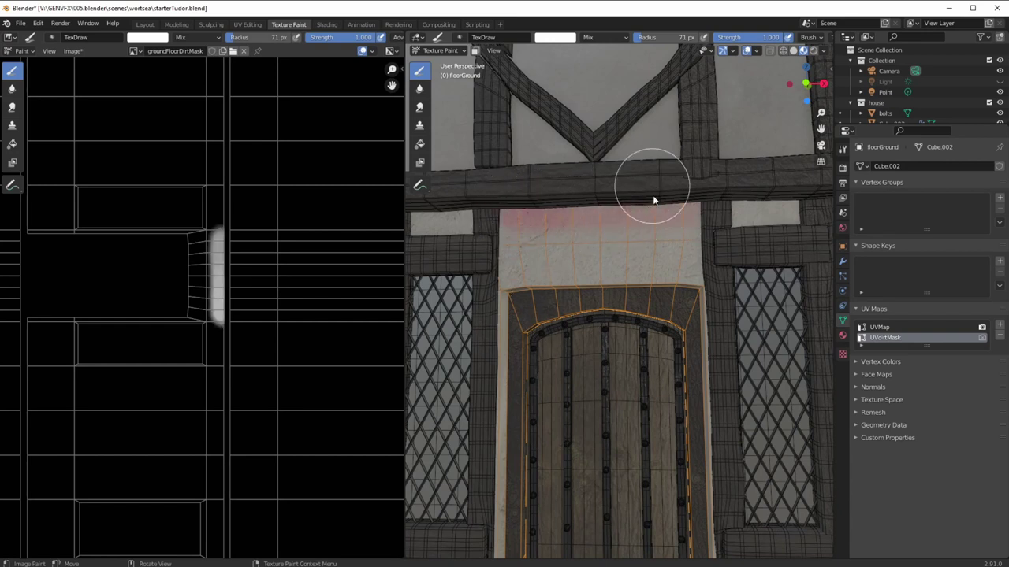
mouse_move(689, 203)
left_mouse_down()
mouse_move(699, 227)
mouse_move(698, 207)
left_mouse_up()
left_click_drag(501, 223, 500, 240)
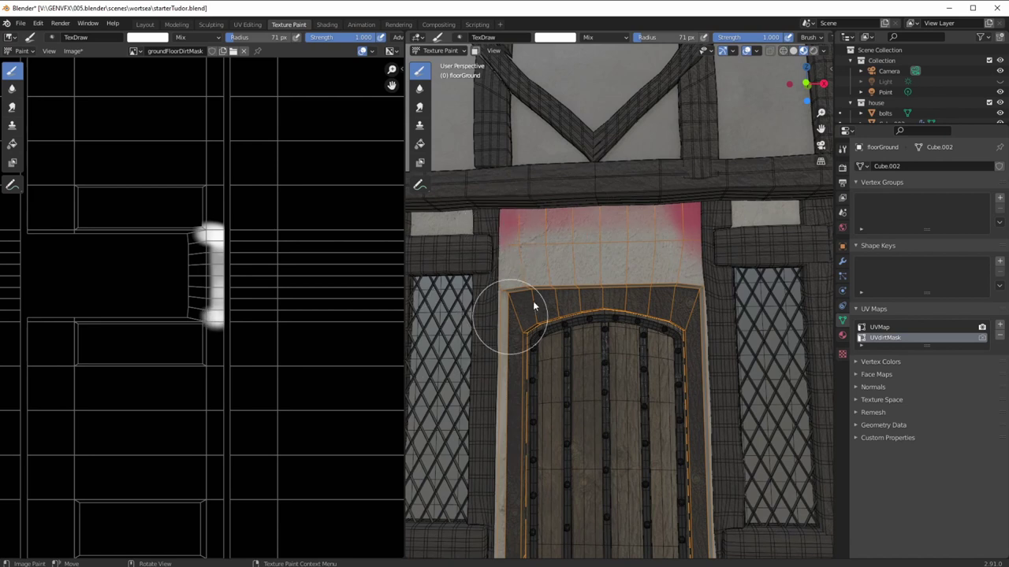
mouse_move(741, 198)
left_mouse_down()
mouse_move(733, 223)
mouse_move(787, 208)
left_mouse_up()
Paint white at the top and bottom ends of the plaster panels to the left of the door
mouse_move(480, 309)
middle_mouse_down()
mouse_move(522, 298)
mouse_move(506, 297)
mouse_move(539, 280)
middle_mouse_up()
mouse_move(513, 225)
left_mouse_down()
mouse_move(511, 214)
mouse_move(445, 220)
left_mouse_up()
mouse_move(471, 263)
middle_mouse_down()
mouse_move(470, 295)
mouse_move(523, 261)
mouse_move(494, 322)
mouse_move(508, 217)
mouse_move(505, 315)
mouse_move(506, 264)
mouse_move(553, 381)
middle_mouse_up()
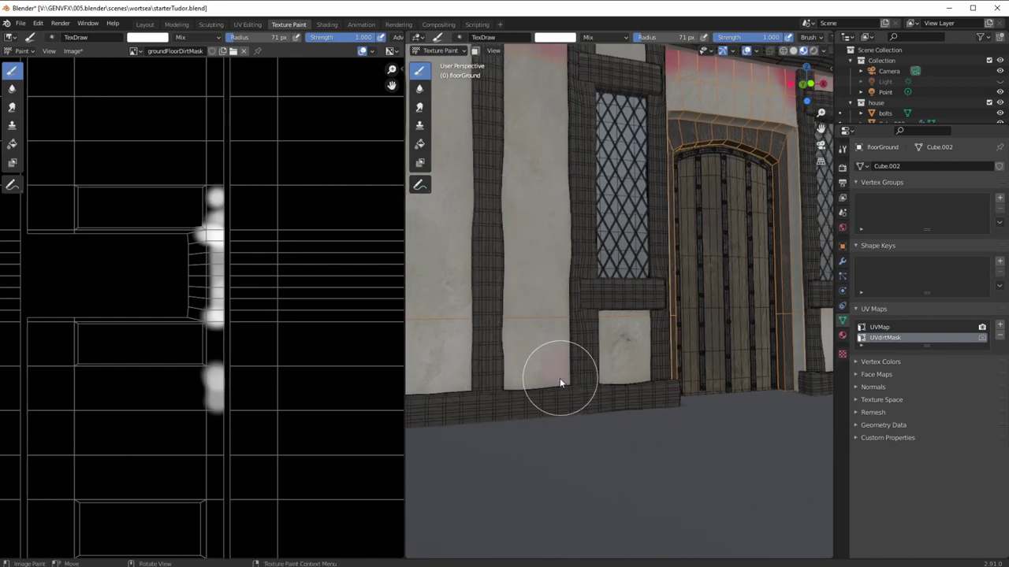
mouse_move(503, 378)
left_mouse_down()
mouse_move(581, 387)
mouse_move(636, 373)
mouse_move(612, 387)
mouse_move(573, 380)
mouse_move(619, 315)
mouse_move(591, 360)
left_mouse_up()
mouse_move(590, 360)
middle_mouse_down()
mouse_move(543, 329)
mouse_move(544, 355)
middle_mouse_up()
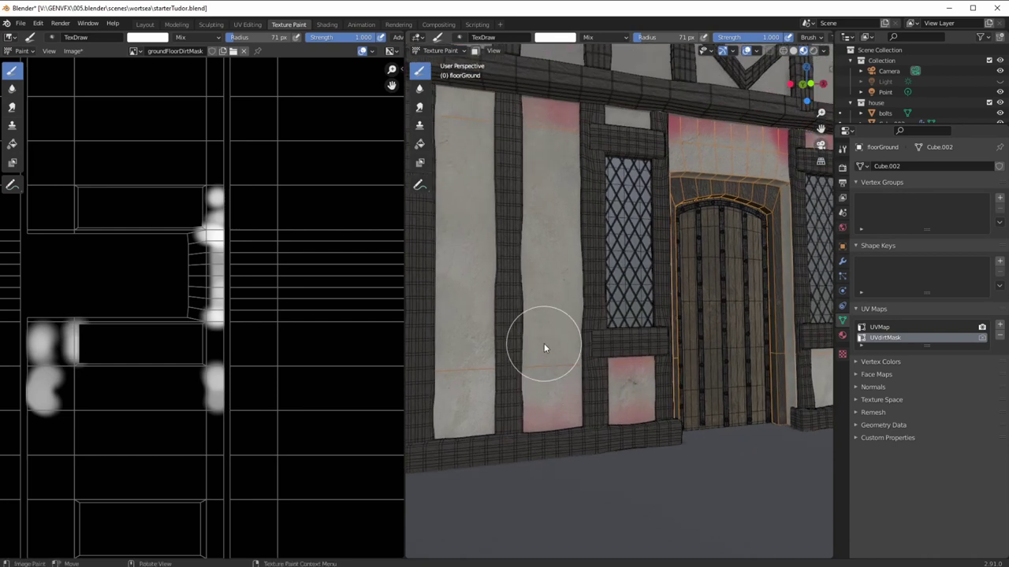
Undo all the white strokes painted on the plaster walls
key("ctrl+z")
key("ctrl+z")
key("ctrl+z")
key("ctrl+z")
key("ctrl+z")
key("ctrl+z")
key("ctrl+z")
key("ctrl+z")
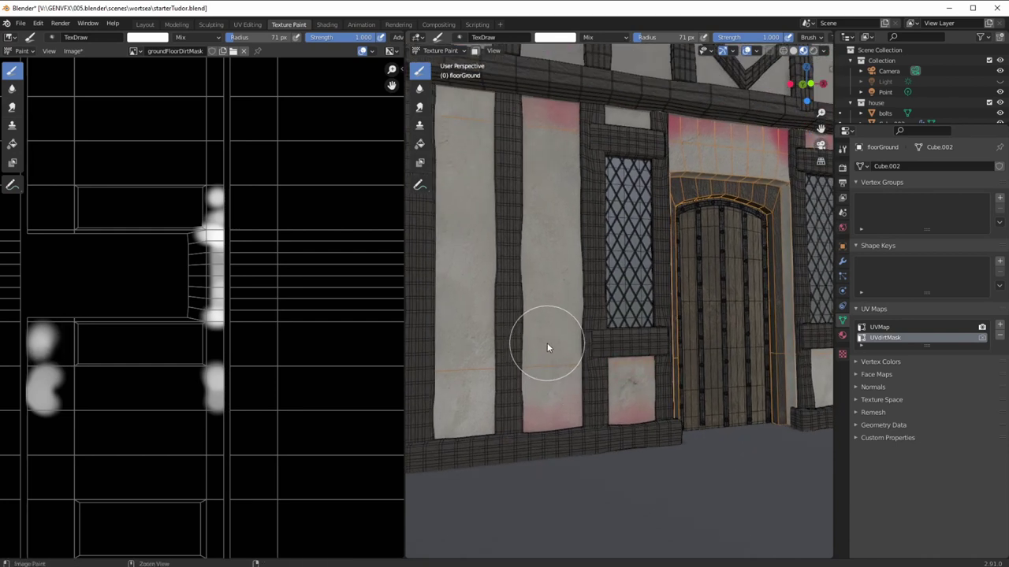
key("ctrl+z")
key("ctrl+z")
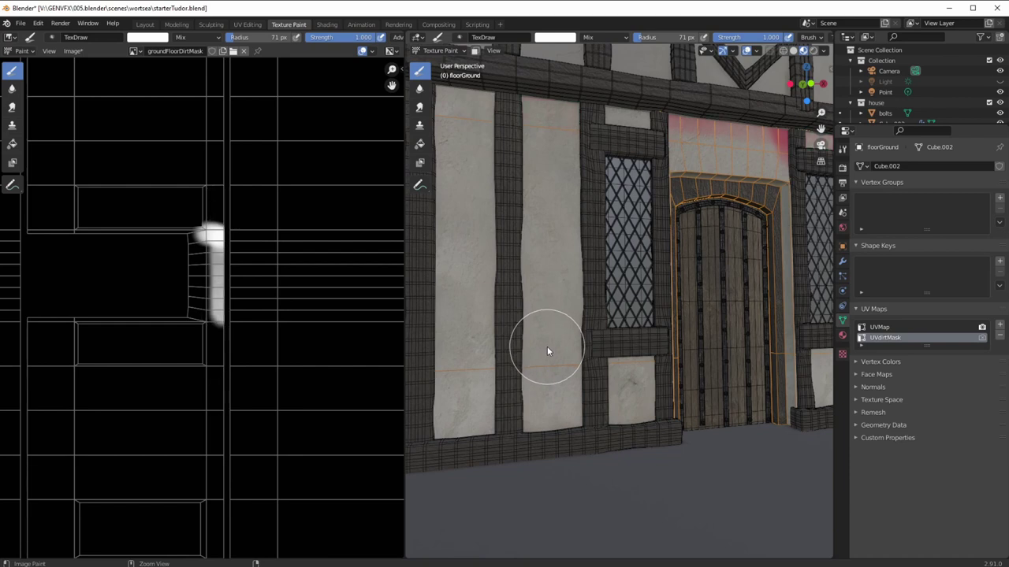
key("ctrl+z")
key("ctrl+z")
key("ctrl+z")
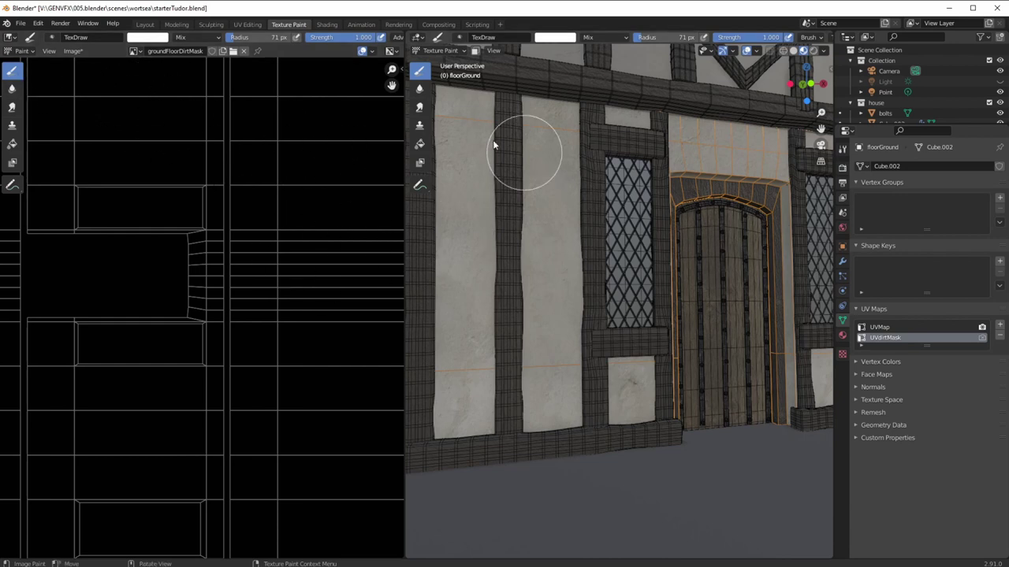
Rename the brush texturePaint and add a new texture to it
key("n")
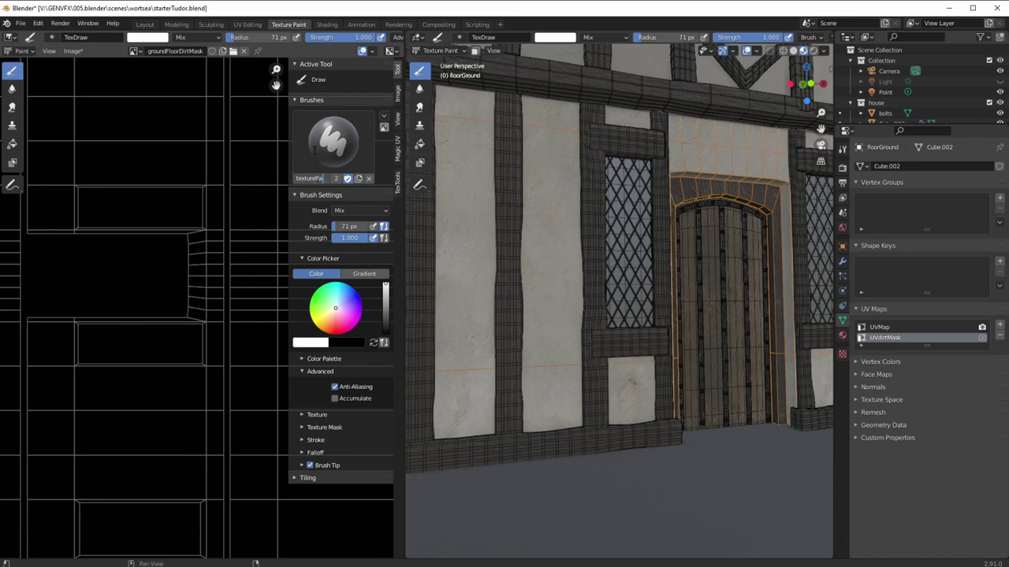
key("Return")
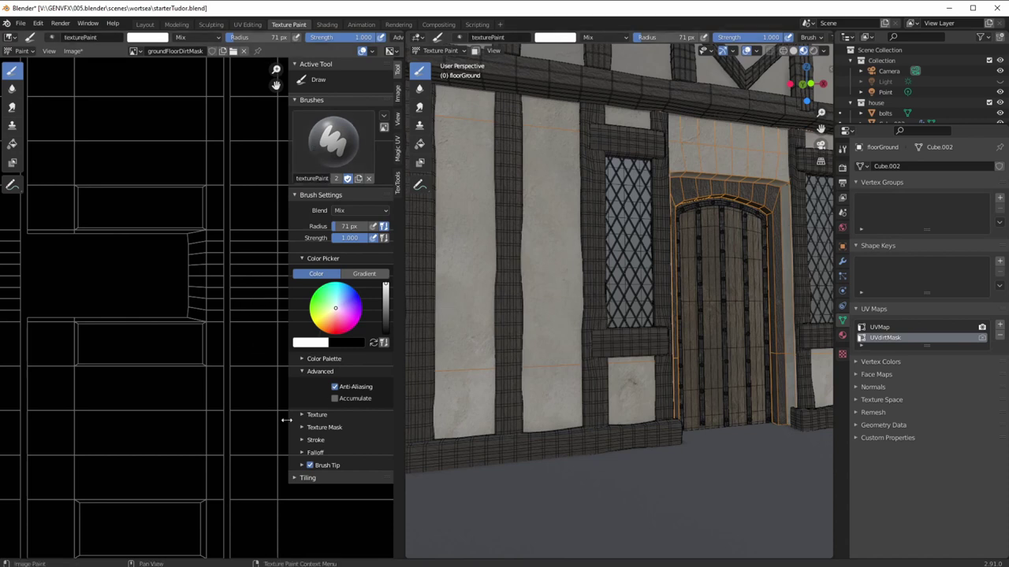
left_click(302, 414)
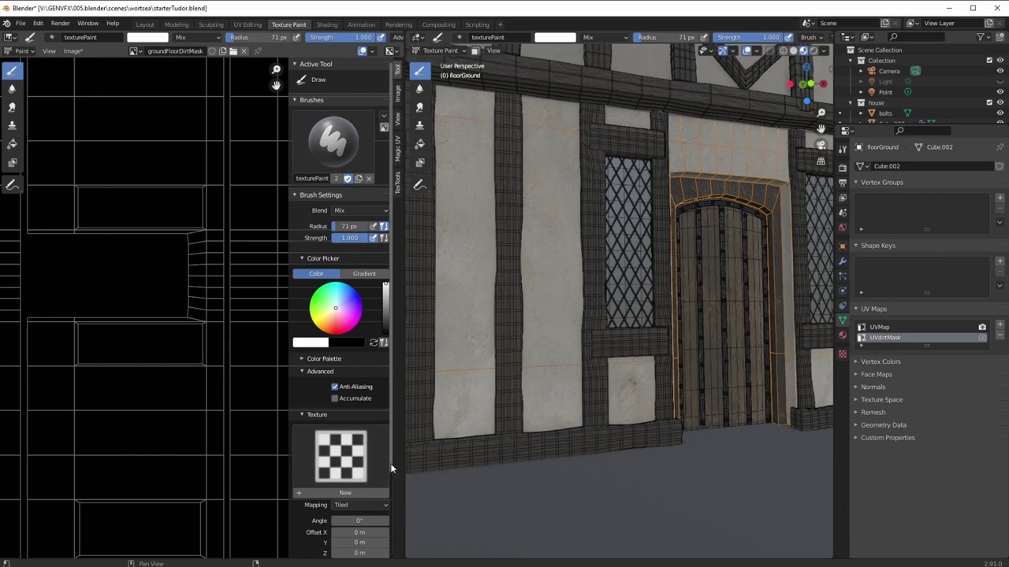
scroll(348, 445, "down", 2)
left_click(346, 432)
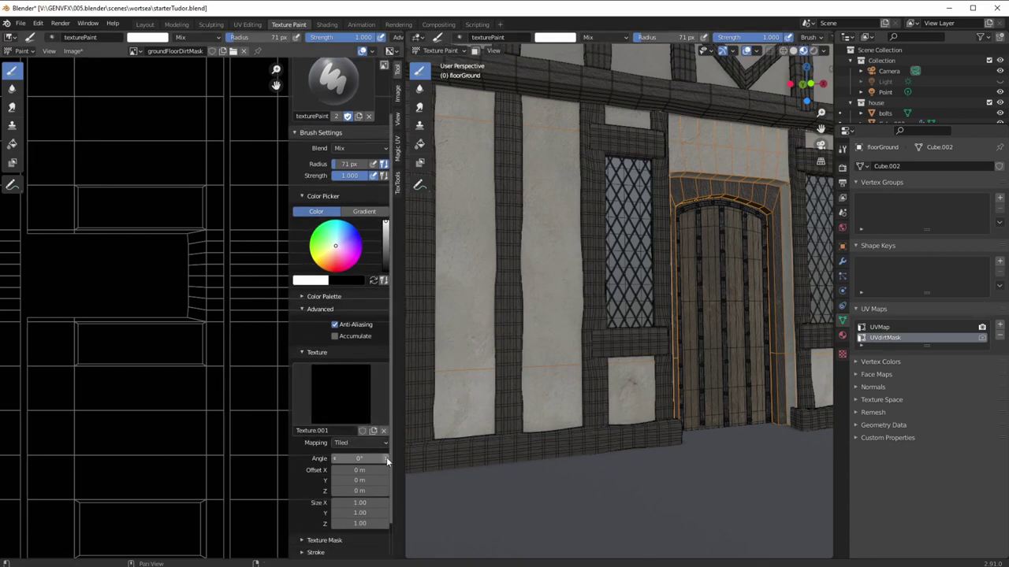
scroll(392, 468, "down", 1)
Set the brush texture's type to Musgrave
left_click(841, 356)
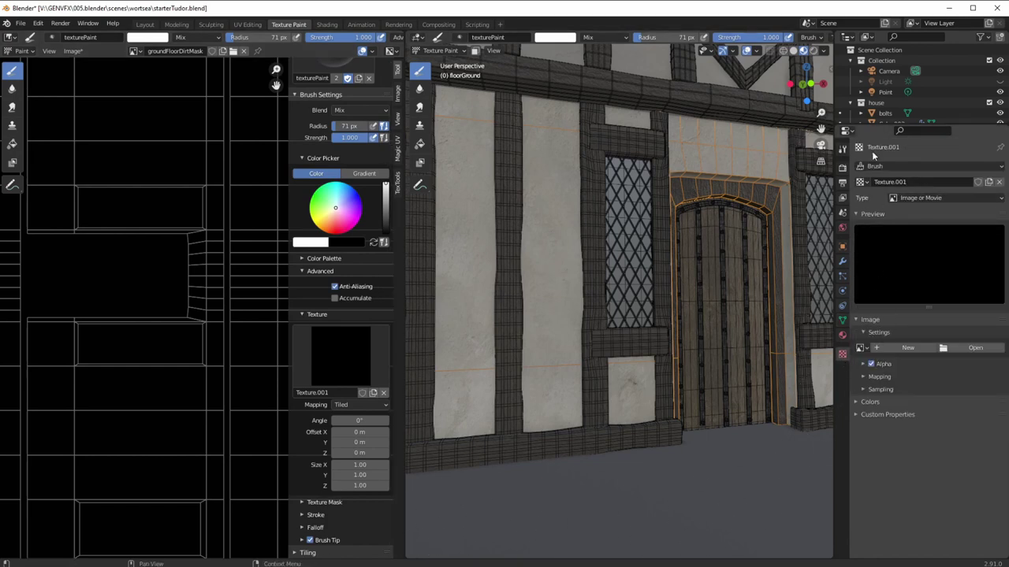
left_click(906, 199)
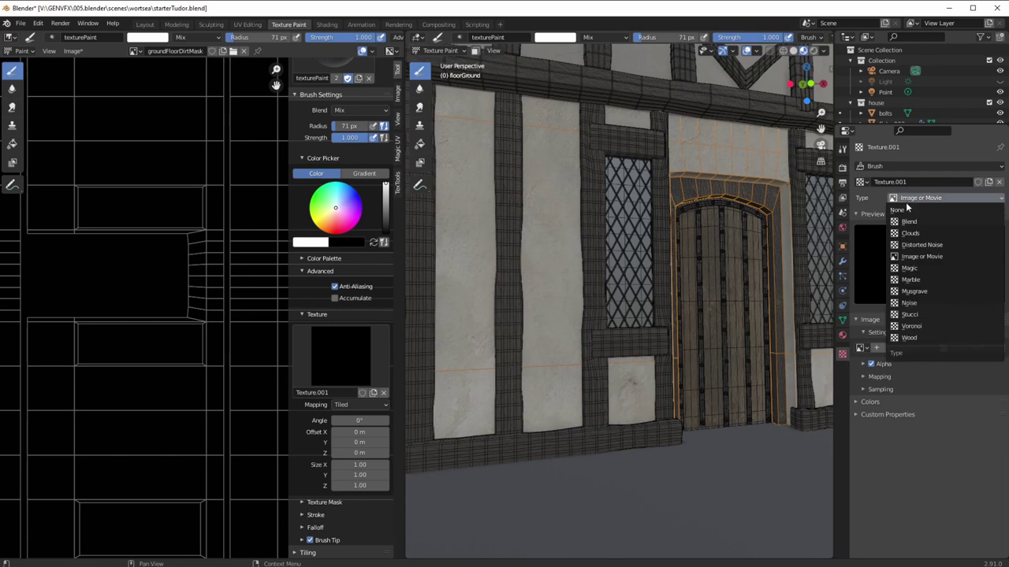
left_click(904, 291)
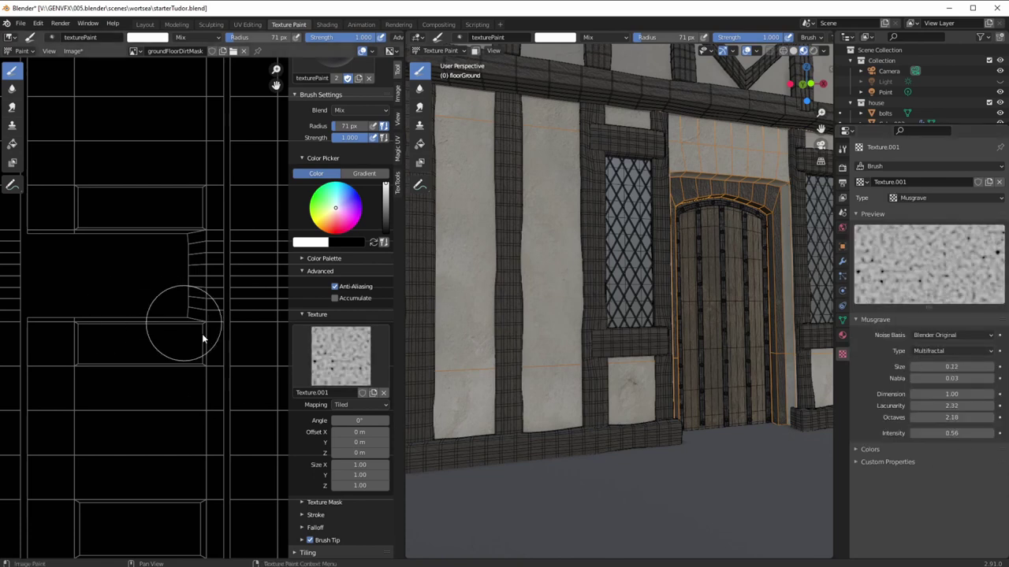
Try the Musgrave-textured brush with two strokes in the mask image, and undo them
left_click_drag(182, 376, 174, 398)
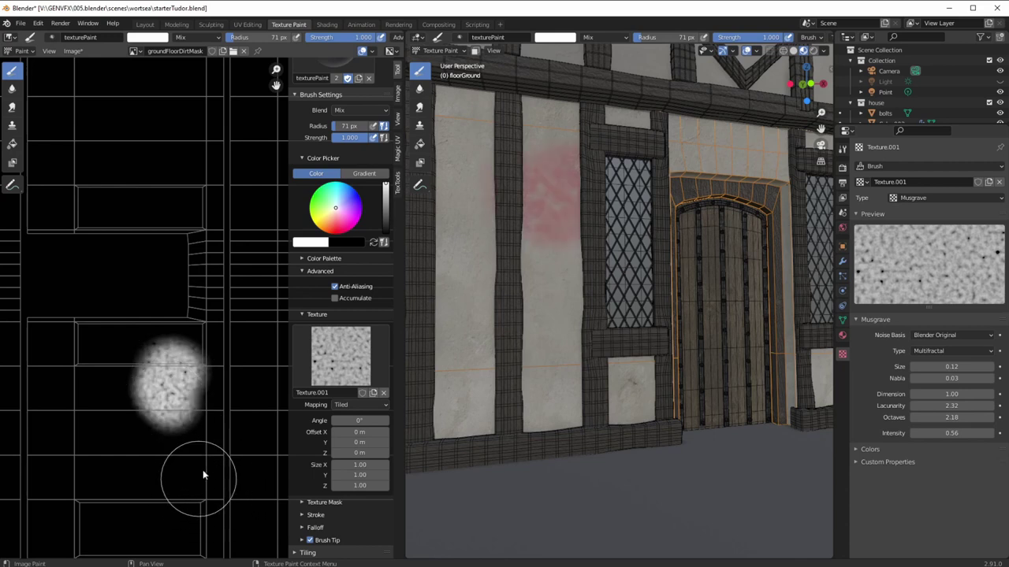
middle_click_drag(169, 423, 177, 292, "ctrl")
mouse_move(177, 291)
left_mouse_down()
mouse_move(162, 412)
mouse_move(118, 439)
mouse_move(163, 406)
left_mouse_up()
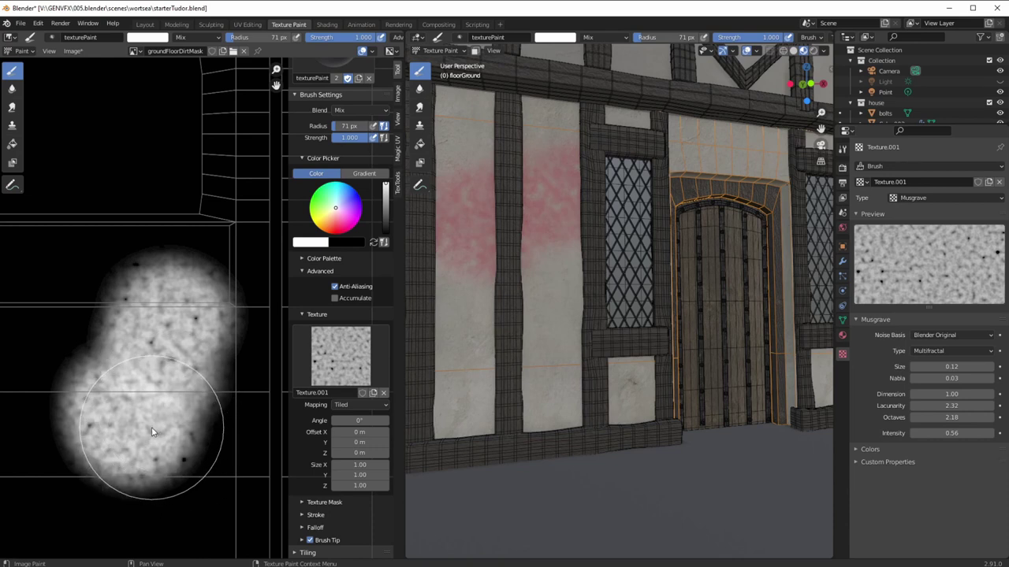
key("ctrl+z")
key("ctrl+z")
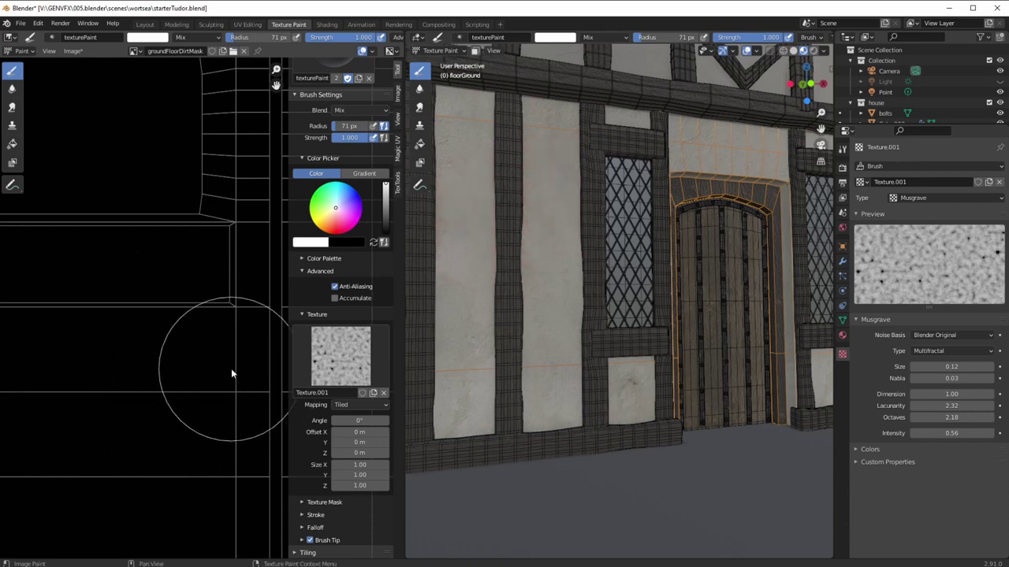
Try textured strokes along the bottom edge of the small panel under the window and in the mask image, and undo them
mouse_move(533, 369)
middle_mouse_down("ctrl")
mouse_move(512, 367)
mouse_move(518, 386)
mouse_move(515, 374)
middle_mouse_up("ctrl")
middle_click_drag(516, 374, 550, 244, "shift")
scroll(538, 343, "up", 3)
scroll(537, 342, "up", 1)
mouse_move(683, 416)
left_mouse_down()
mouse_move(536, 423)
mouse_move(475, 377)
left_mouse_up()
scroll(81, 250, "down", 1)
mouse_move(82, 250)
middle_mouse_down()
mouse_move(110, 365)
mouse_move(169, 394)
mouse_move(175, 326)
mouse_move(124, 342)
mouse_move(135, 356)
middle_mouse_up()
mouse_move(131, 349)
left_mouse_down()
mouse_move(123, 371)
mouse_move(171, 450)
mouse_move(189, 457)
mouse_move(176, 419)
left_mouse_up()
key("ctrl+z")
key("ctrl+z")
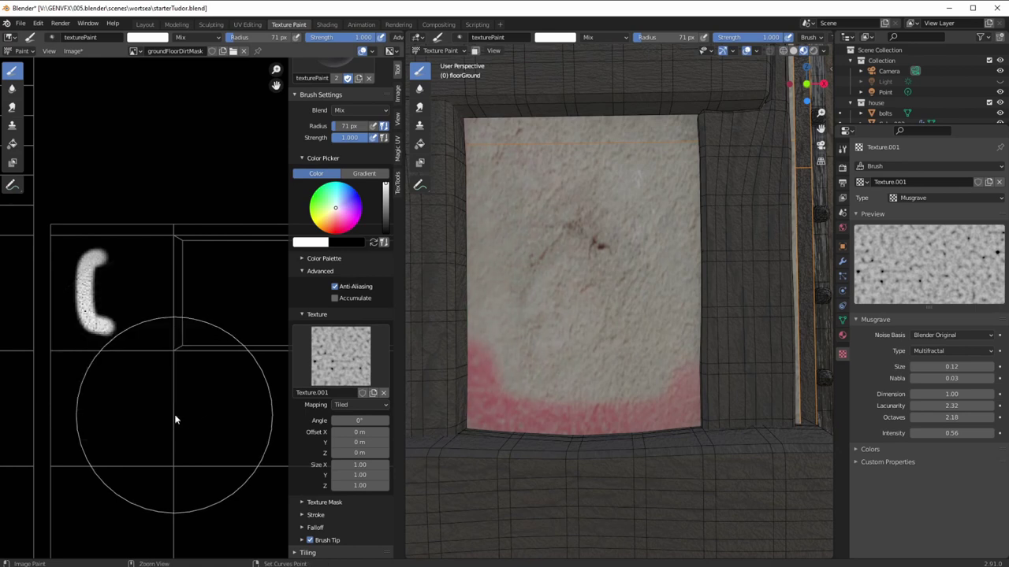
Paint a textured white stroke across the bottom of the small plaster panel under the window left of the door
middle_click_drag(504, 376, 508, 380)
scroll(508, 380, "down", 3)
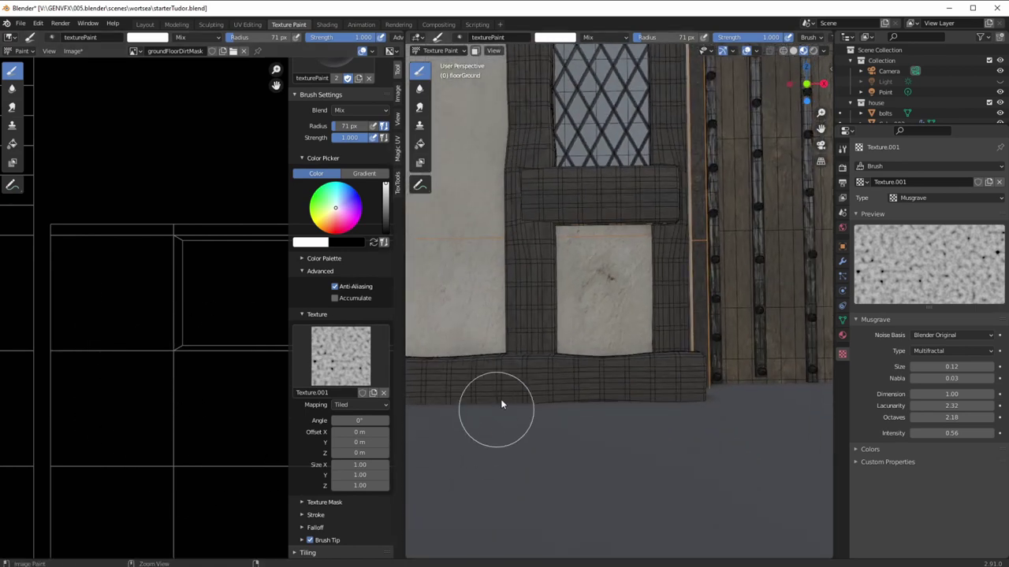
left_click_drag(635, 341, 567, 358)
middle_click_drag(551, 430, 518, 359)
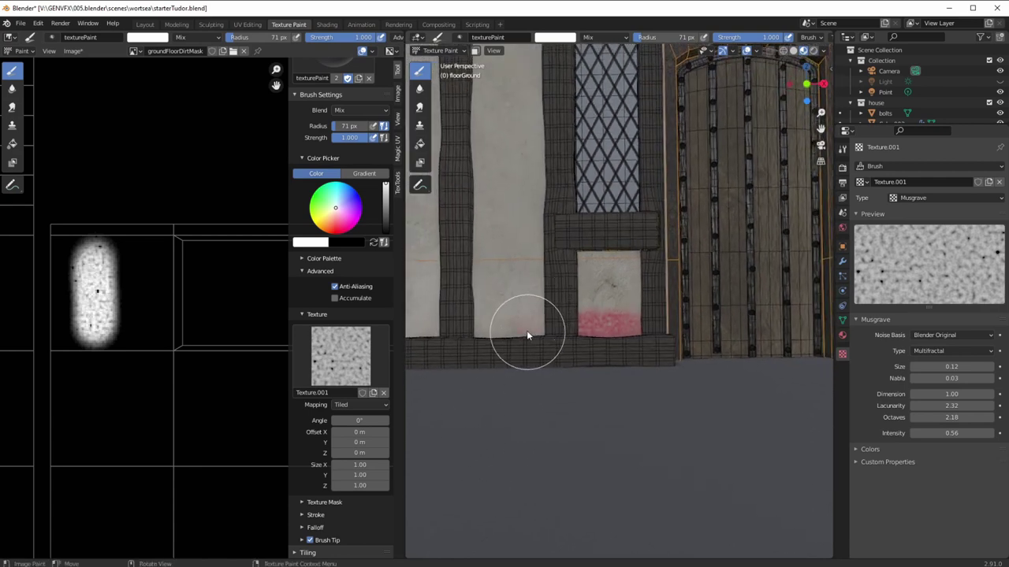
Paint a short slanted stroke and a long vertical stroke on the lower part of the next two plaster panels
left_click_drag(526, 335, 487, 262)
middle_click_drag(552, 418, 508, 490)
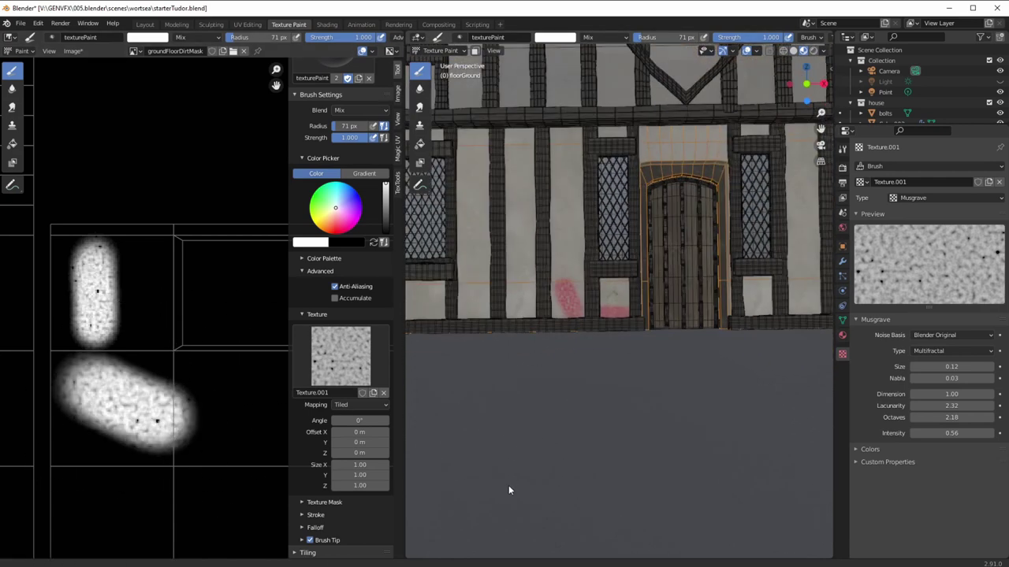
middle_click_drag(516, 351, 522, 427, "shift")
left_click_drag(526, 309, 531, 471)
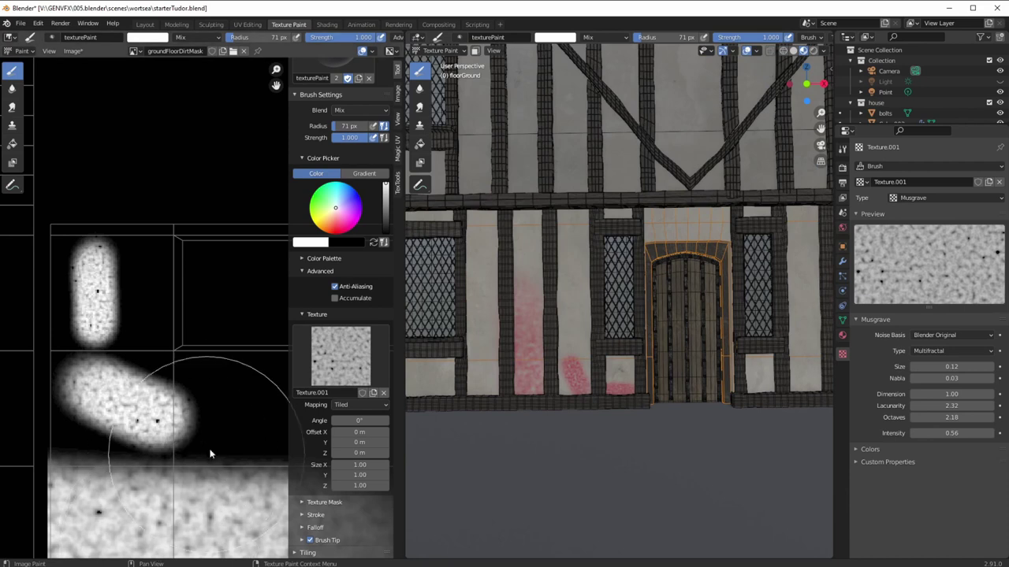
scroll(210, 454, "down", 2)
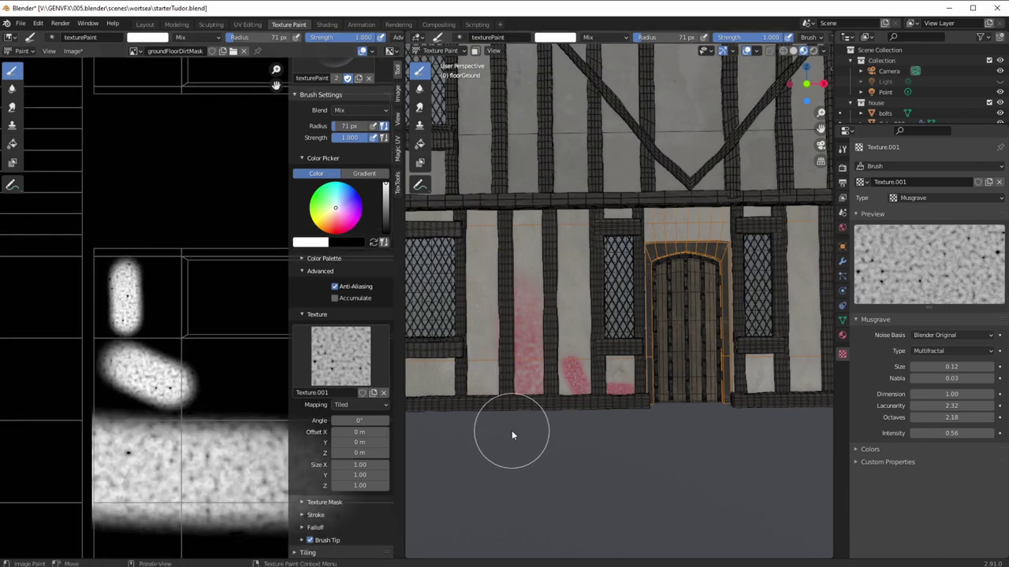
Undo the three textured strokes on the plaster panels left of the door
key("ctrl+z")
key("ctrl+z")
key("ctrl+z")
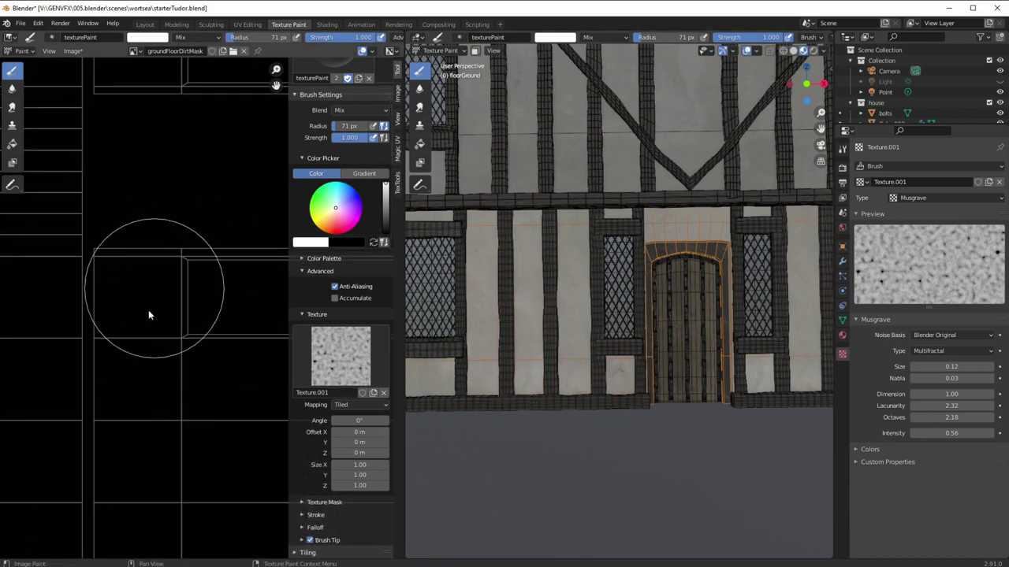
Set the brush texture's angle to 1° and its Size X to -0.10
scroll(520, 385, "up", 3)
mouse_move(473, 434)
middle_mouse_down("shift")
mouse_move(532, 371)
mouse_move(555, 377)
middle_mouse_up("shift")
mouse_move(249, 359)
middle_mouse_down("ctrl")
mouse_move(281, 376)
mouse_move(197, 352)
middle_mouse_up("ctrl")
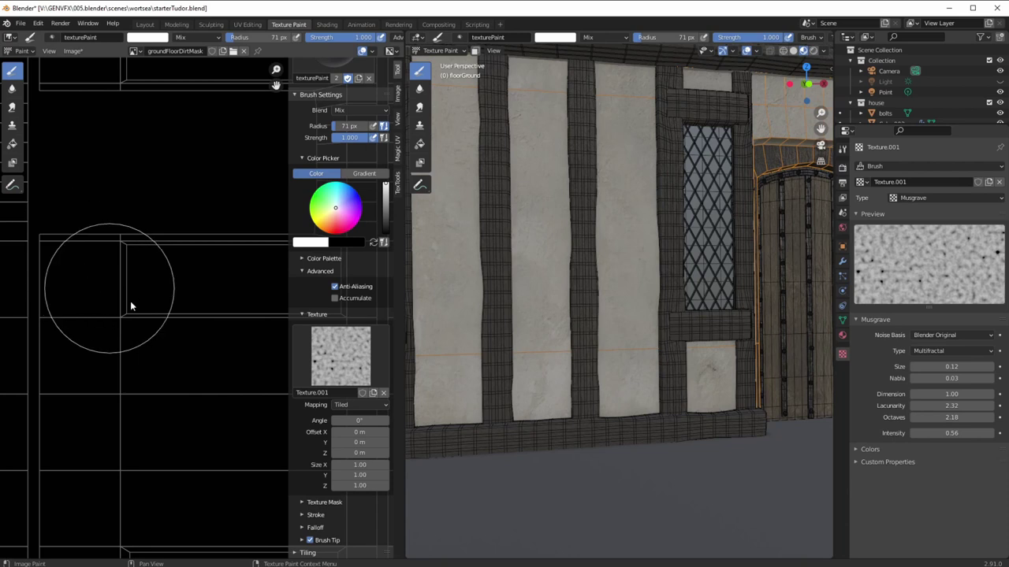
left_click_drag(357, 421, 361, 421)
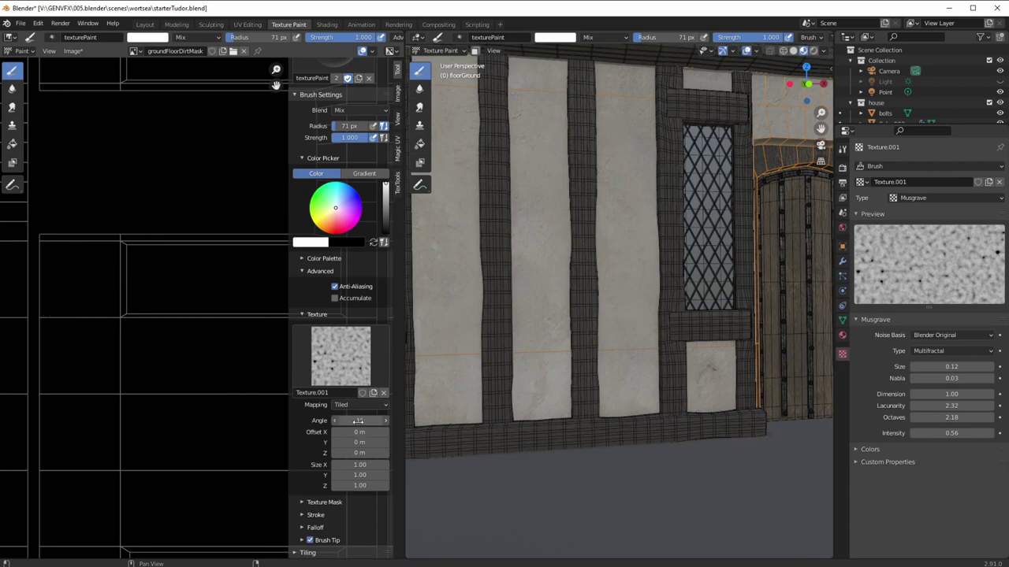
mouse_move(343, 465)
left_mouse_down()
mouse_move(320, 465)
mouse_move(329, 465)
left_mouse_up()
Try several streaky strokes with the stretched texture in the mask image, and undo them
mouse_move(58, 304)
left_mouse_down()
mouse_move(86, 333)
mouse_move(102, 331)
left_mouse_up()
mouse_move(101, 387)
left_mouse_down()
mouse_move(124, 475)
mouse_move(184, 439)
mouse_move(132, 471)
mouse_move(106, 455)
left_mouse_up()
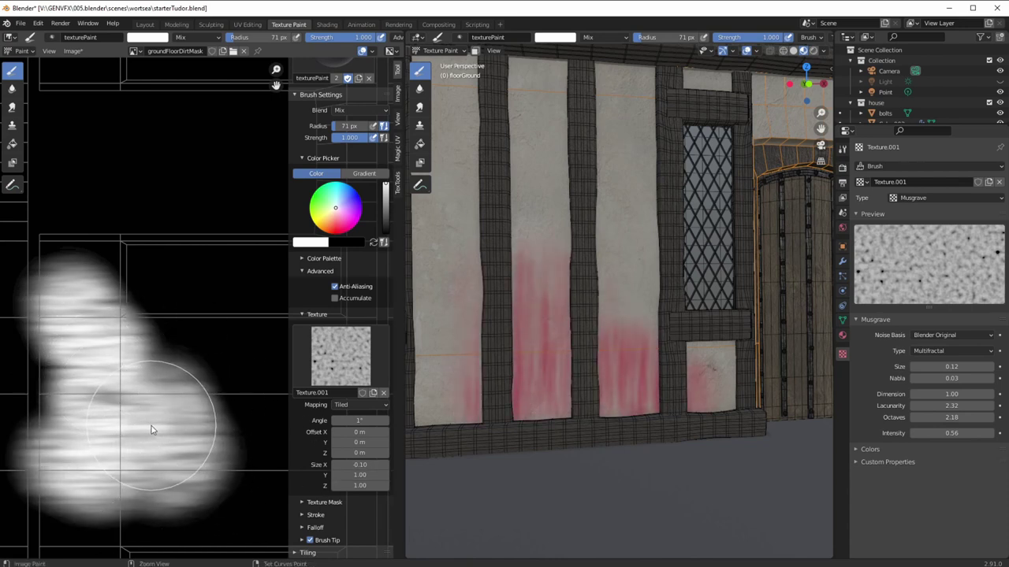
key("ctrl+z")
key("ctrl+z")
key("ctrl+z")
key("ctrl+z")
key("ctrl+z")
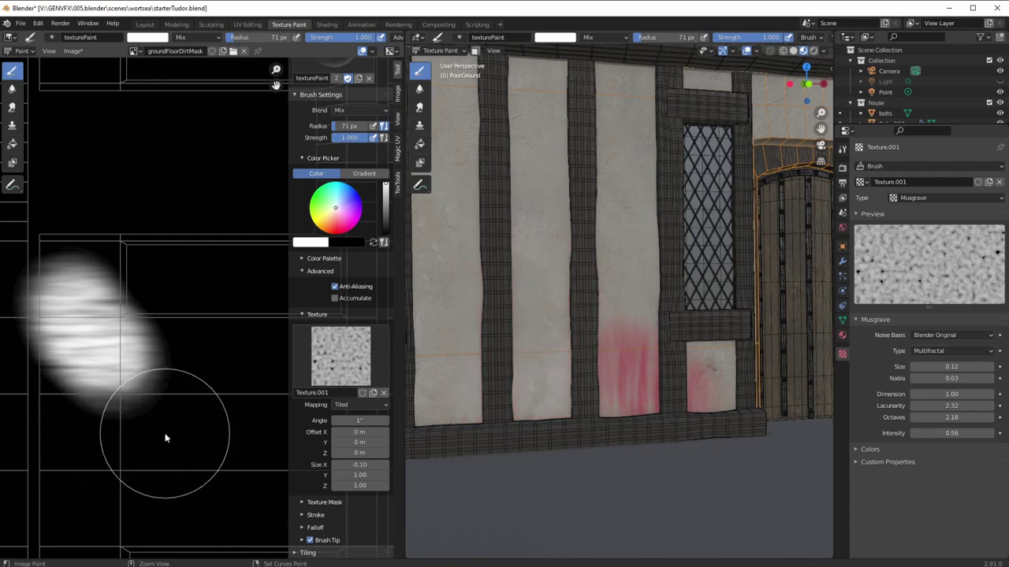
key("ctrl+z")
key("ctrl+z")
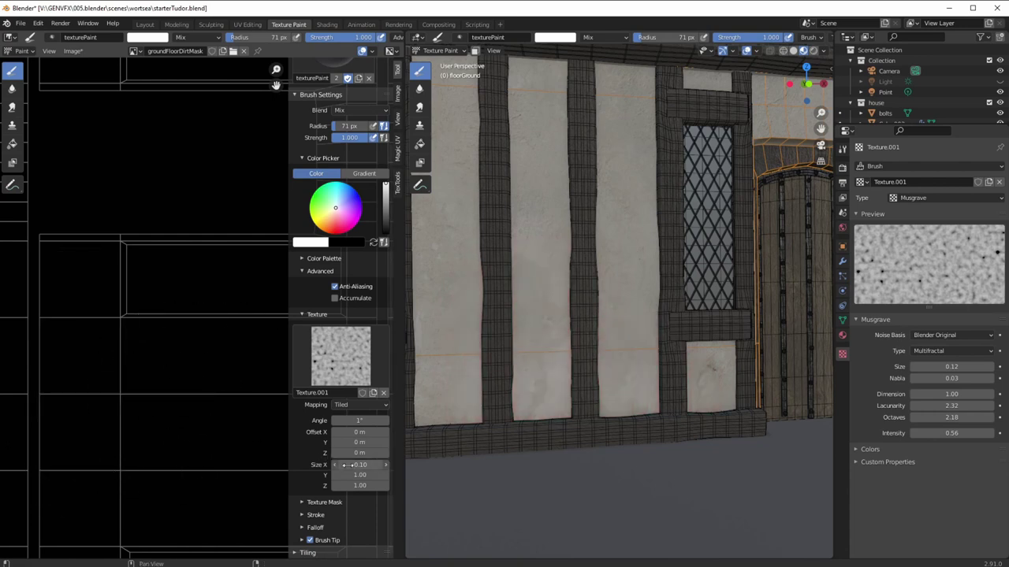
Set the brush texture's Size X to 1.00 and its mapping to Random
type("1")
key("Return")
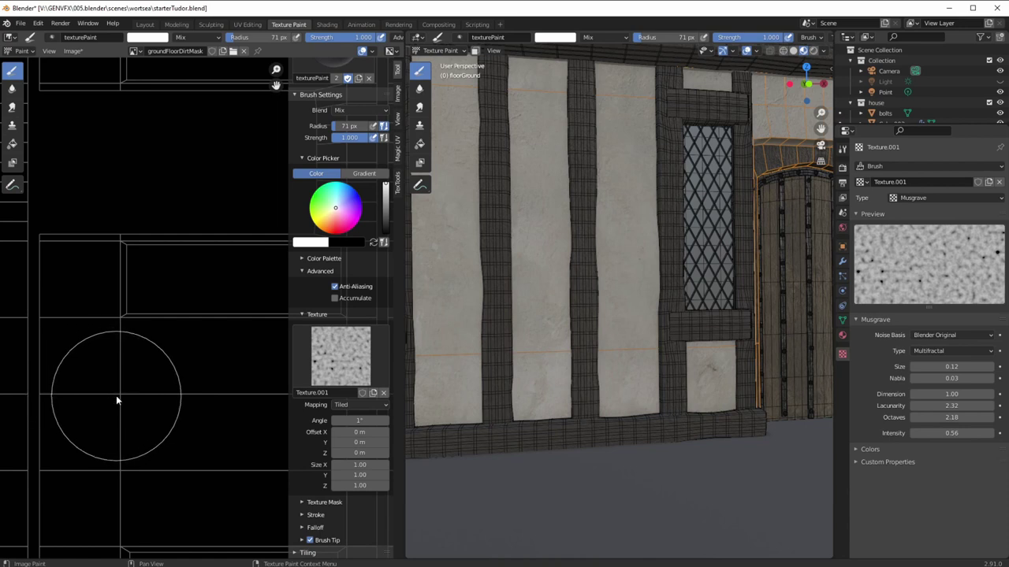
left_click(347, 406)
left_click(351, 454)
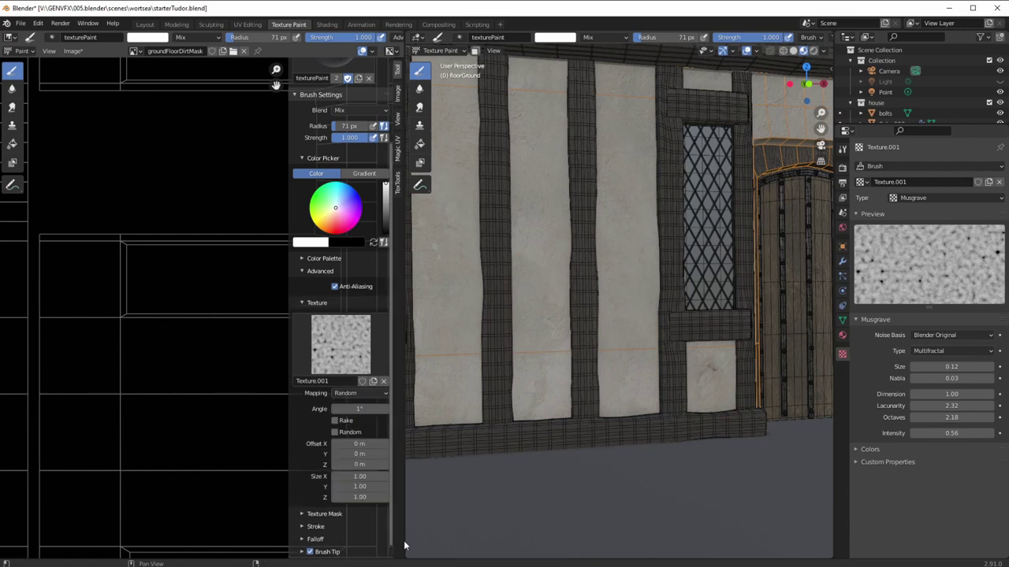
Try two strokes with the randomly mapped texture in the mask image, and undo them
mouse_move(115, 450)
left_mouse_down()
mouse_move(118, 414)
mouse_move(93, 390)
mouse_move(135, 373)
mouse_move(181, 394)
mouse_move(175, 475)
left_mouse_up()
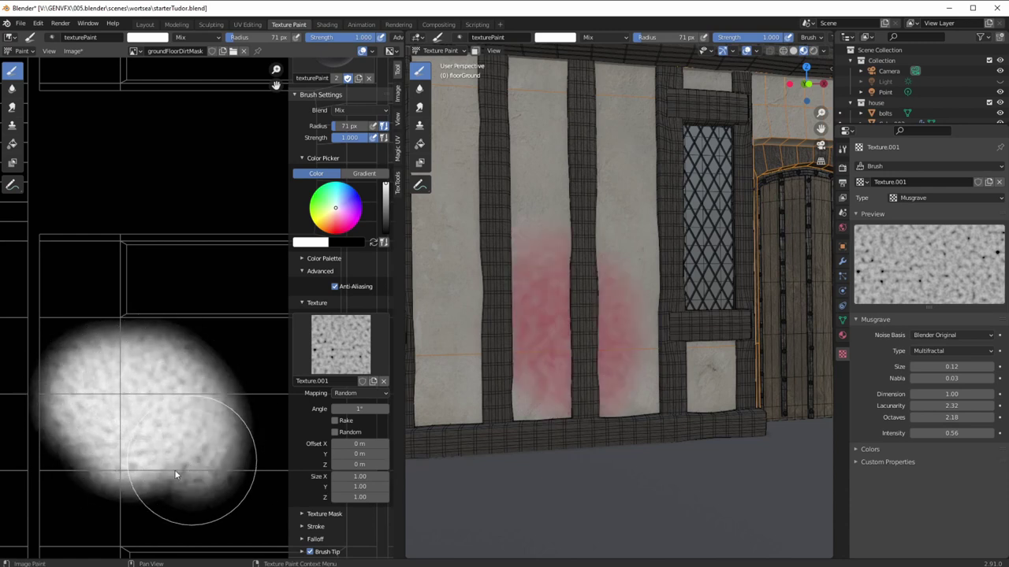
mouse_move(157, 469)
middle_mouse_down("ctrl")
mouse_move(141, 461)
mouse_move(131, 484)
middle_mouse_up("ctrl")
left_click_drag(130, 410, 132, 405)
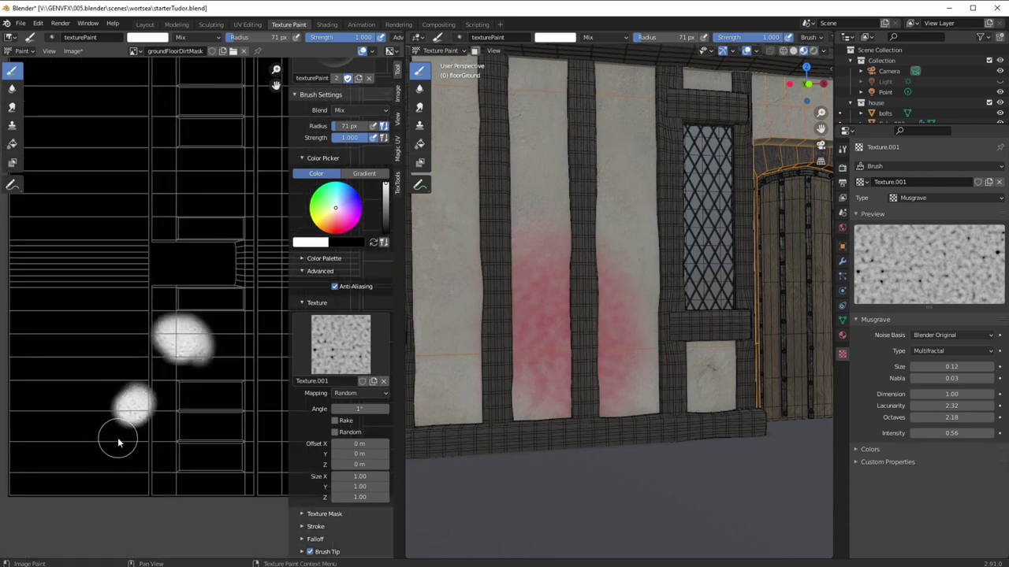
key("ctrl+z")
key("ctrl+z")
Paint dirt along the bottom edge and lower corners of the second tall plaster panel left of the small window
scroll(499, 407, "up", 2)
middle_click_drag(499, 406, 550, 418)
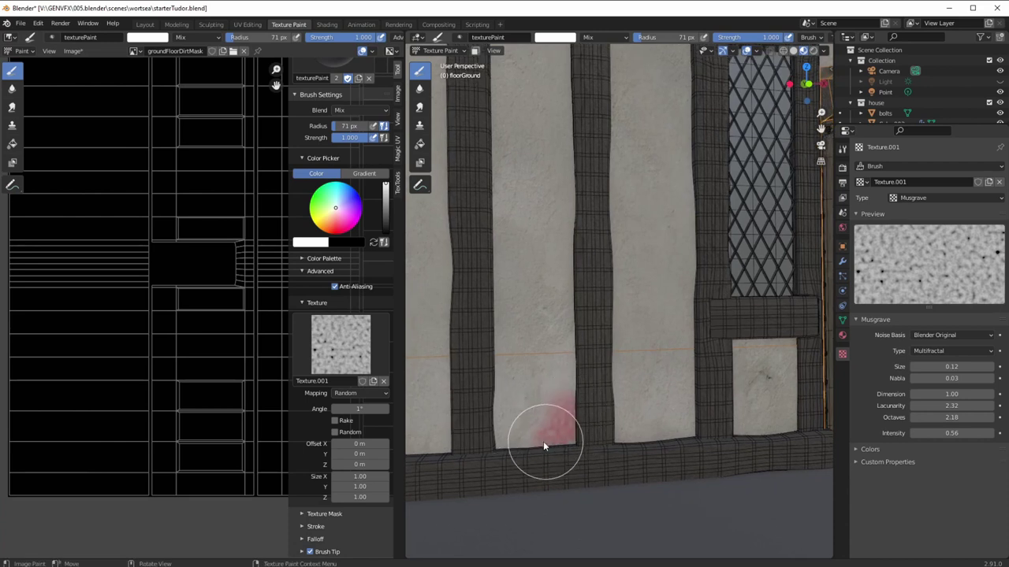
left_click_drag(497, 439, 530, 404)
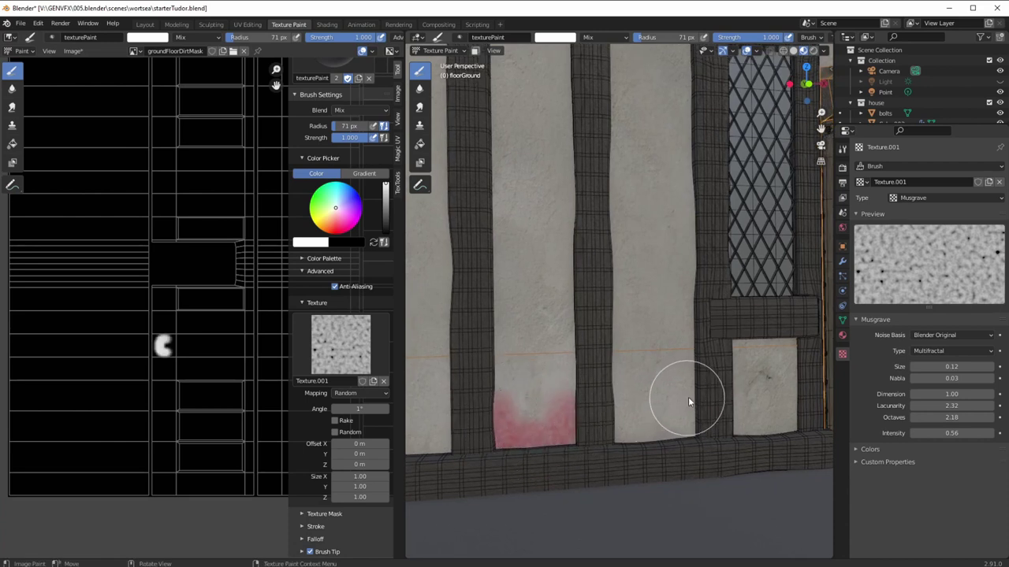
Paint dirt along the bottom of the neighbouring tall panel and around the edges of the small panel under the window
middle_click_drag(578, 423, 544, 398)
scroll(561, 393, "up", 2)
middle_click_drag(739, 425, 541, 362, "shift")
left_click_drag(602, 405, 616, 268)
left_click_drag(527, 262, 505, 389)
middle_click_drag(545, 398, 548, 481)
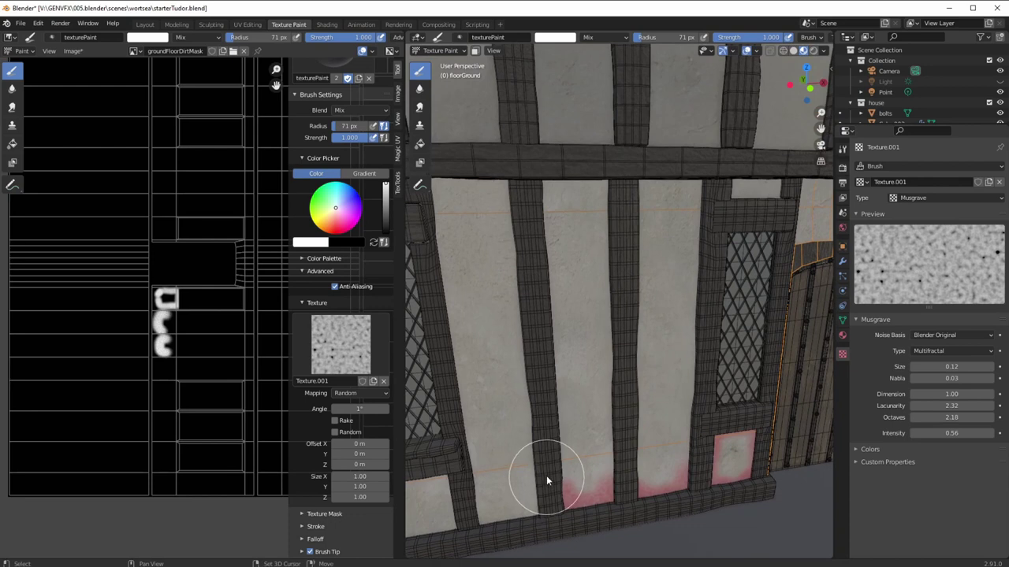
Change the Mix node's Color2 in the walls material from bright to dark red
left_click(317, 25)
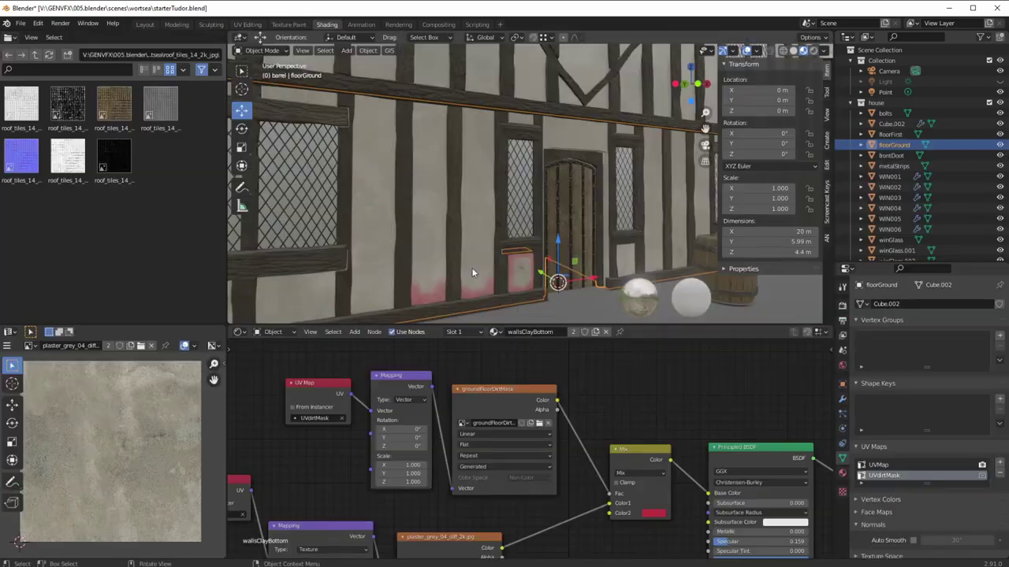
scroll(516, 379, "up", 4)
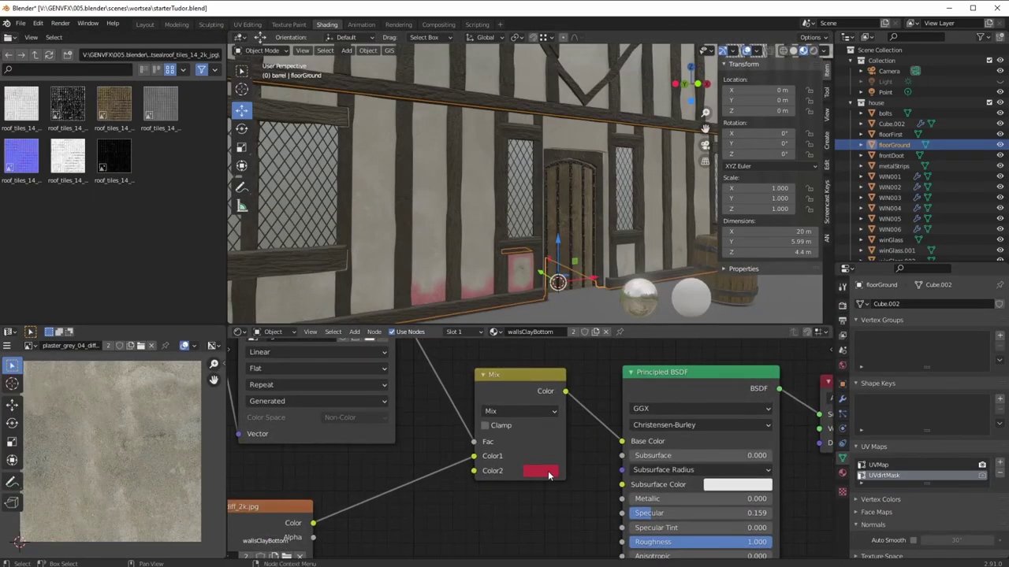
left_click(549, 473)
left_click_drag(579, 363, 574, 375)
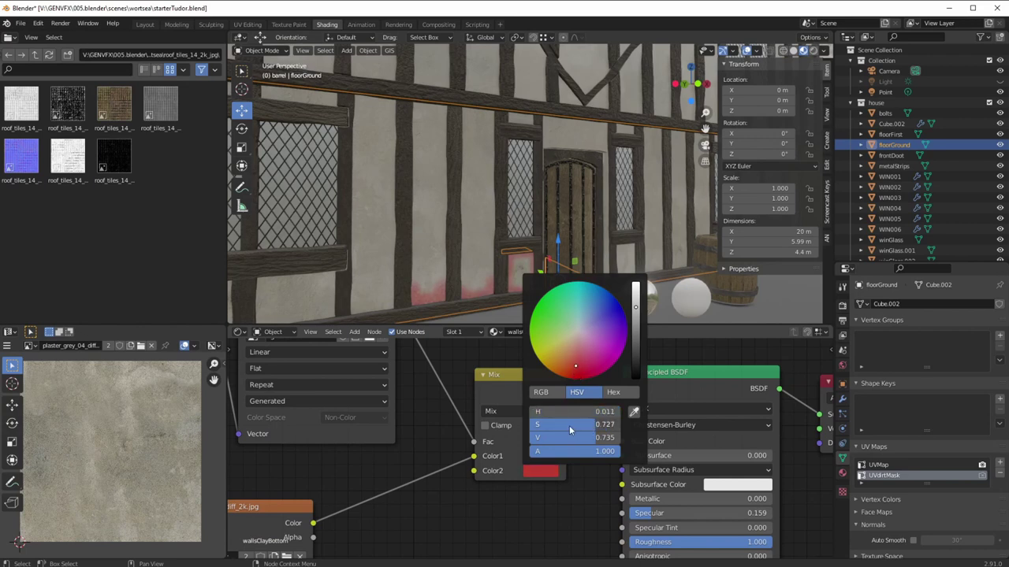
left_click_drag(580, 438, 540, 444)
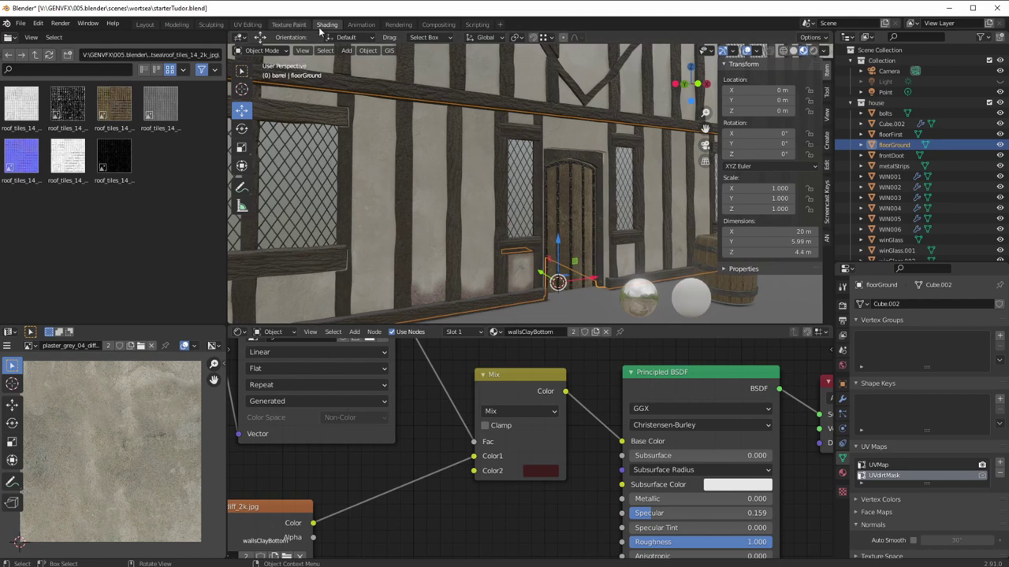
Return to texture painting and paint dirt on the bottom and upper edges of the tall panel beside the large window
left_click(289, 24)
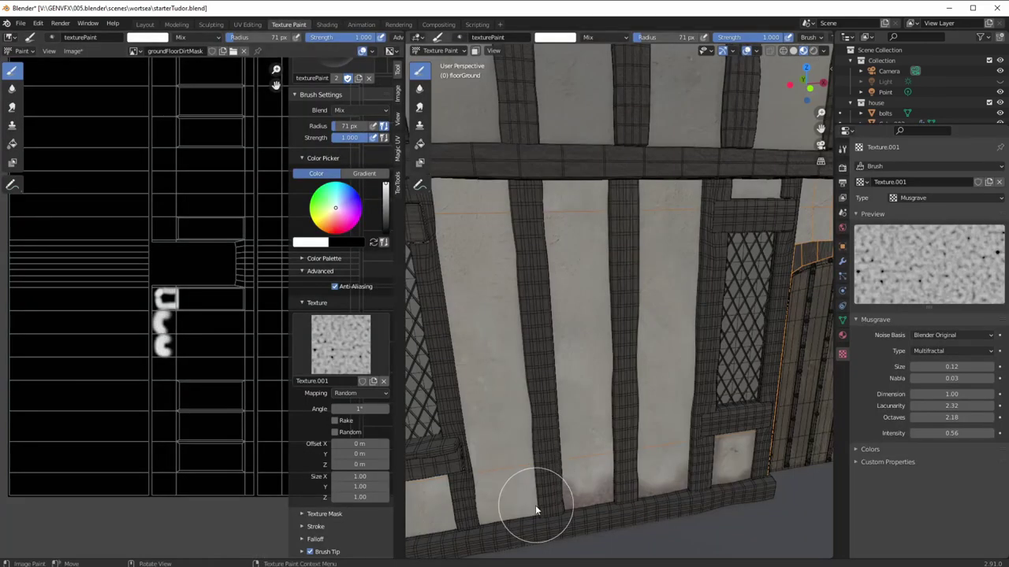
left_click(472, 496)
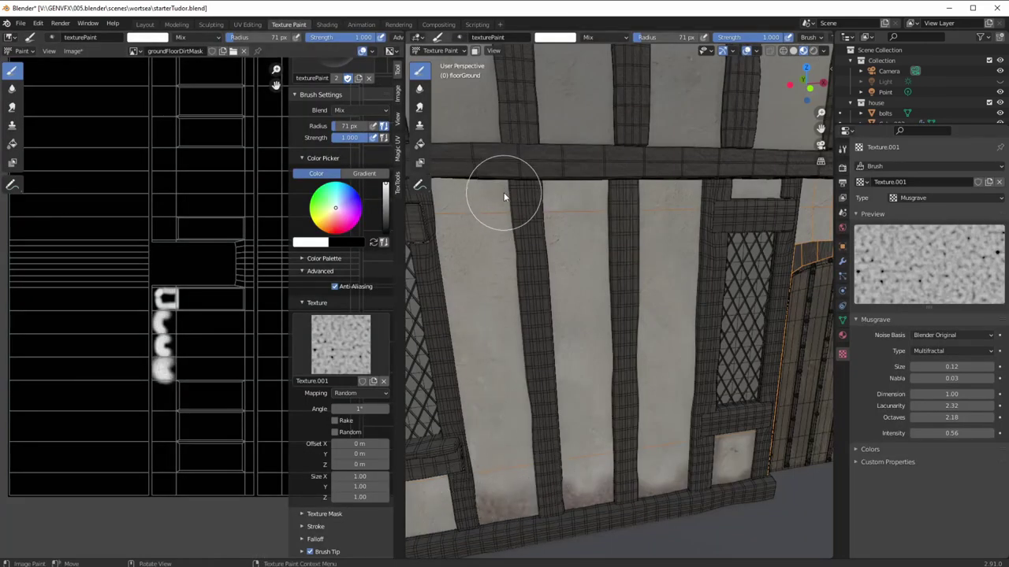
mouse_move(487, 269)
middle_mouse_down()
mouse_move(476, 256)
mouse_move(515, 273)
mouse_move(551, 344)
mouse_move(560, 275)
mouse_move(580, 249)
middle_mouse_up()
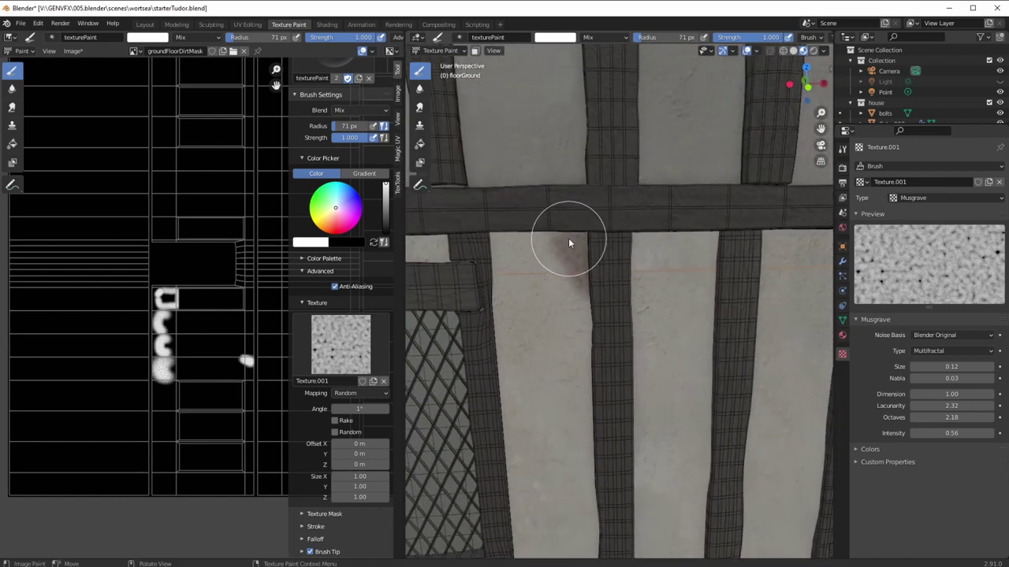
left_click_drag(485, 313, 483, 373)
mouse_move(483, 373)
middle_mouse_down()
mouse_move(483, 340)
mouse_move(518, 258)
middle_mouse_up()
Paint dirt along the narrow plaster strips above the large window
mouse_move(518, 259)
left_mouse_down()
mouse_move(550, 270)
mouse_move(486, 267)
left_mouse_up()
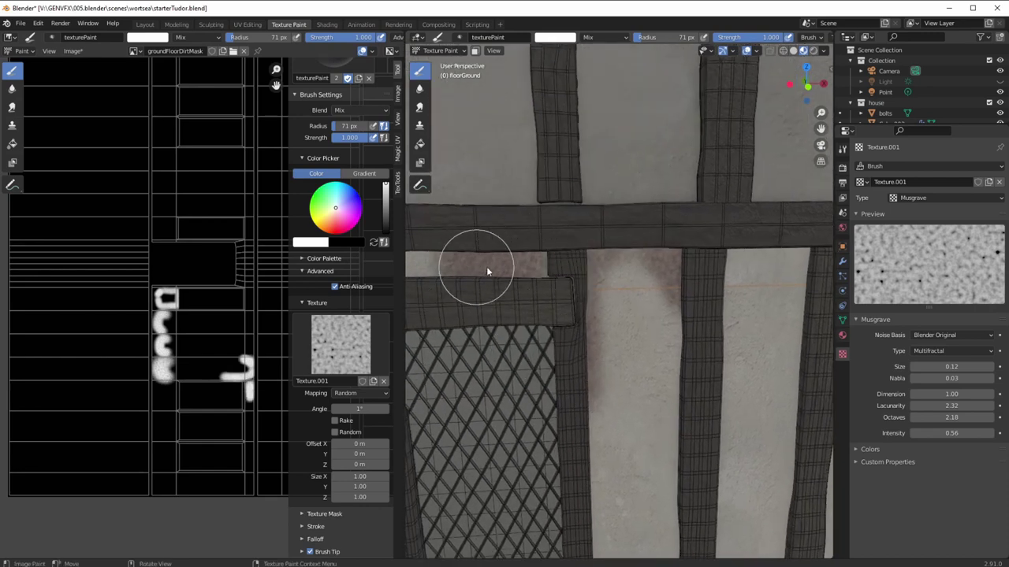
middle_click_drag(486, 267, 571, 279)
middle_click_drag(600, 340, 603, 315)
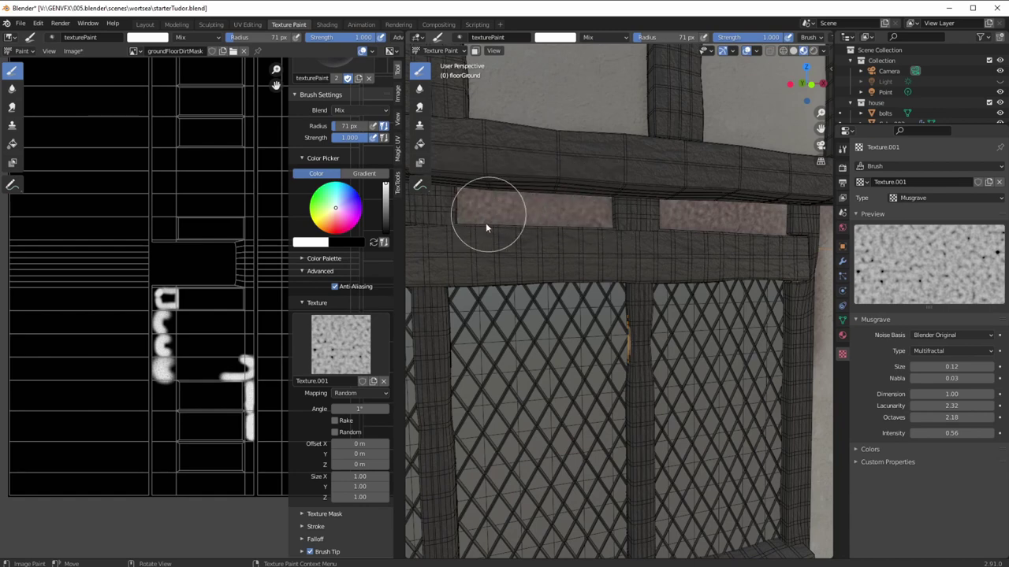
middle_click_drag(485, 227, 517, 329)
mouse_move(525, 284)
middle_mouse_down()
mouse_move(555, 360)
mouse_move(576, 338)
middle_mouse_up()
left_click_drag(576, 338, 501, 339)
mouse_move(496, 350)
middle_mouse_down()
mouse_move(540, 301)
mouse_move(524, 310)
mouse_move(560, 323)
mouse_move(512, 316)
middle_mouse_up()
Switch to the TexDraw brush and sample black as its color from the mask image
scroll(370, 149, "up", 4)
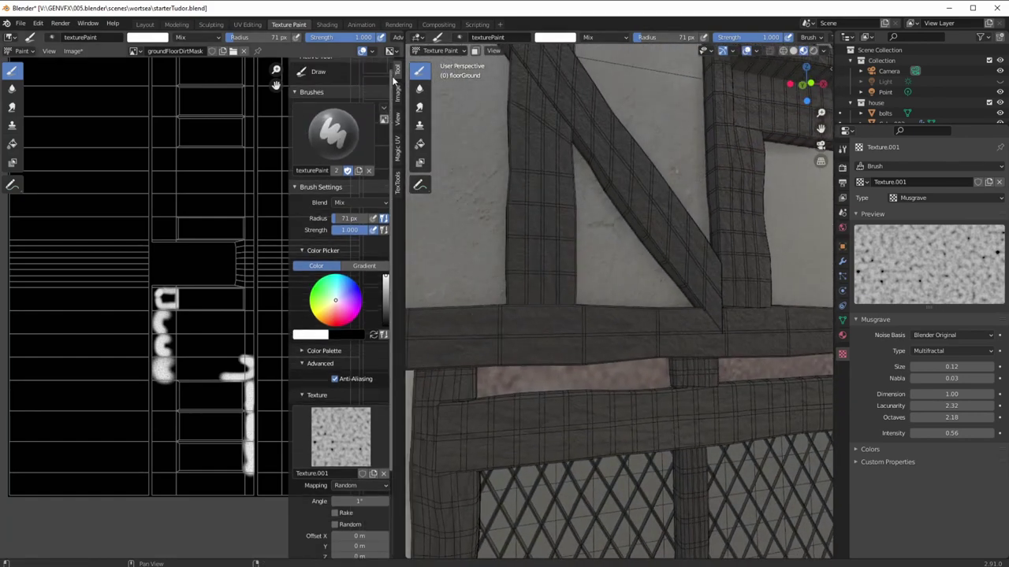
left_click(316, 199)
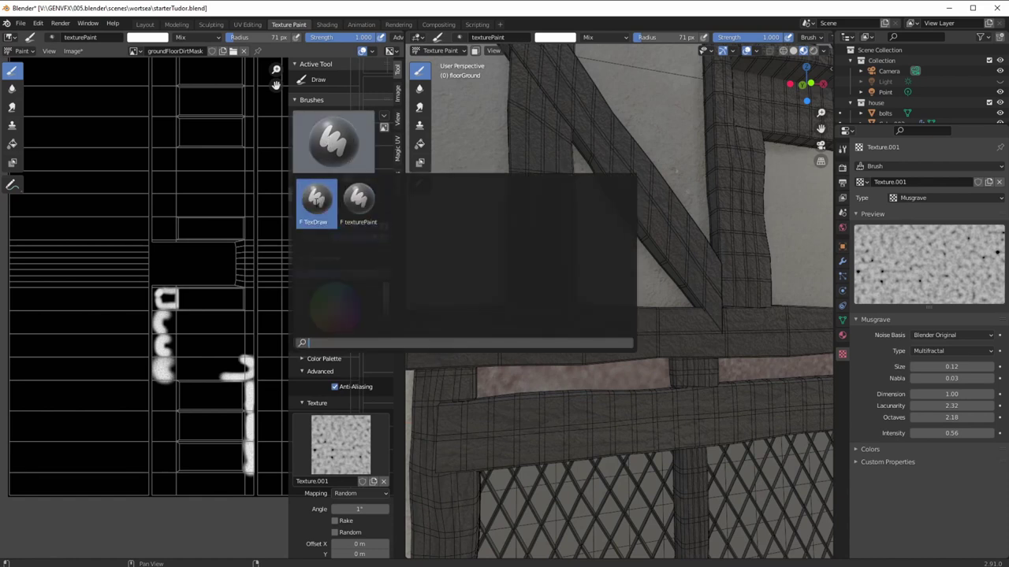
left_click(316, 201)
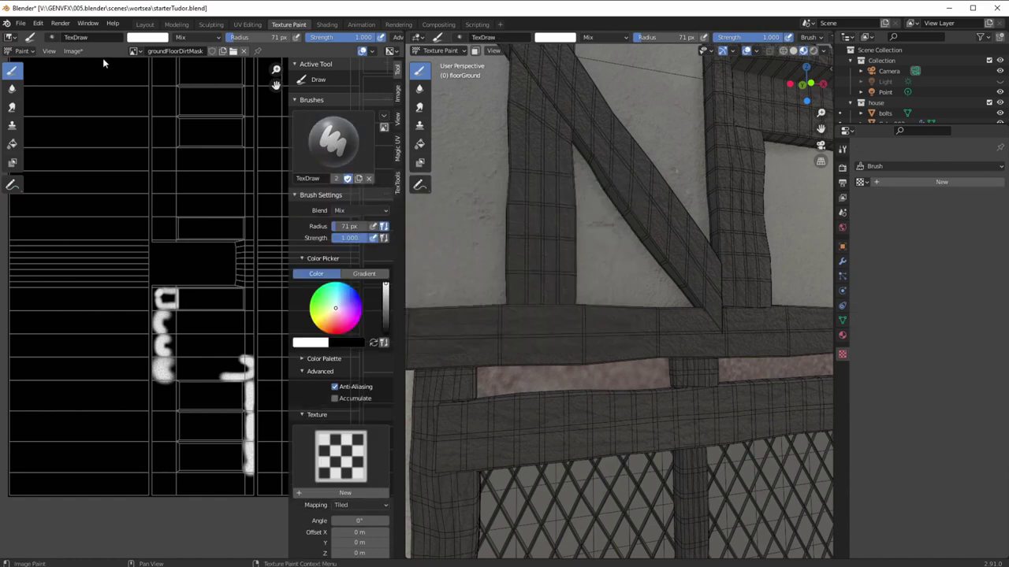
left_click(153, 38)
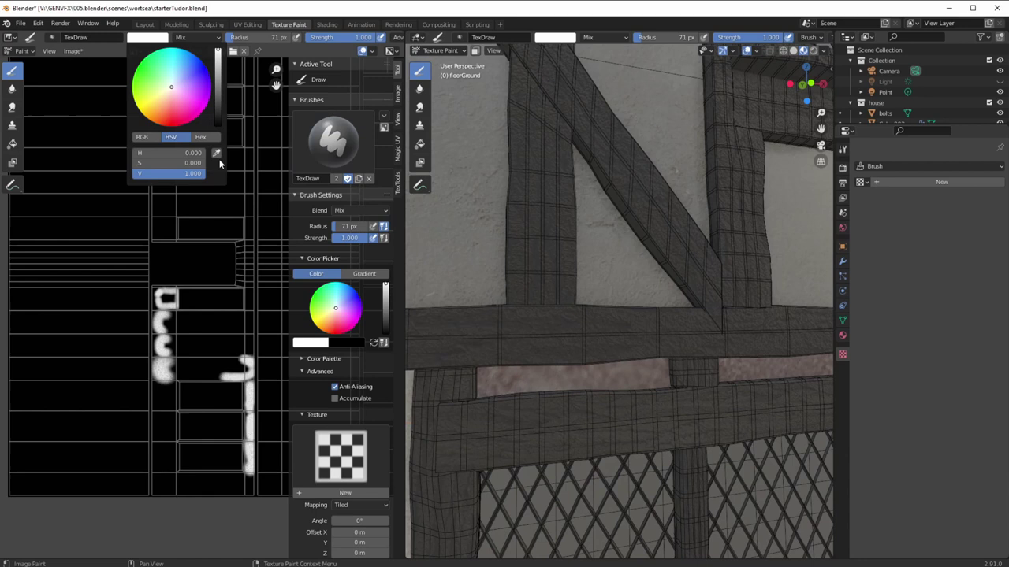
left_click(216, 153)
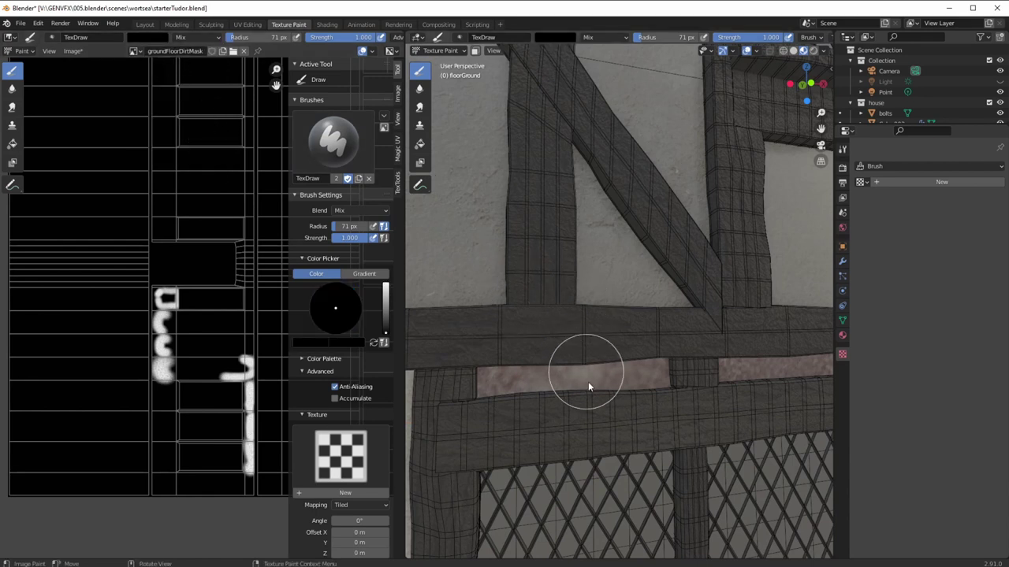
Alternate between the texturePaint brush and the black TexDraw brush to thin out the dirt on the strips above the large window
left_click(323, 154)
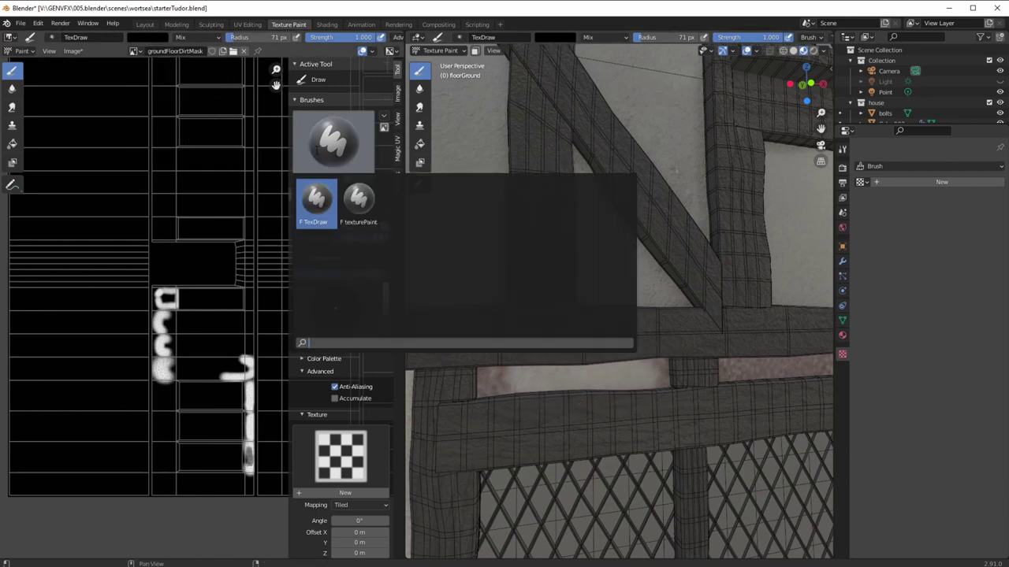
left_click(356, 198)
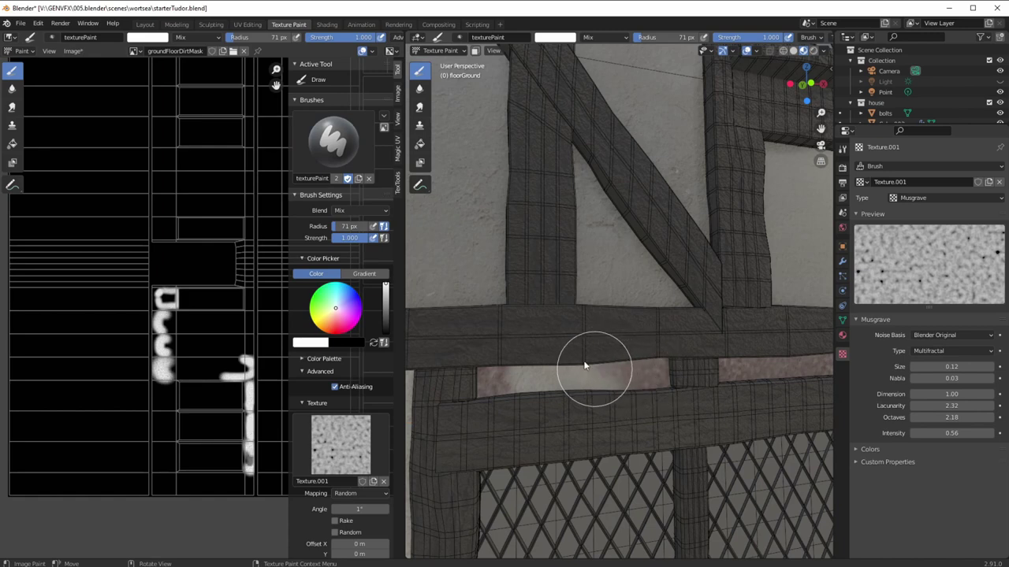
left_click(333, 140)
left_click(300, 207)
middle_click_drag(639, 372, 517, 353)
mouse_move(581, 329)
left_mouse_down()
mouse_move(520, 329)
mouse_move(495, 342)
left_mouse_up()
Paint textured dirt on the corner panel beside the large window and along the top of a small panel beneath it
mouse_move(495, 342)
middle_mouse_down()
mouse_move(527, 361)
mouse_move(526, 315)
mouse_move(516, 348)
mouse_move(620, 393)
mouse_move(523, 191)
middle_mouse_up()
left_click(333, 140)
left_click(358, 200)
left_click_drag(524, 191, 466, 359)
mouse_move(467, 359)
middle_mouse_down()
mouse_move(502, 439)
mouse_move(530, 386)
middle_mouse_up()
left_click_drag(465, 442, 453, 425)
mouse_move(568, 323)
middle_mouse_down()
mouse_move(513, 331)
mouse_move(597, 272)
middle_mouse_up()
mouse_move(569, 262)
left_mouse_down()
mouse_move(540, 275)
mouse_move(477, 259)
left_mouse_up()
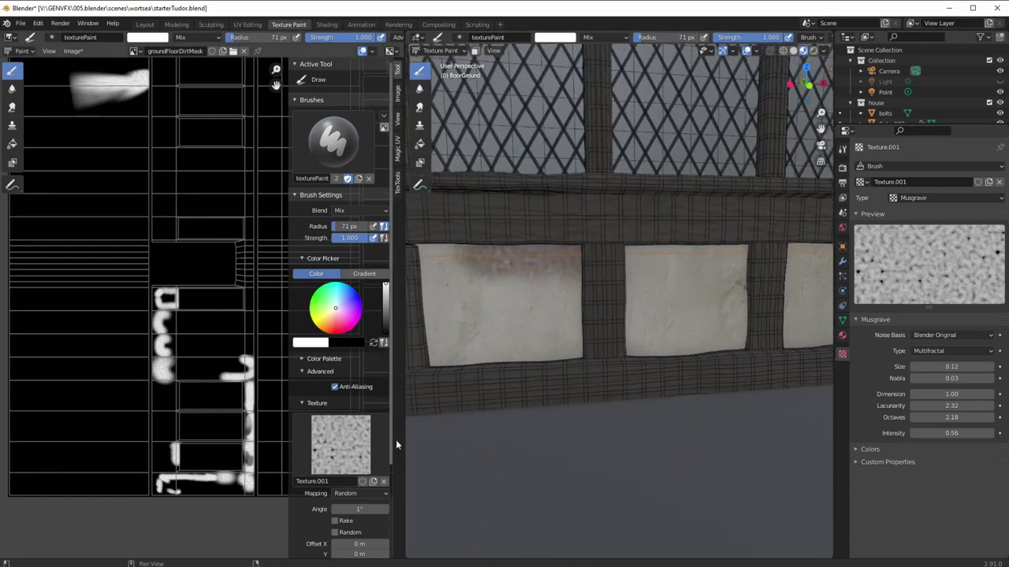
Paint dirt across the small panels under the large window, setting the brush texture's Size Y to 0.05
scroll(396, 446, "down", 4)
key("BackSpace")
mouse_move(471, 309)
left_mouse_down()
mouse_move(447, 244)
mouse_move(562, 299)
left_mouse_up()
mouse_move(635, 307)
left_mouse_down()
mouse_move(710, 224)
mouse_move(734, 301)
left_mouse_up()
mouse_move(734, 298)
middle_mouse_down()
mouse_move(677, 282)
mouse_move(667, 296)
middle_mouse_up()
left_click_drag(341, 491, 328, 491)
mouse_move(682, 233)
left_mouse_down()
mouse_move(679, 287)
mouse_move(726, 273)
left_mouse_up()
Paint a short dirt stroke across the top of the tall plaster panel left of the small window
scroll(720, 263, "up", 1)
middle_click_drag(718, 263, 523, 252, "shift")
middle_click_drag(442, 338, 522, 331, "shift")
scroll(563, 394, "down", 4)
middle_click_drag(527, 394, 570, 392)
scroll(670, 205, "up", 2)
middle_click_drag(670, 205, 596, 326, "shift")
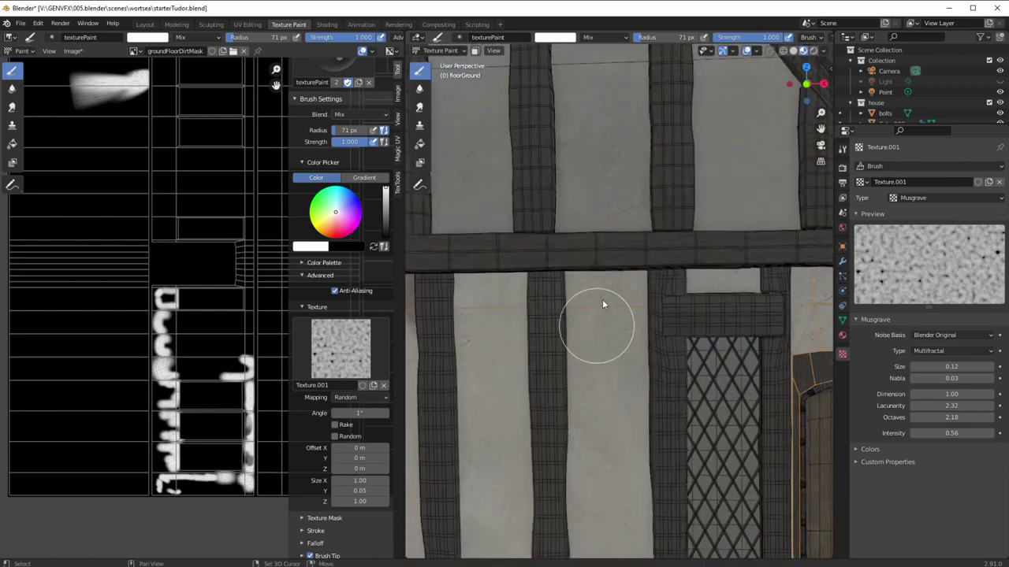
left_click_drag(602, 300, 623, 304)
Lower the brush strength and paint faint dirt streaks on the upper parts of the tall plaster panels
left_click_drag(362, 142, 338, 142)
mouse_move(620, 323)
left_mouse_down()
mouse_move(565, 298)
mouse_move(563, 418)
left_mouse_up()
left_click_drag(517, 294, 519, 382)
mouse_move(512, 288)
left_mouse_down()
mouse_move(478, 298)
mouse_move(455, 372)
left_mouse_up()
left_click_drag(646, 438, 646, 485)
left_click_drag(737, 280, 677, 299)
Paint vertical dirt streaks further down the tall plaster panels
middle_click_drag(662, 378, 631, 225, "shift")
scroll(622, 260, "down", 1)
left_click_drag(591, 300, 588, 394)
left_click_drag(505, 371, 505, 414)
Switch to the black TexDraw brush and paint over part of the dirt on the ground-floor plaster
mouse_move(556, 433)
middle_mouse_down()
mouse_move(619, 423)
mouse_move(694, 339)
middle_mouse_up()
mouse_move(669, 370)
middle_mouse_down("ctrl")
mouse_move(641, 352)
mouse_move(631, 311)
middle_mouse_up("ctrl")
middle_click_drag(599, 339, 753, 266, "shift")
scroll(379, 103, "up", 3)
left_click(333, 140)
left_click(316, 201)
mouse_move(654, 359)
left_mouse_down()
mouse_move(725, 396)
mouse_move(599, 392)
left_mouse_up()
middle_click_drag(597, 392, 499, 293)
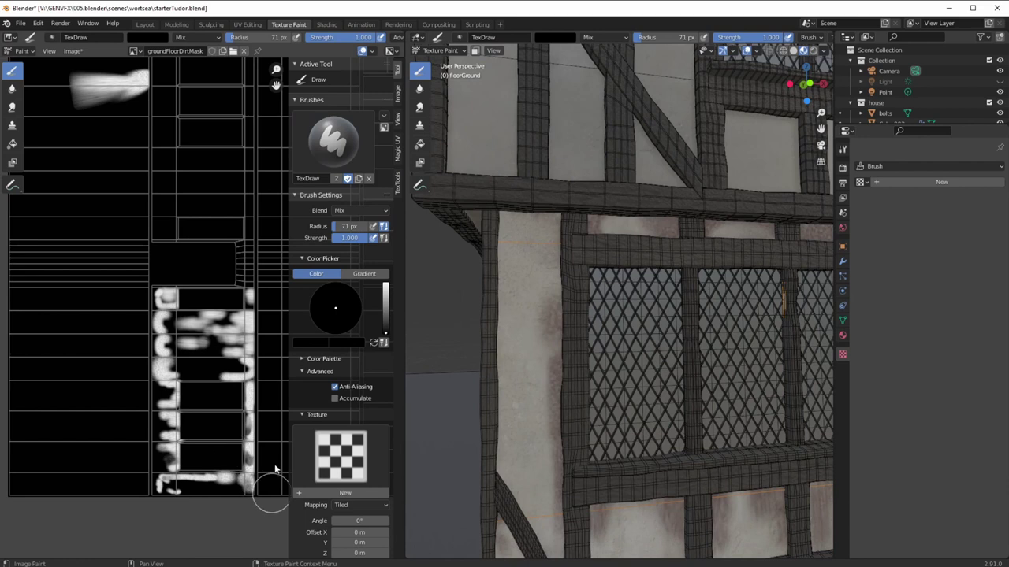
scroll(180, 452, "up", 4)
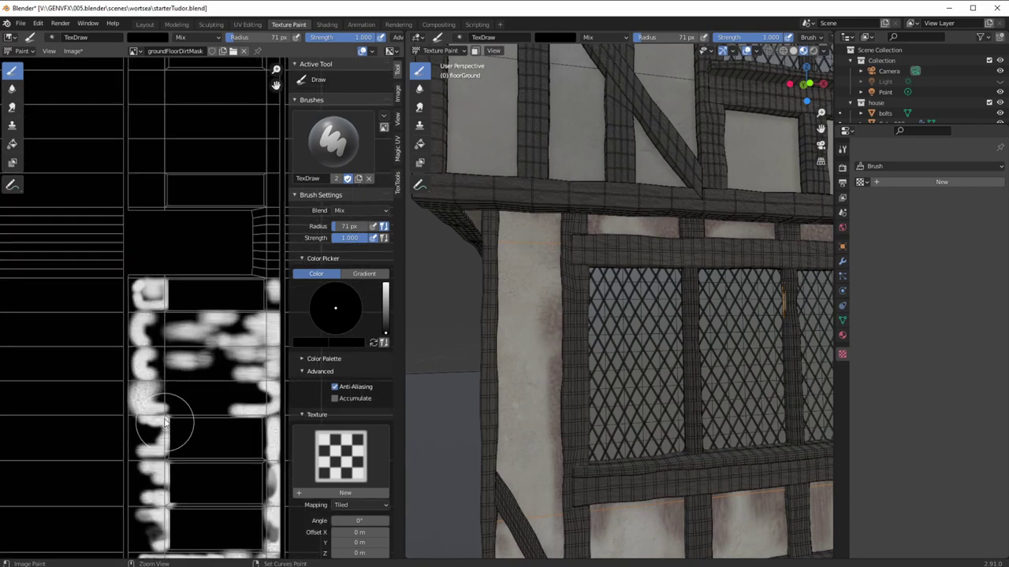
scroll(178, 395, "down", 4)
scroll(169, 449, "up", 1)
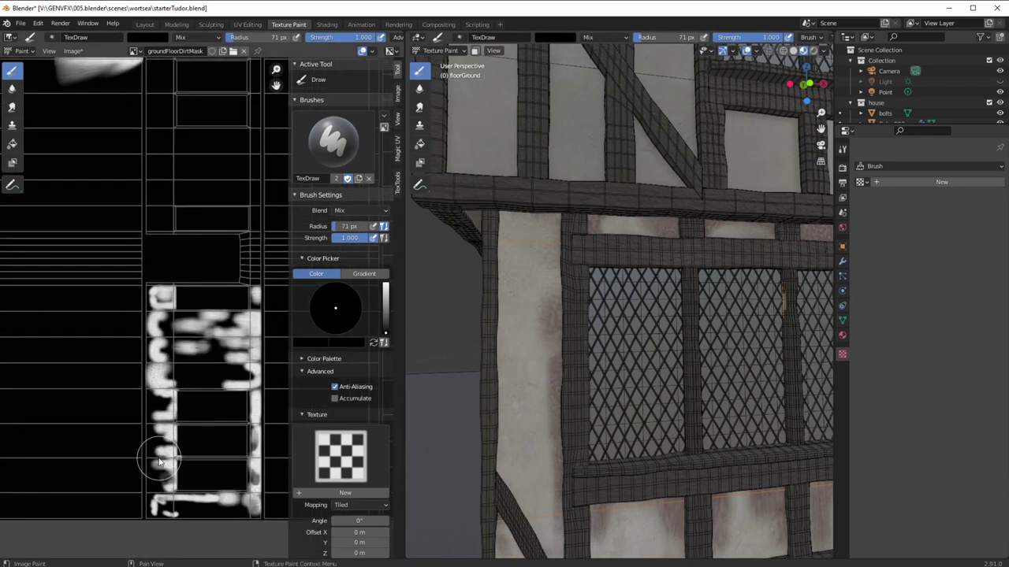
middle_click_drag(689, 399, 601, 383)
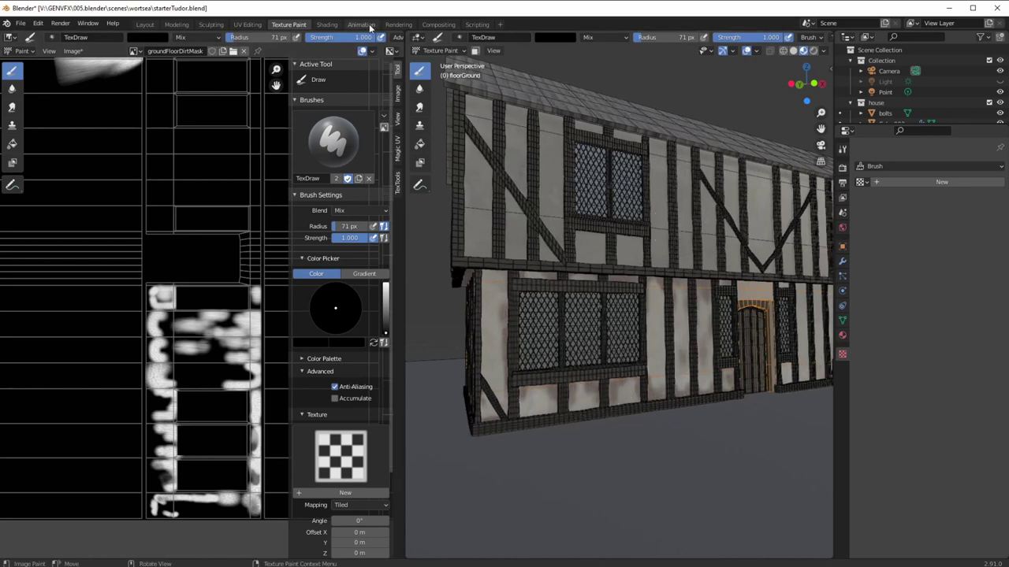
Switch to the Shading workspace and select the ground plane to show its material nodes
left_click(327, 24)
mouse_move(544, 193)
middle_mouse_down()
mouse_move(556, 197)
mouse_move(532, 226)
middle_mouse_up()
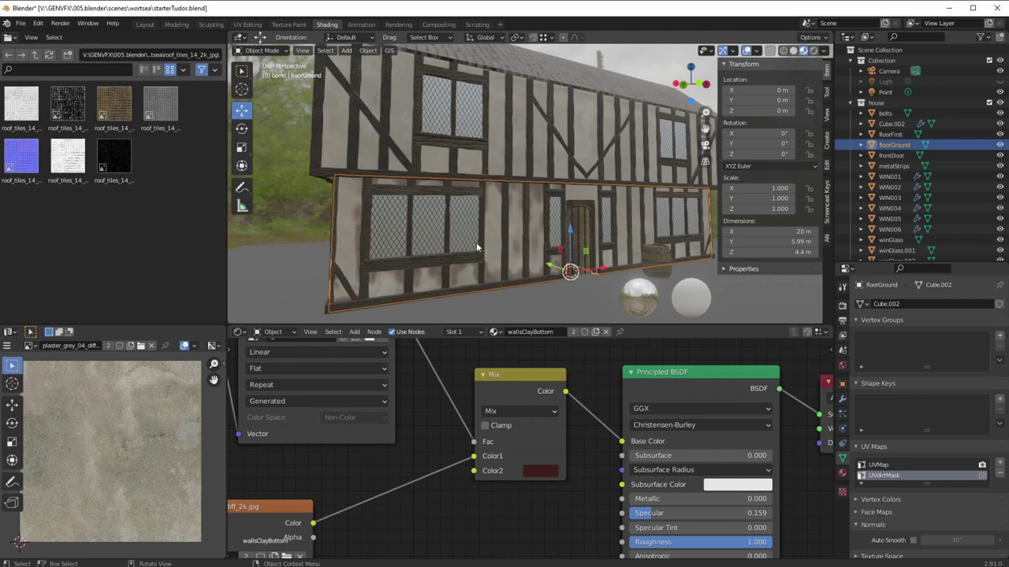
mouse_move(435, 233)
middle_mouse_down()
mouse_move(447, 259)
mouse_move(432, 242)
middle_mouse_up()
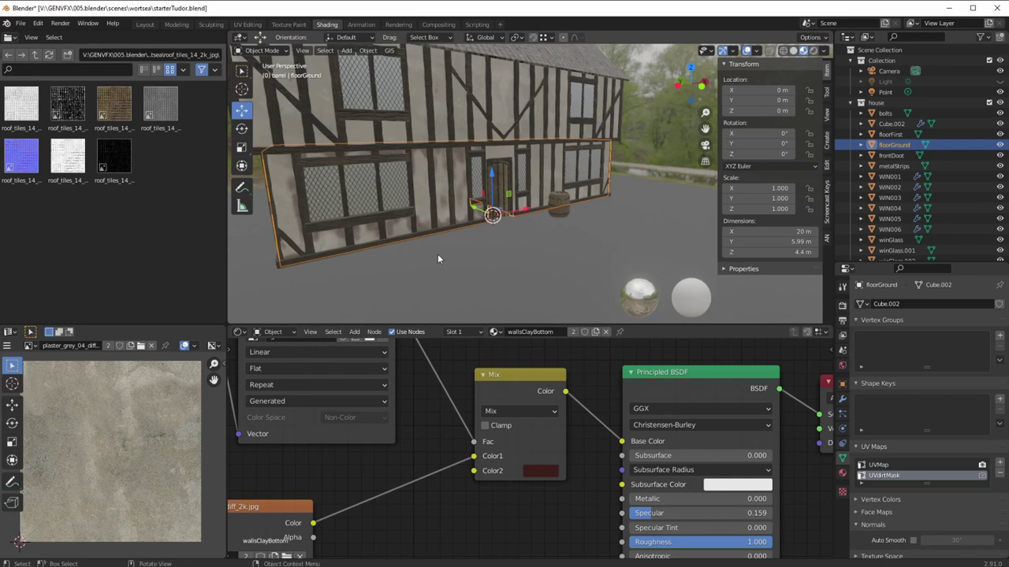
left_click(445, 295)
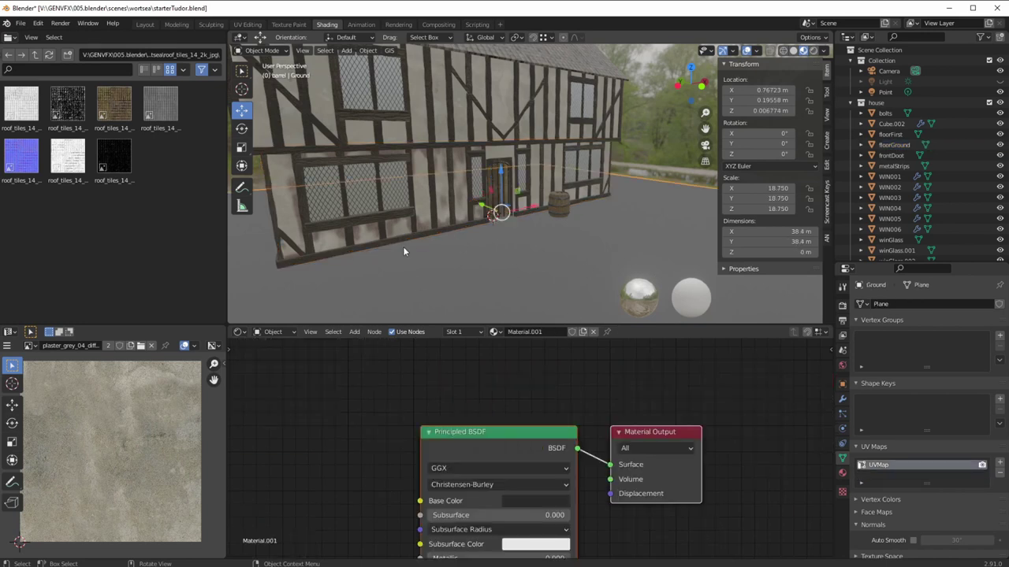
key("Home")
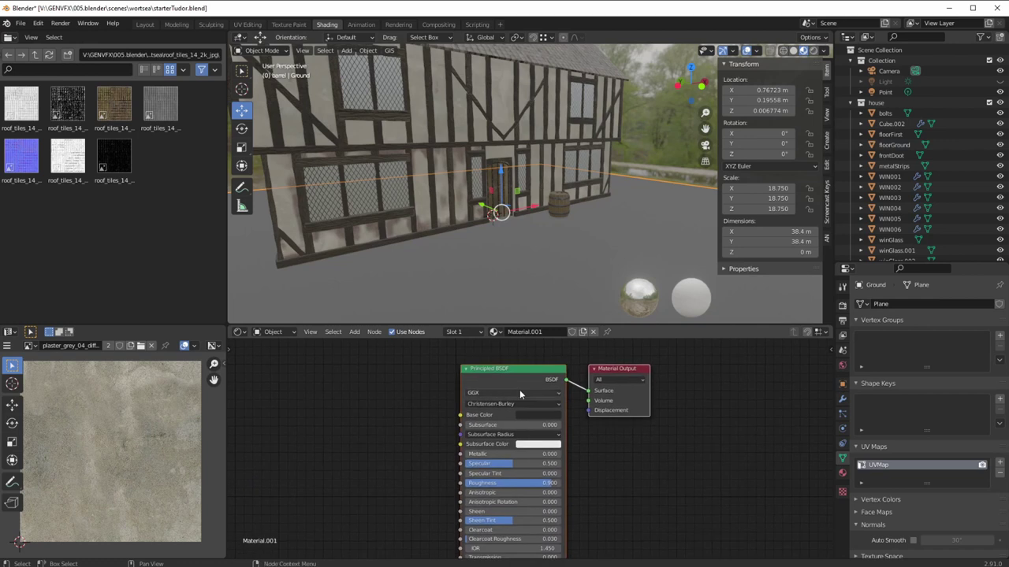
middle_click_drag(495, 380, 611, 401)
scroll(495, 426, "down", 5)
middle_click_drag(495, 426, 475, 390)
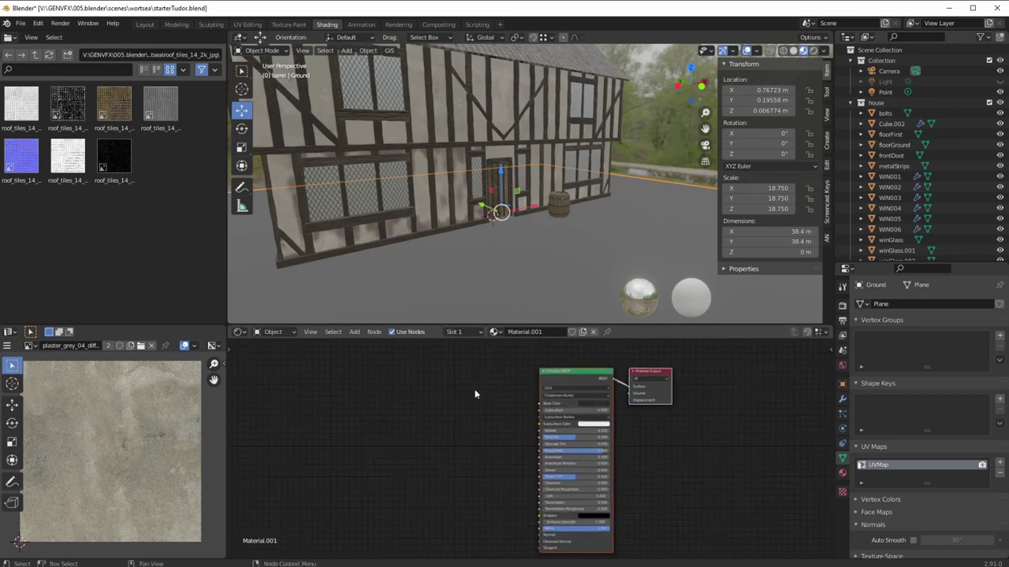
Add the cobblestone floor diffuse texture to the ground material and space out the shader nodes around it
left_click(35, 56)
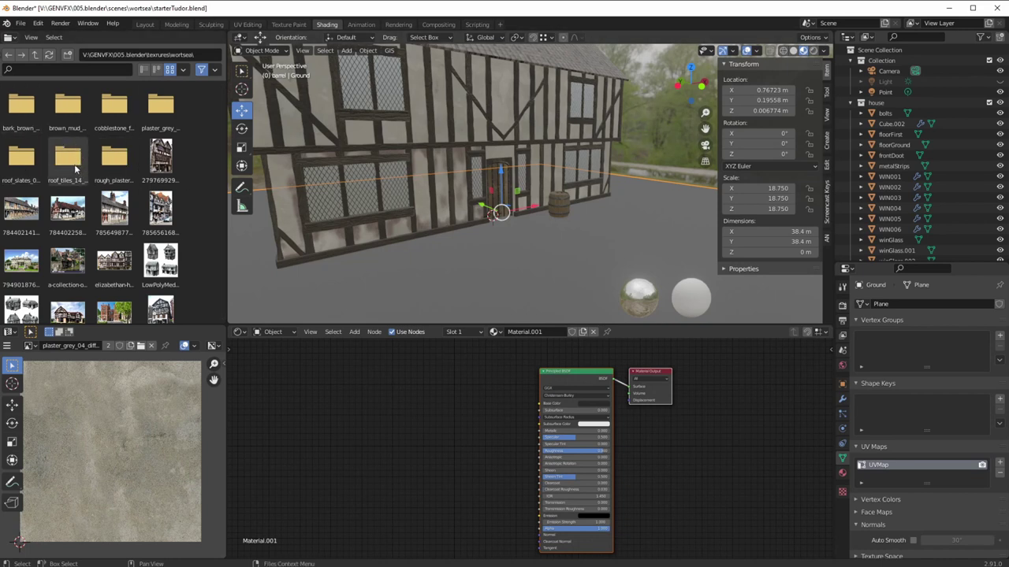
double_click(115, 108)
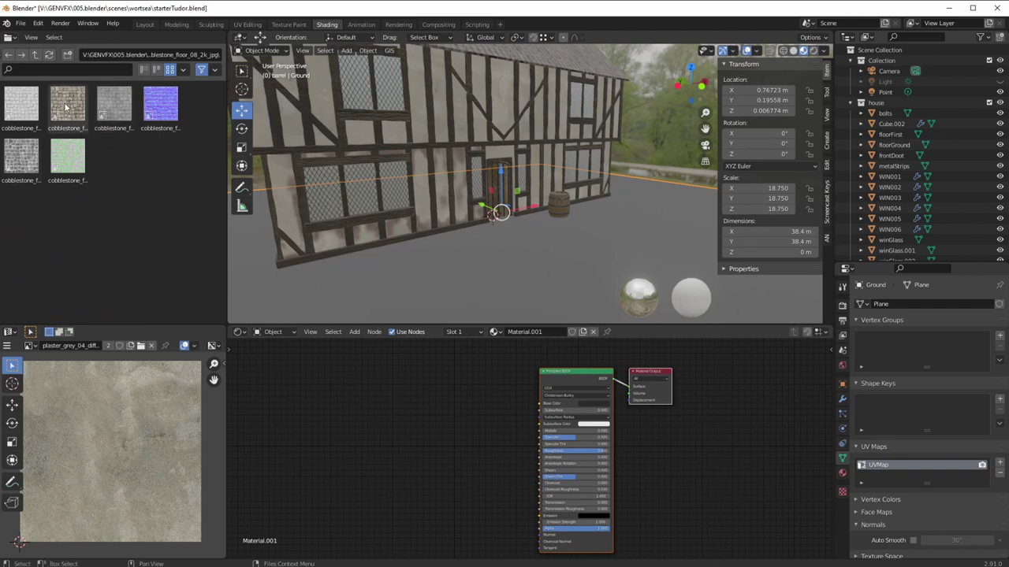
left_click_drag(73, 117, 347, 405)
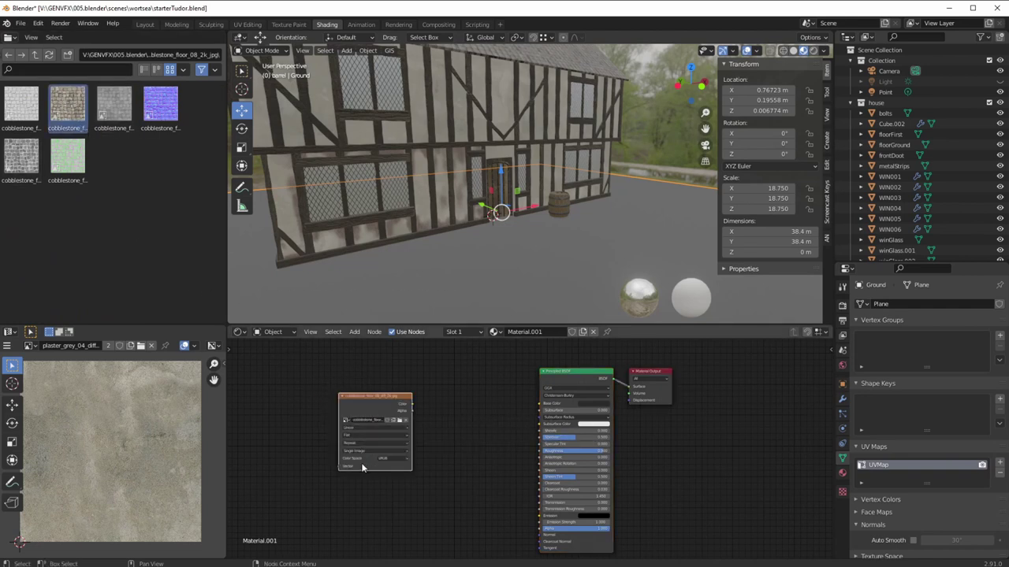
left_click(350, 476)
left_click_drag(656, 372, 732, 388)
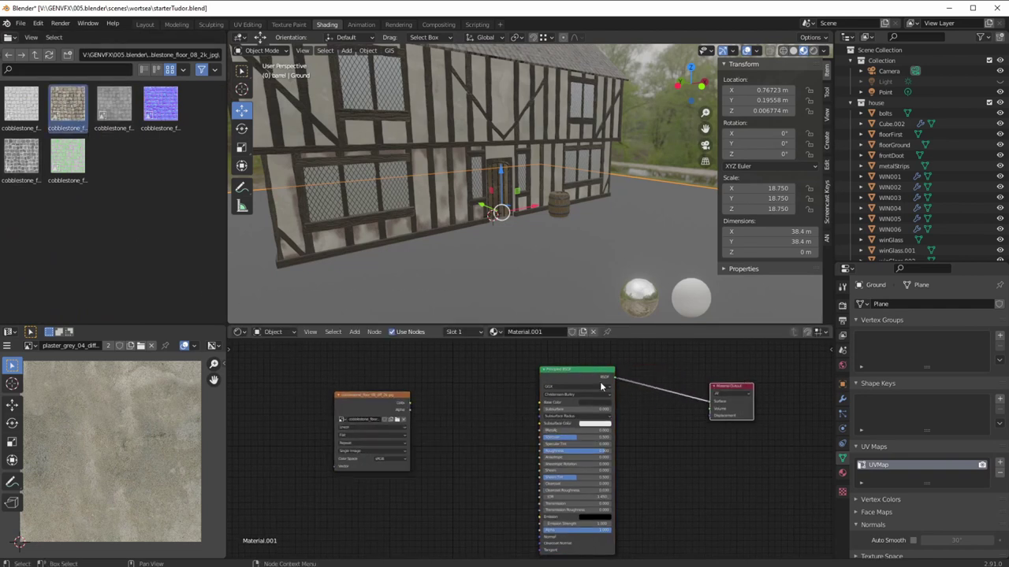
left_click_drag(600, 382, 658, 381)
left_click_drag(378, 401, 406, 400)
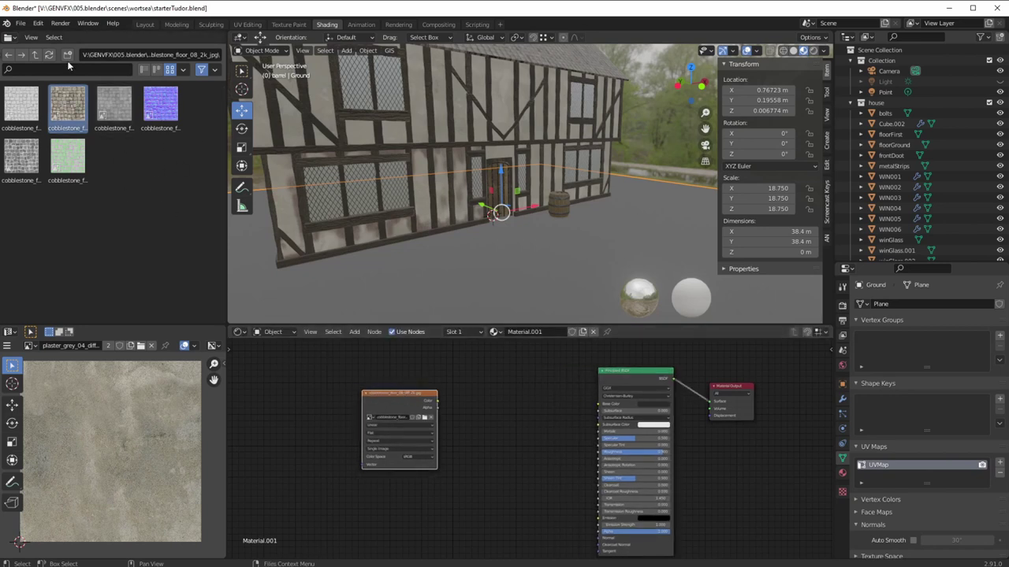
Add the brown mud diffuse texture to the ground material and place it below the cobblestone texture node
left_click(36, 58)
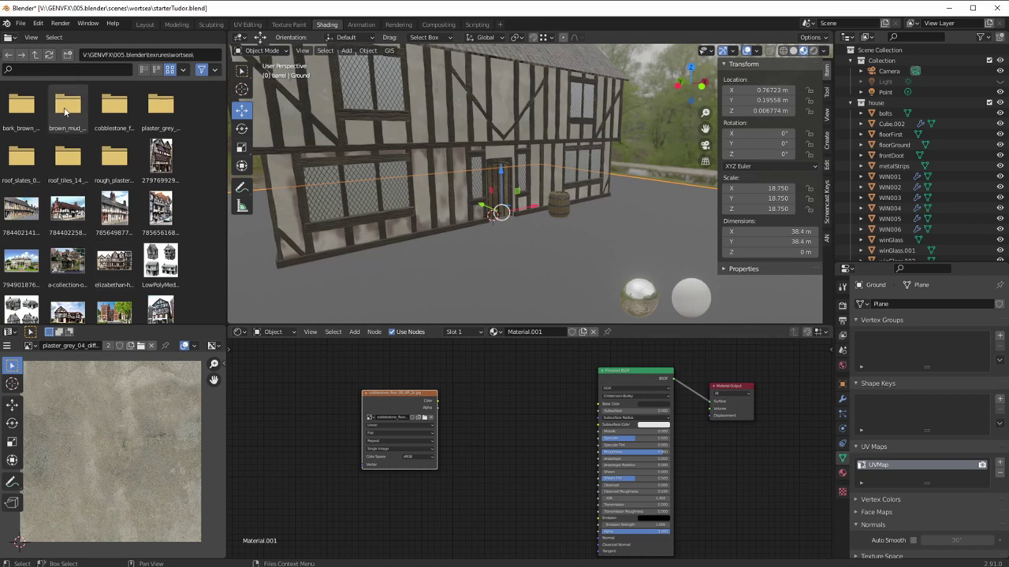
double_click(67, 109)
left_click_drag(114, 103, 315, 465)
scroll(331, 450, "down", 1)
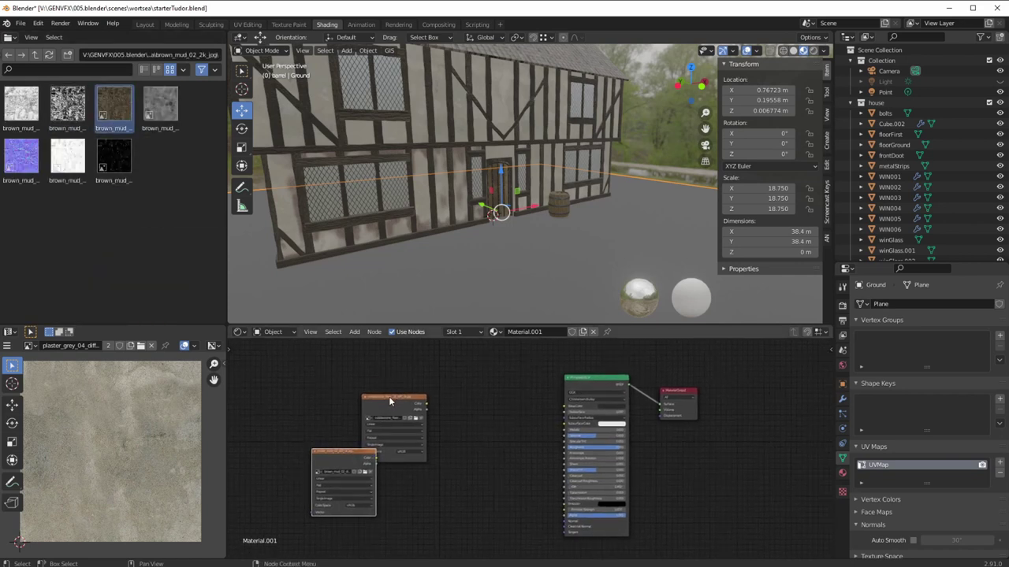
left_click(343, 452)
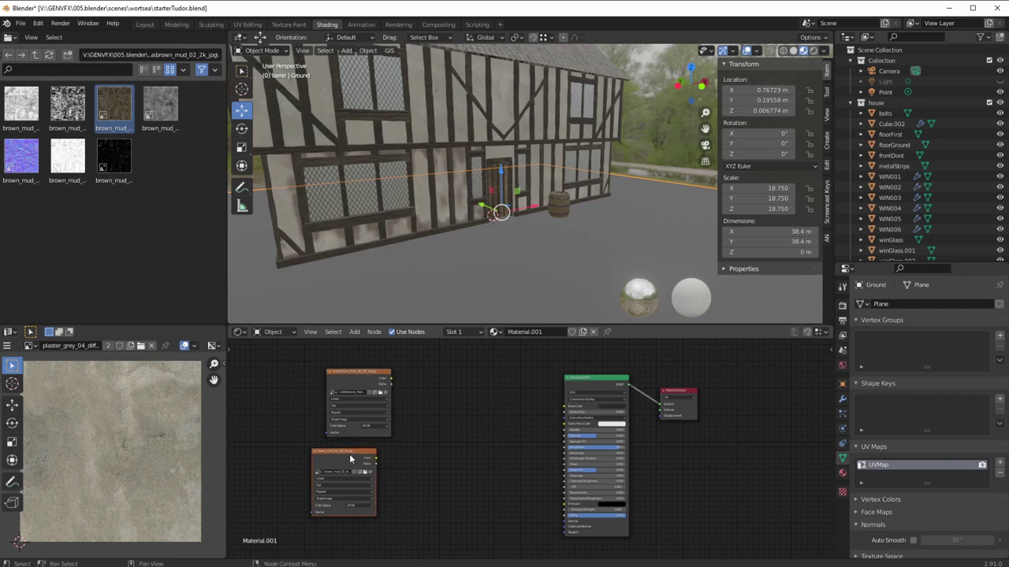
left_click_drag(351, 459, 376, 475)
Add a MixRGB node combining the cobblestone and mud colours and connect it to the ground shader's Base Color
left_click(354, 331)
mouse_move(367, 392)
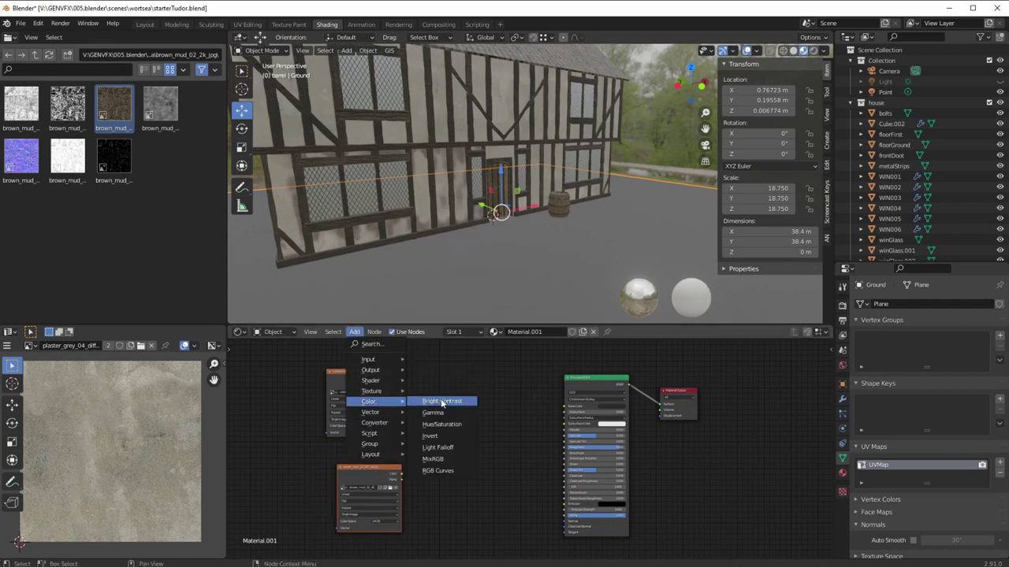
left_click(435, 459)
left_click(482, 425)
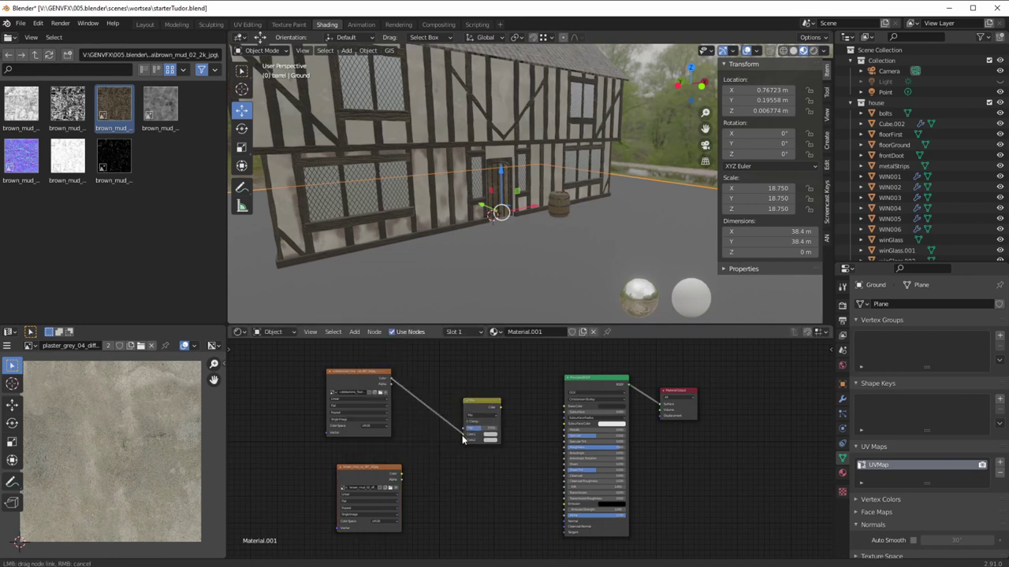
left_click_drag(401, 474, 463, 439)
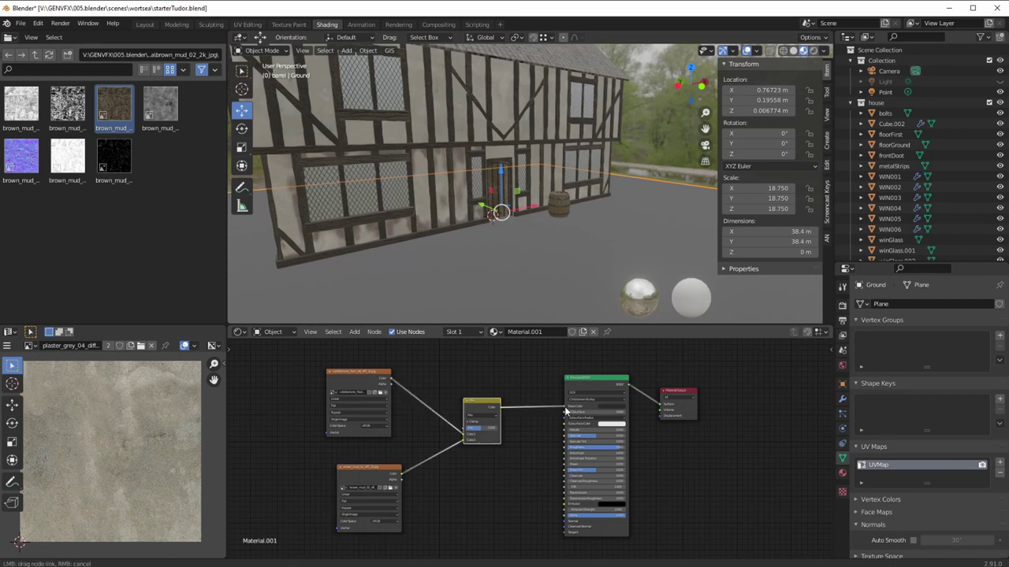
left_click_drag(565, 411, 565, 407)
Set the Mix node's factor to 0.400 and check the cobblestone and mud blend on the ground
scroll(405, 293, "down", 2)
middle_click_drag(405, 293, 386, 303)
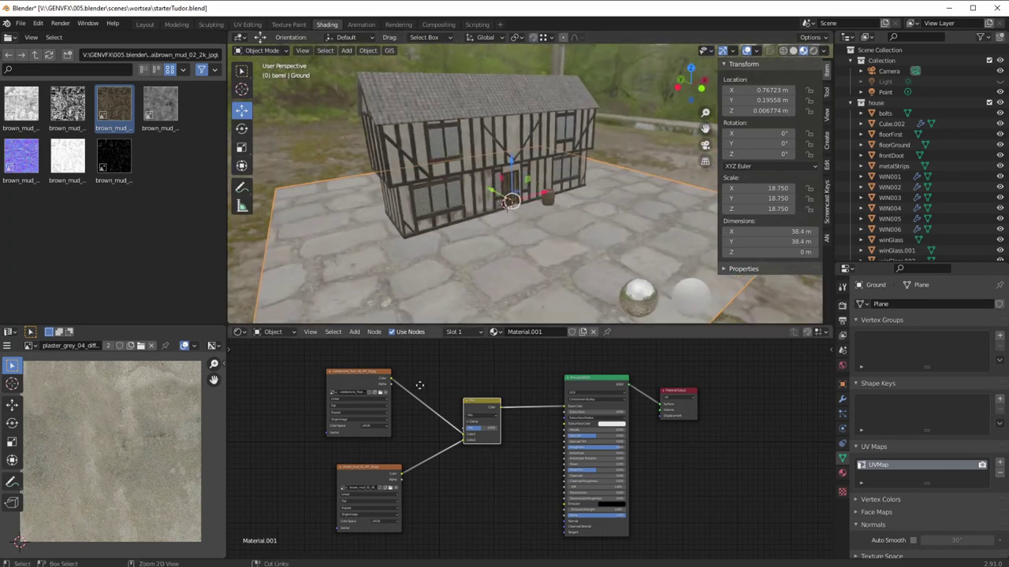
scroll(420, 386, "up", 3)
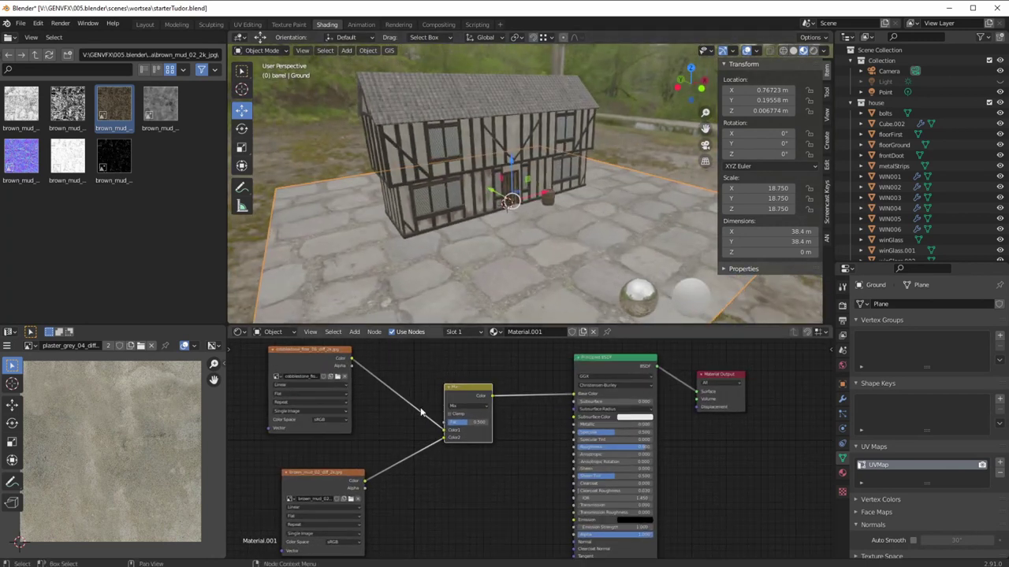
left_click_drag(464, 425, 442, 429)
middle_click_drag(465, 268, 448, 270)
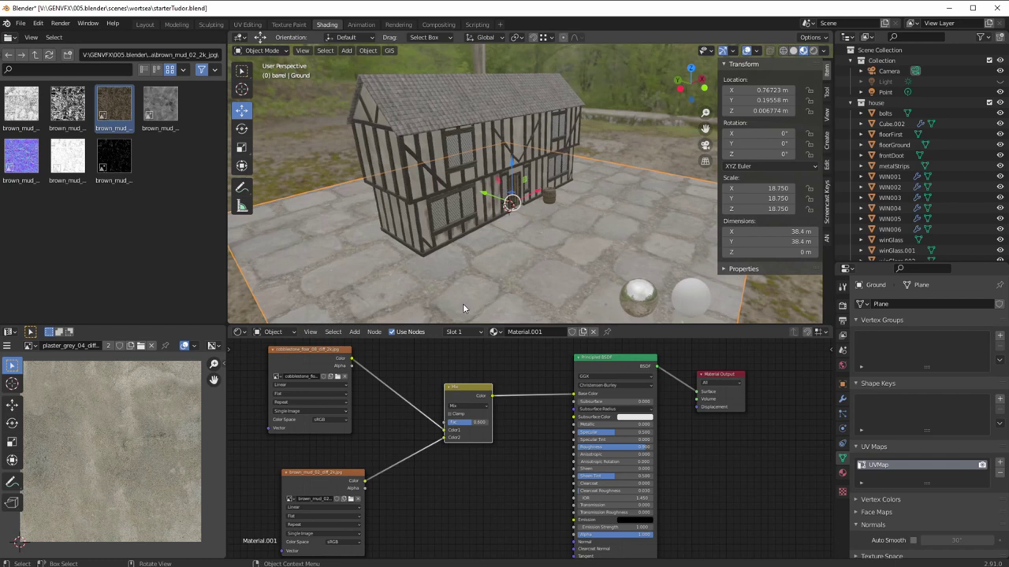
Set the ground material's Specular to 0 and its Roughness to 1.000
left_click_drag(610, 432, 534, 433)
left_click_drag(603, 452, 704, 452)
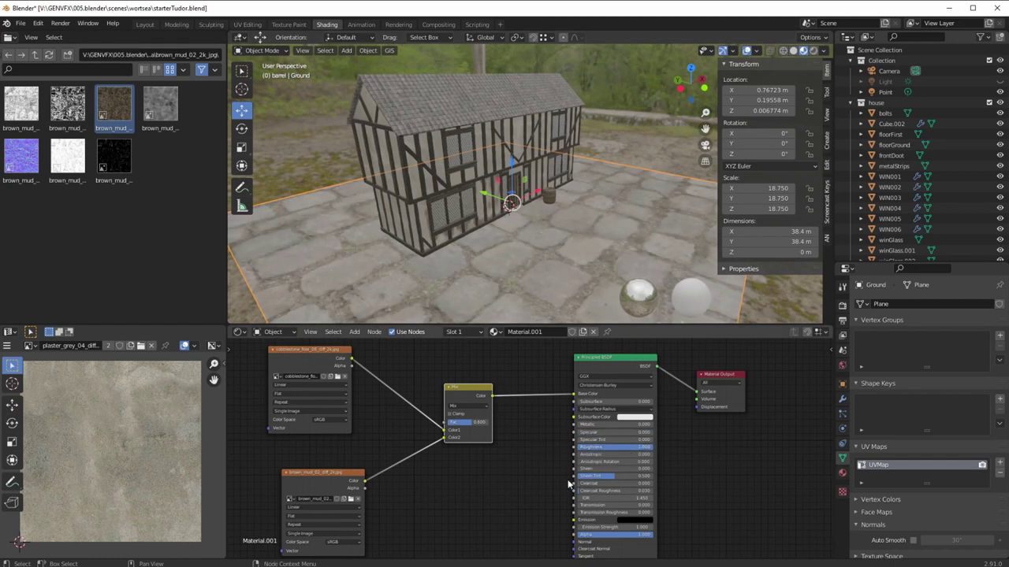
middle_click_drag(419, 271, 402, 299)
scroll(443, 428, "down", 2)
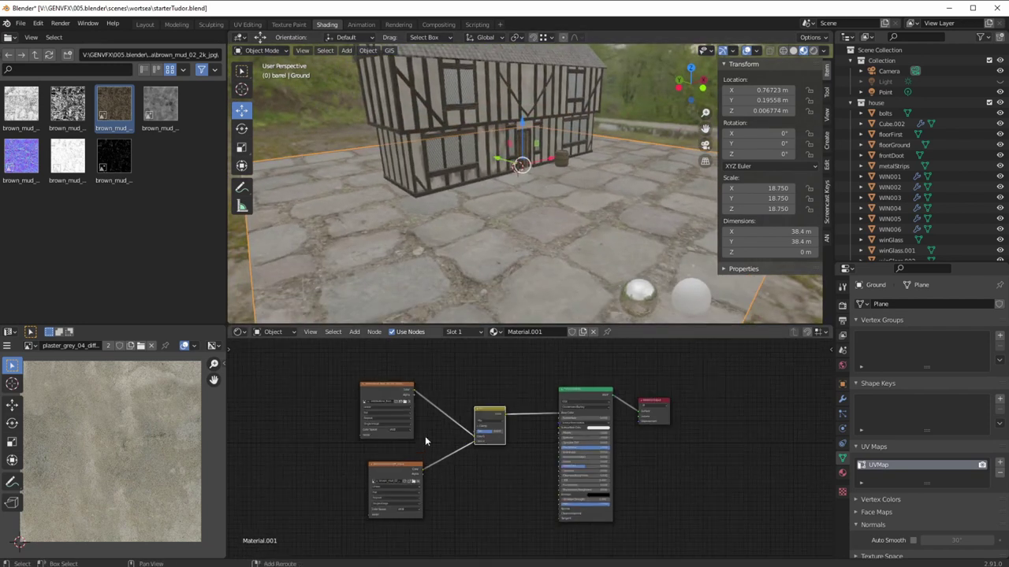
Add Texture Coordinate and Mapping nodes to both the cobblestone and mud textures and space the nodes apart
left_click_drag(394, 387, 412, 390)
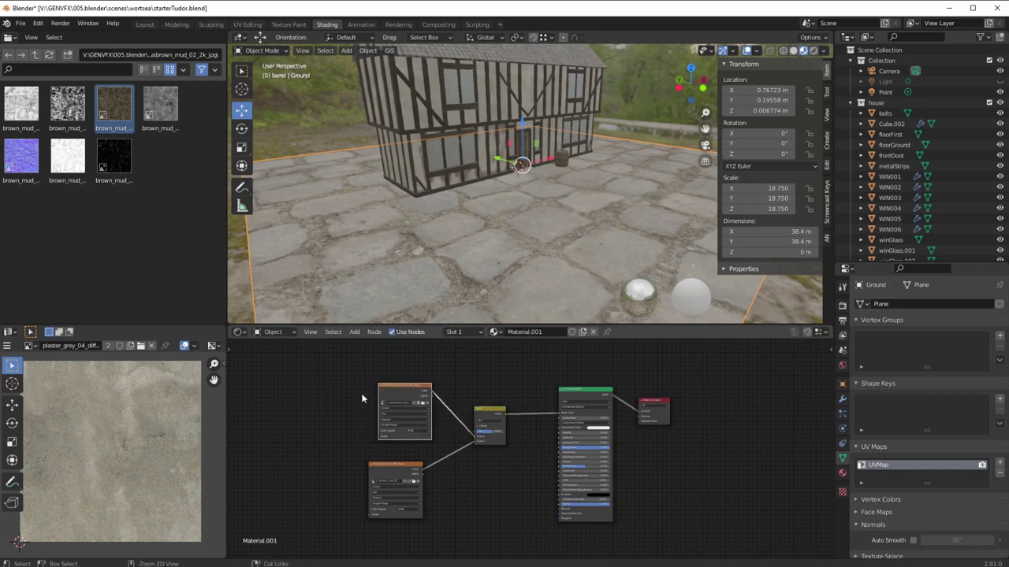
key("ctrl+t")
left_click_drag(397, 471, 425, 476)
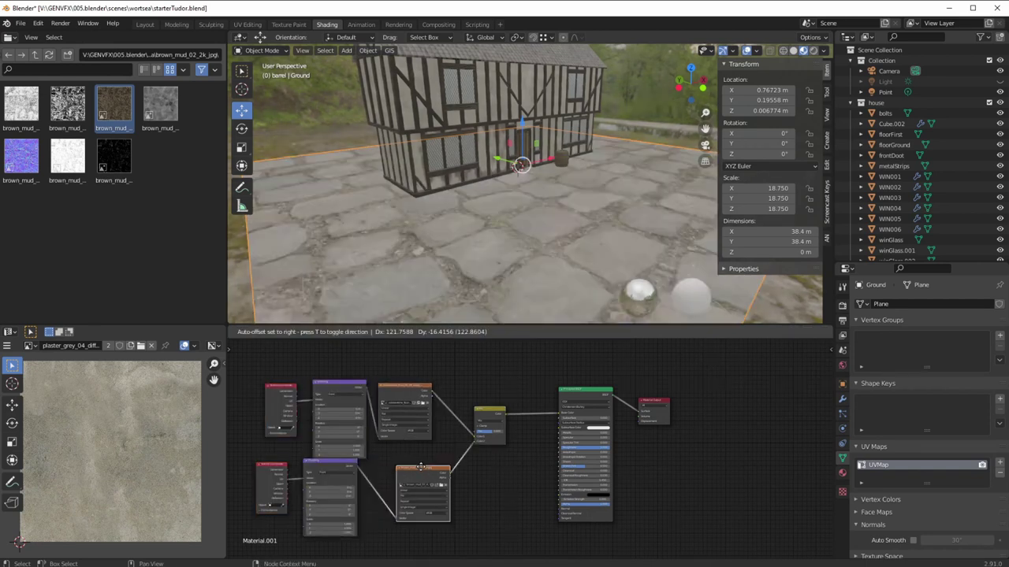
left_click_drag(326, 466, 330, 474)
left_click_drag(387, 391, 408, 398)
Connect the cobblestone texture's Mapping node to the mud texture and delete the duplicate Mapping and Texture Coordinate nodes
scroll(357, 419, "up", 2)
left_click_drag(344, 380, 379, 523)
scroll(315, 499, "down", 1)
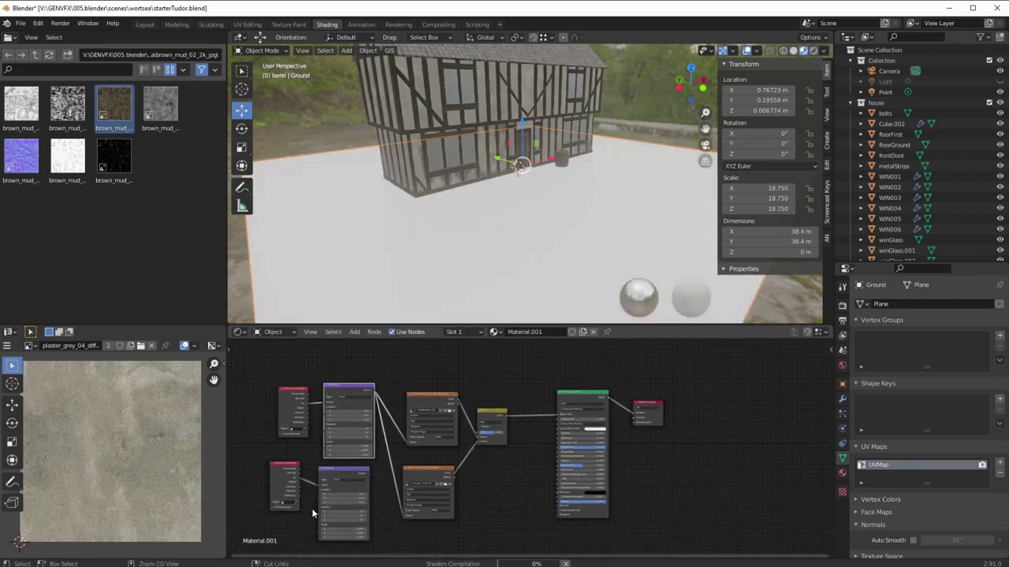
key("x")
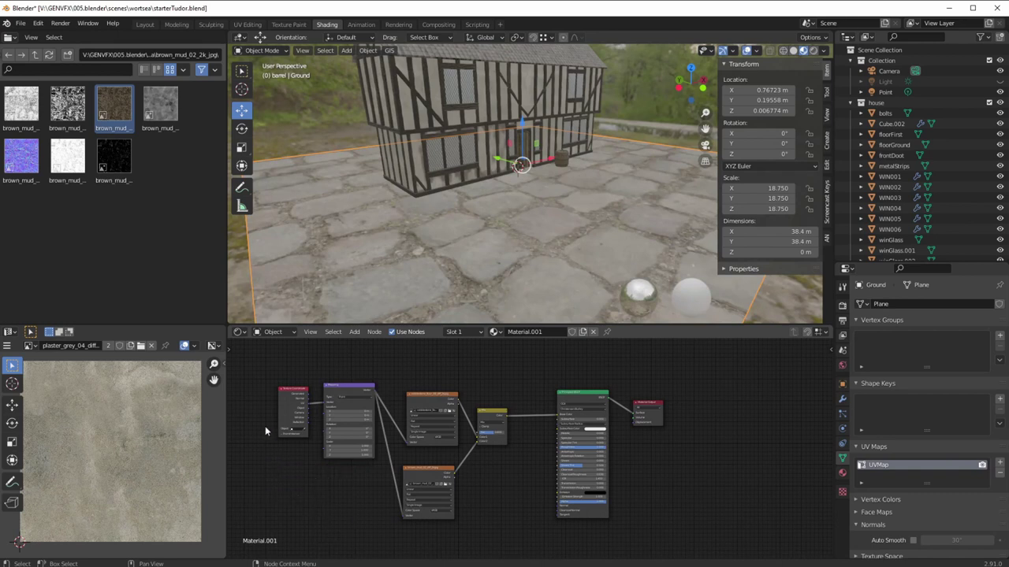
Select the texture, mapping and mix nodes of the ground material and arrange them more compactly
left_click_drag(251, 358, 495, 527)
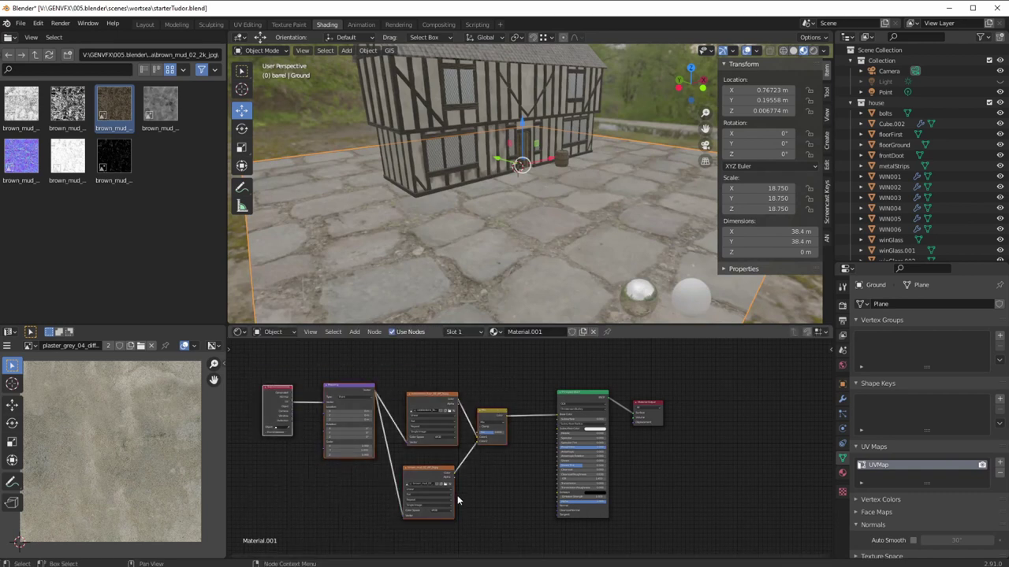
key("g")
left_click(409, 478)
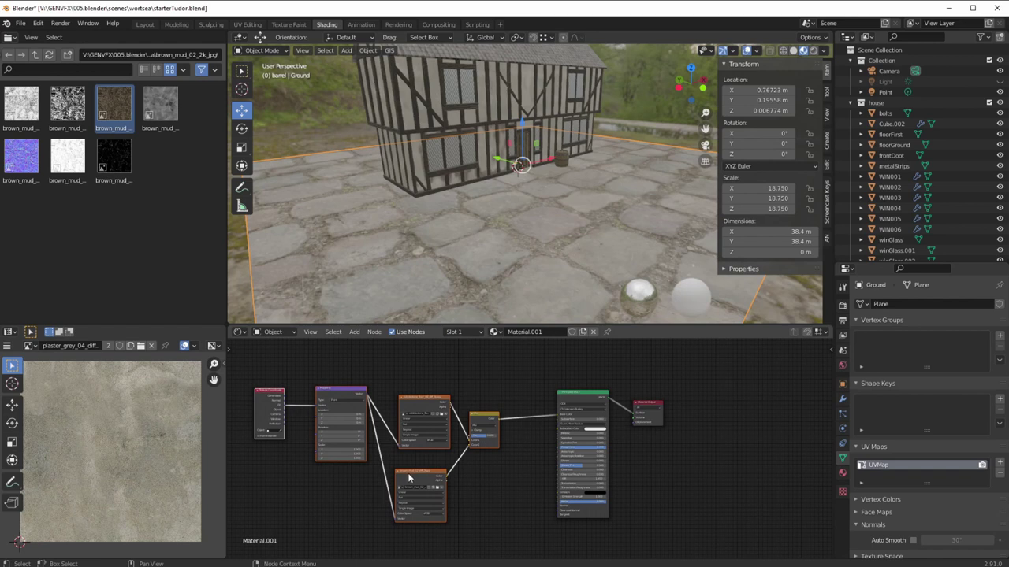
key("s")
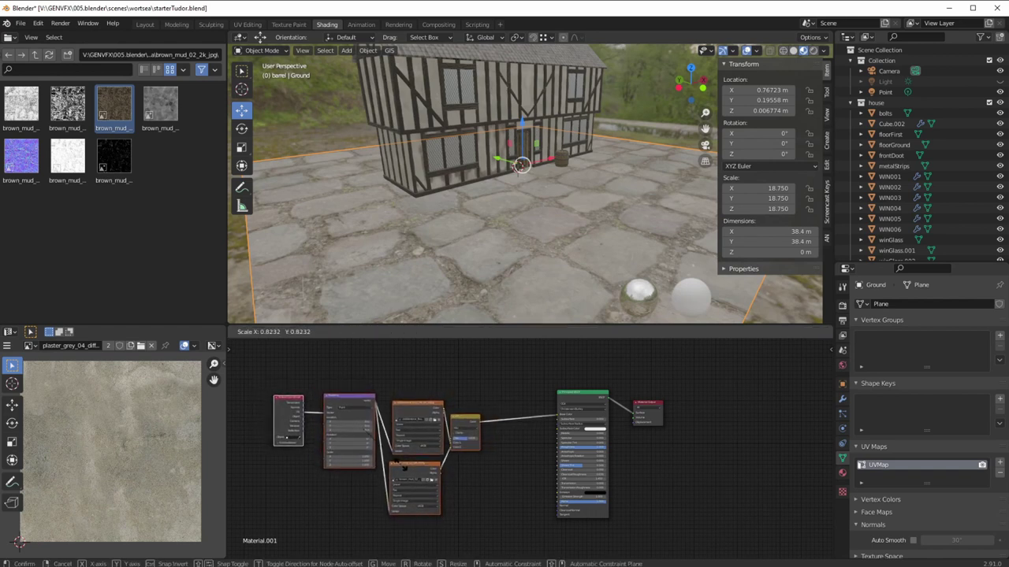
left_click(400, 473)
key("r")
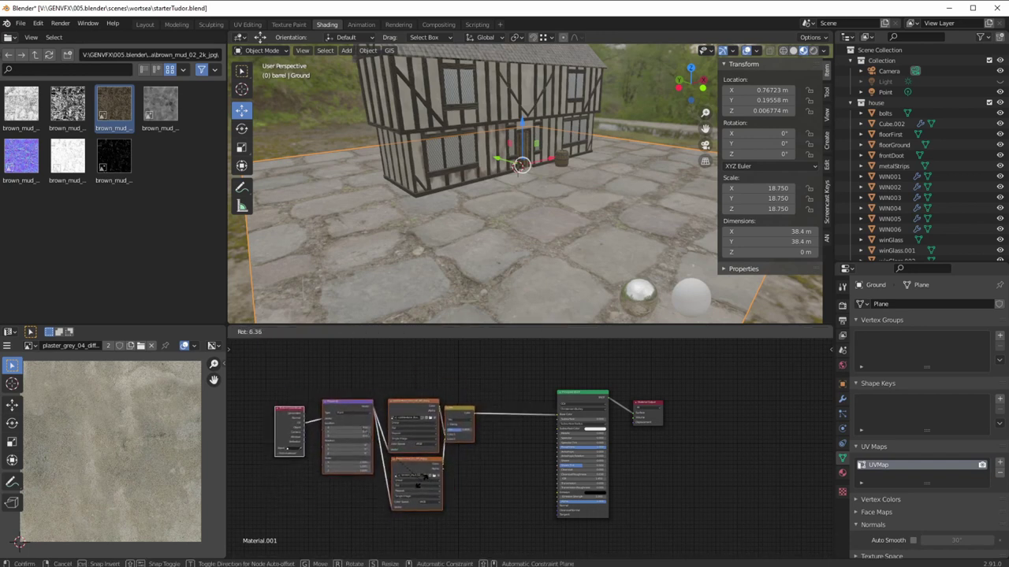
key("Escape")
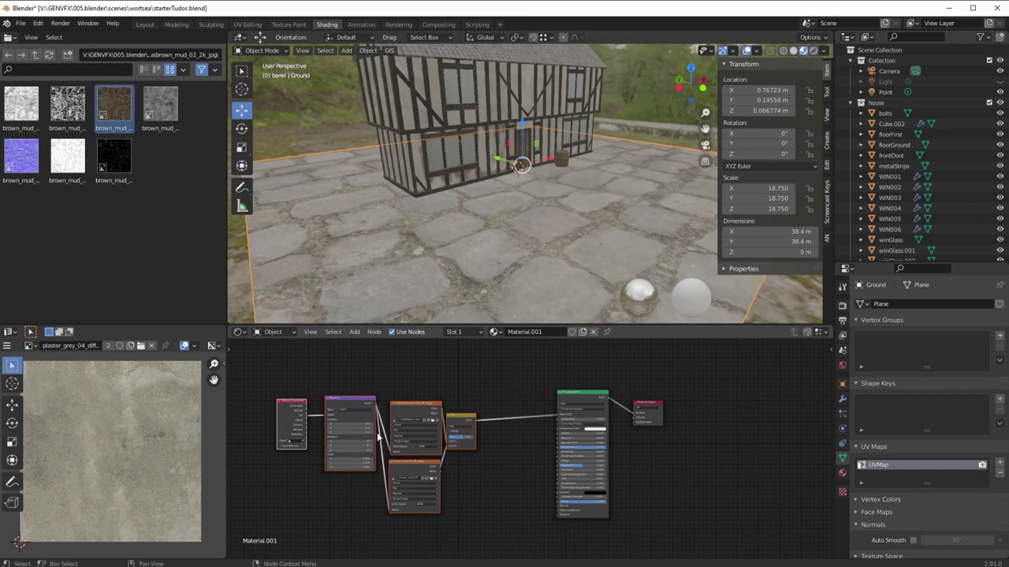
left_click_drag(413, 407, 379, 401)
Set the Mapping node's type to Texture and its X and Y scale to 0.3
middle_click_drag(367, 497, 371, 490, "ctrl")
middle_click_drag(296, 477, 397, 485)
middle_click_drag(391, 487, 395, 482, "ctrl")
left_click(382, 407)
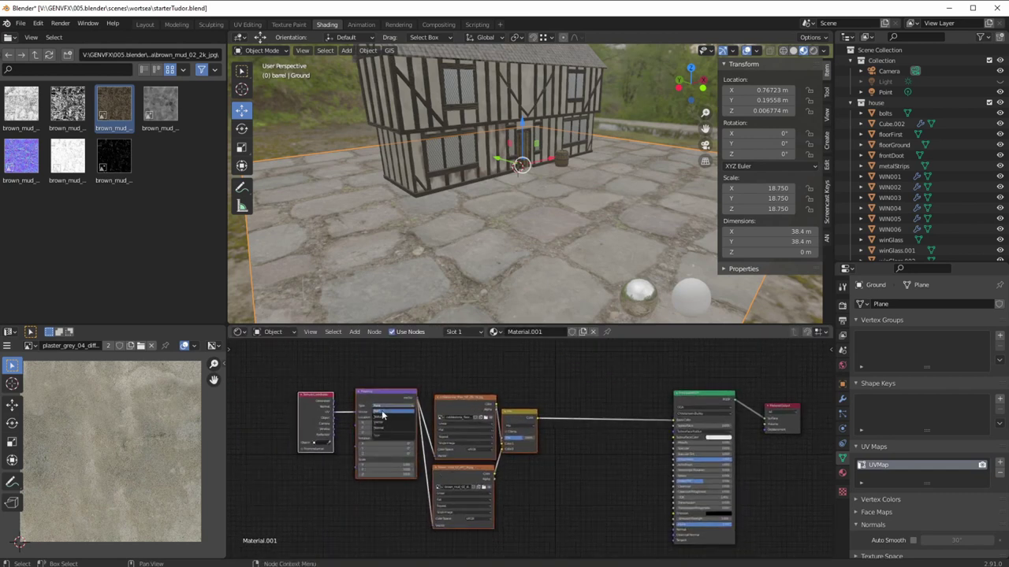
left_click(382, 423)
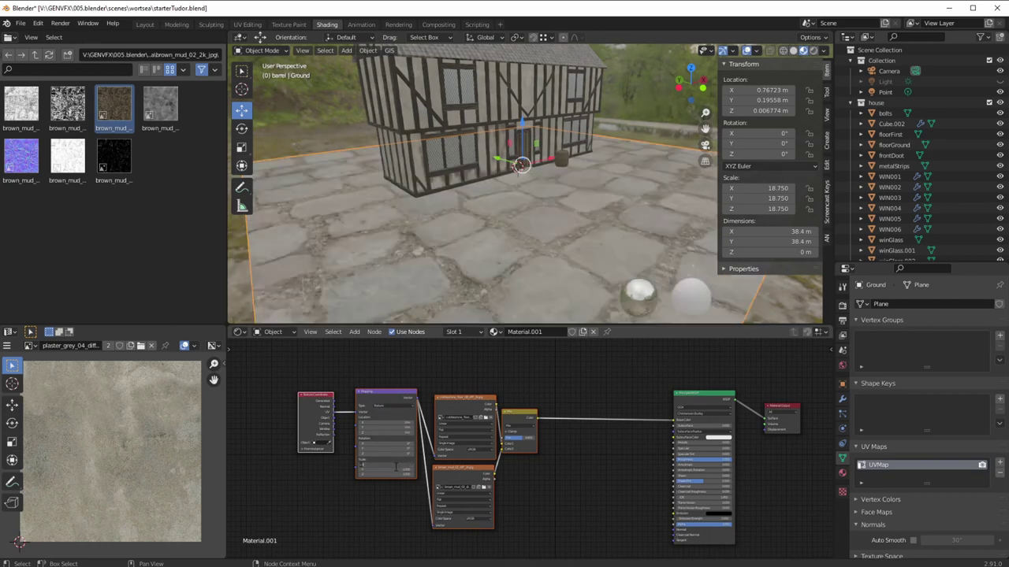
type(".3")
key("Return")
Reduce the Mapping node's X and Y scale to 0.150 to make the ground's cobblestones smaller
mouse_move(376, 279)
middle_mouse_down()
mouse_move(365, 283)
mouse_move(396, 228)
mouse_move(416, 227)
mouse_move(348, 265)
mouse_move(364, 276)
mouse_move(390, 271)
middle_mouse_up()
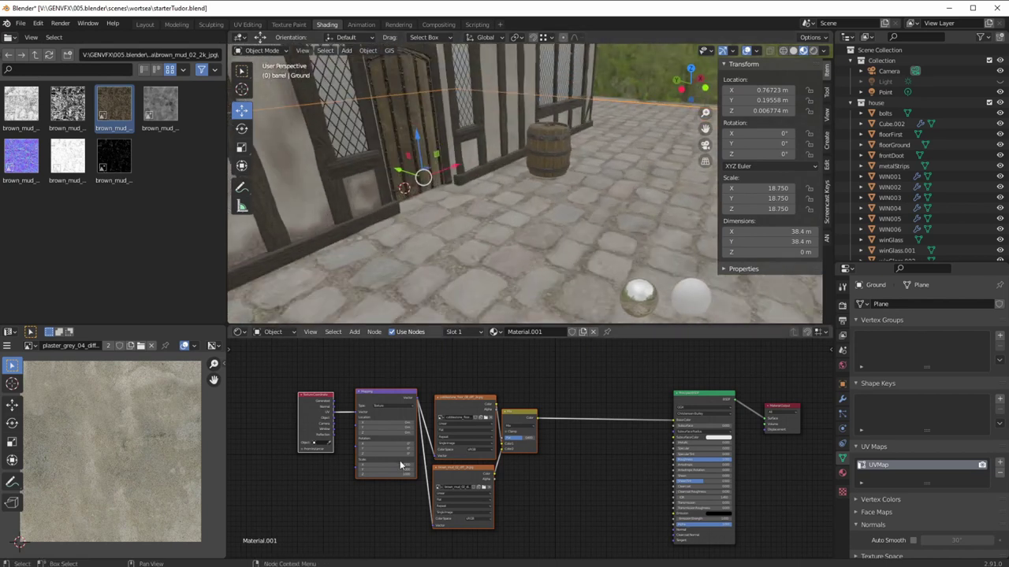
left_click_drag(401, 467, 391, 465)
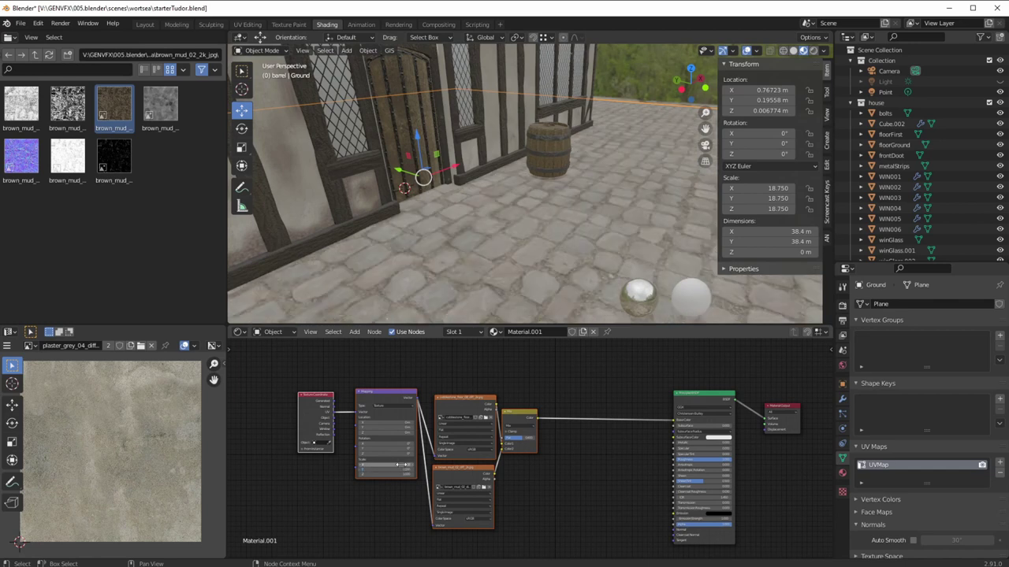
scroll(445, 386, "up", 6)
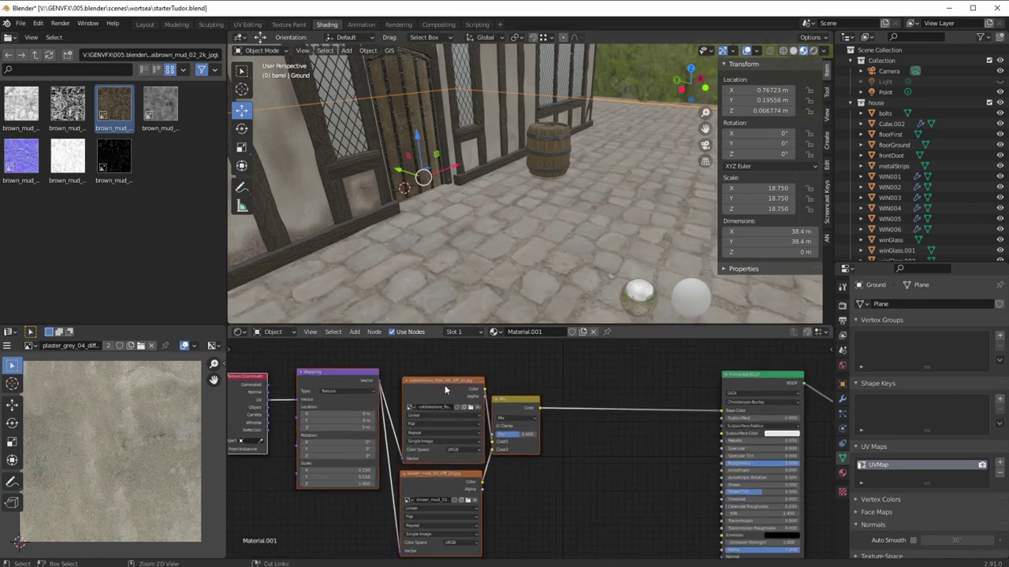
Set the Mapping node's X and Y scale to 0.1 to shrink the cobblestones on the ground
middle_click_drag(449, 228, 424, 233)
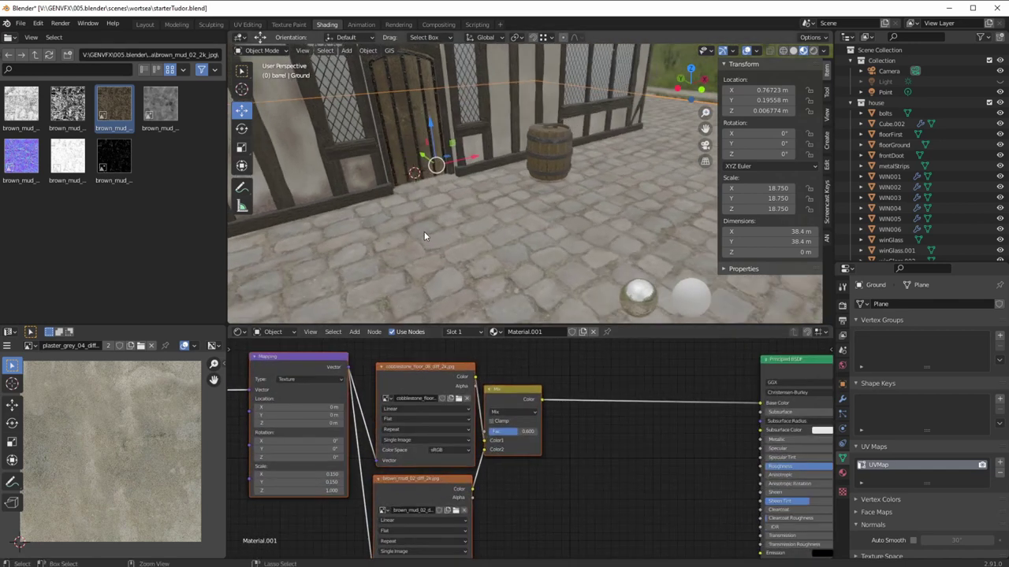
type("0.1")
key("Return")
left_click(332, 482)
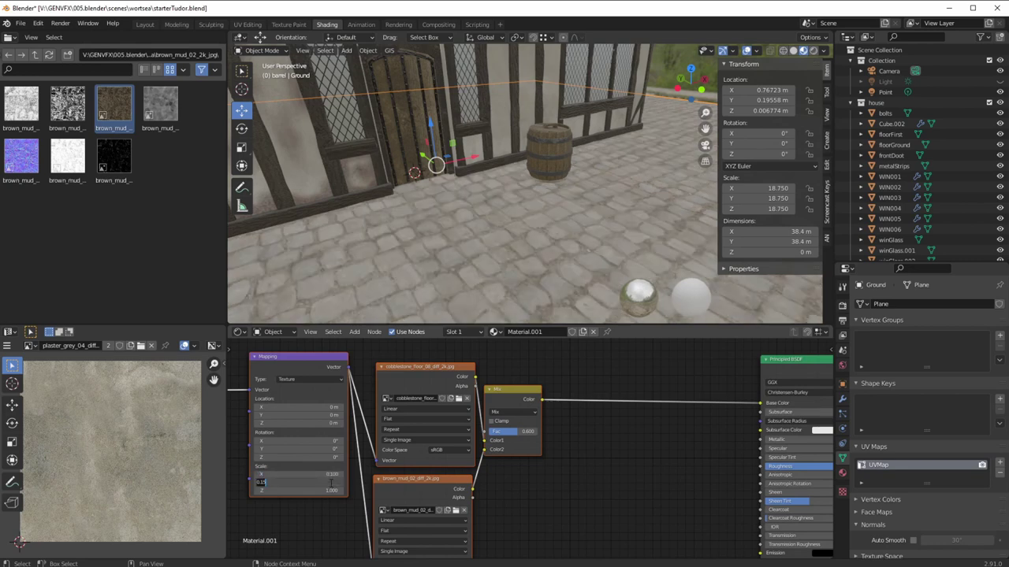
type("0.1")
key("Return")
middle_click_drag(385, 230, 390, 268)
Move the Mix node away from the two texture nodes and set its Fac to 1.000 to show only the mud
left_click_drag(517, 390, 599, 420)
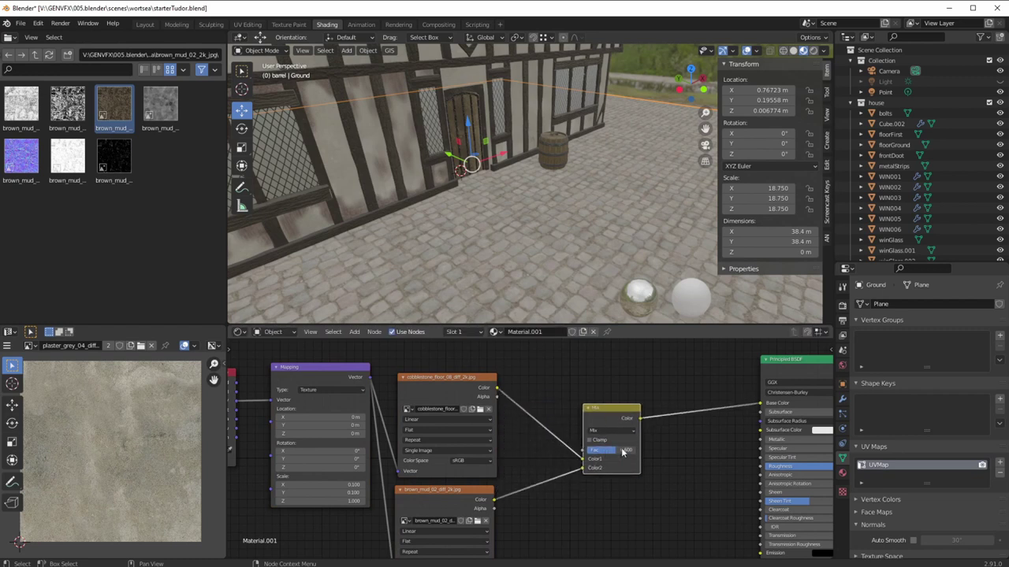
left_click_drag(623, 451, 649, 452)
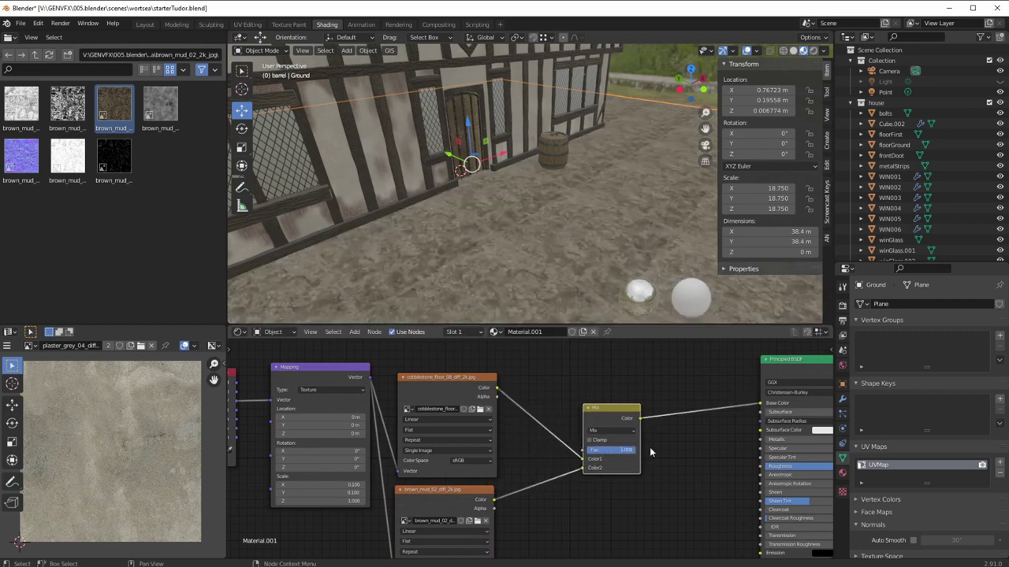
mouse_move(650, 447)
left_mouse_down()
mouse_move(584, 459)
mouse_move(645, 456)
left_mouse_up()
Spread out the Texture Coordinate, Mapping, texture and Mix nodes to open space between the Mapping node and the textures
scroll(459, 436, "down", 1)
middle_click_drag(438, 456, 492, 420)
left_click_drag(313, 346, 256, 343)
left_click_drag(380, 355, 332, 353)
middle_click_drag(334, 361, 351, 411, "ctrl")
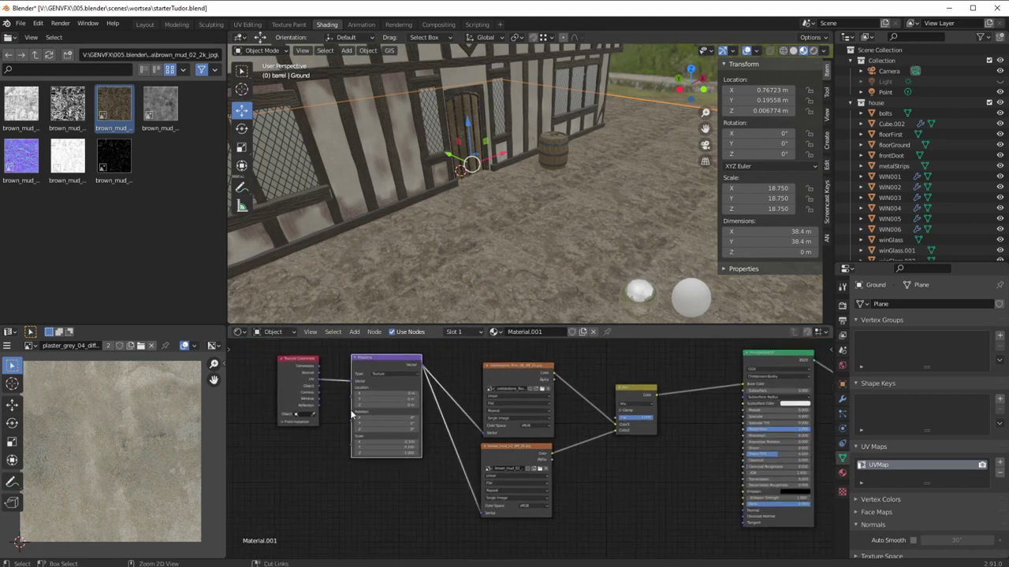
left_click_drag(495, 447, 528, 463)
left_click_drag(500, 366, 534, 365)
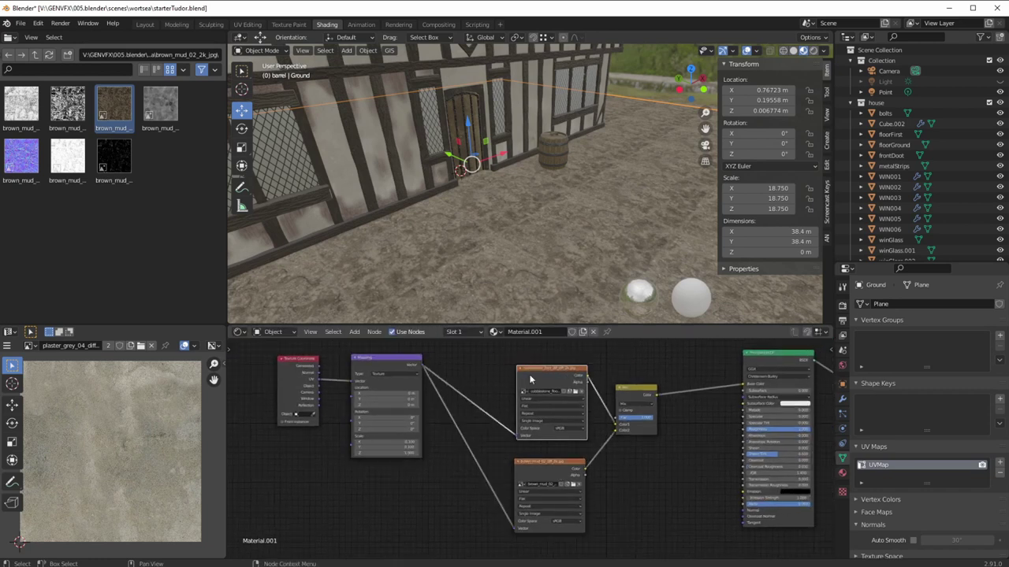
scroll(447, 441, "up", 1)
left_click_drag(536, 462, 549, 460)
left_click_drag(626, 391, 667, 415)
Disconnect the mud texture from the shared Mapping node and give it its own Mapping and Texture Coordinate nodes
left_click(345, 470)
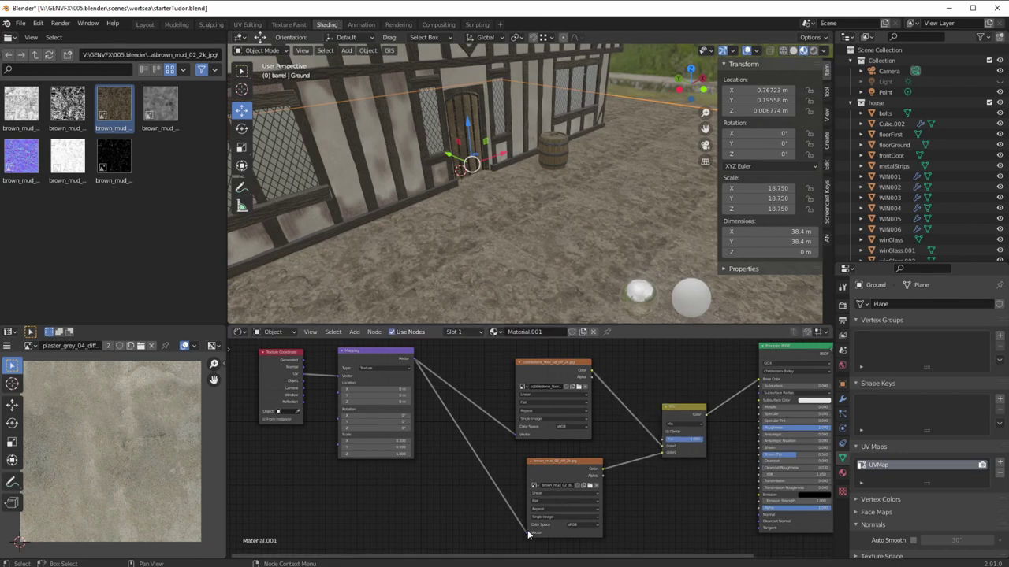
left_click_drag(527, 535, 543, 456)
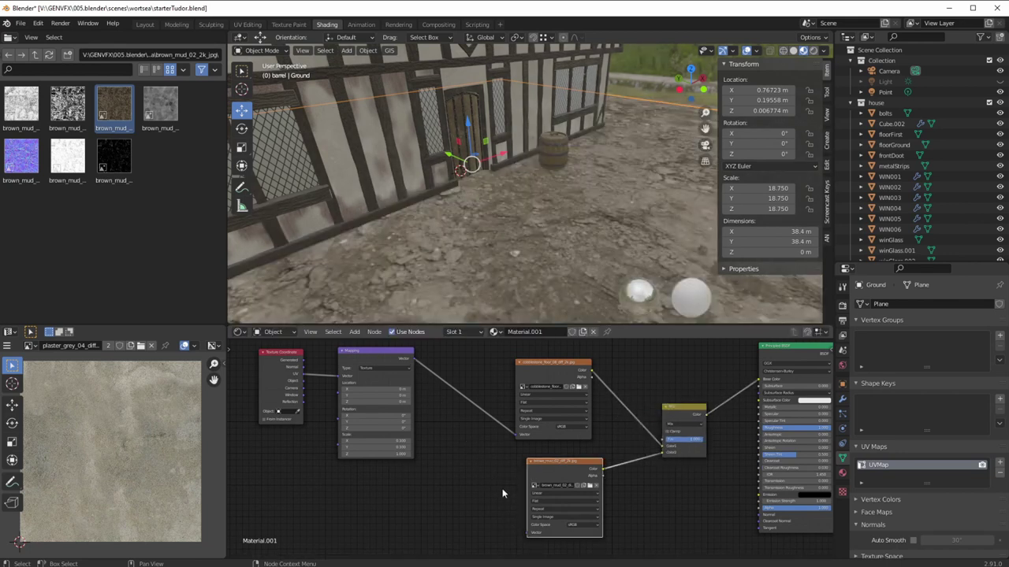
key("ctrl+t")
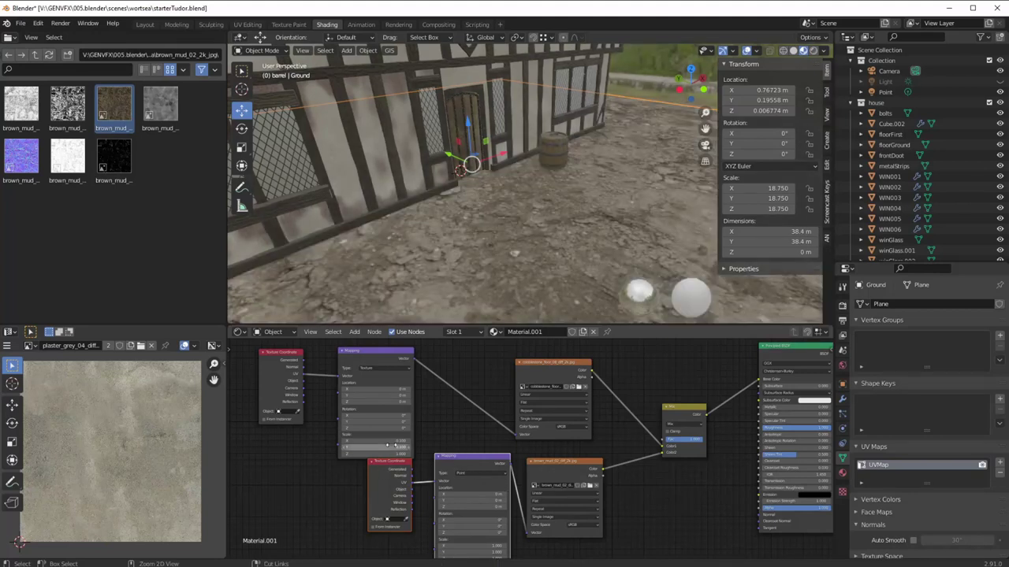
Try an X and Y scale of 3 on the mud texture's Mapping node and inspect the ground up close
scroll(386, 470, "down", 1)
middle_click_drag(470, 514, 428, 474)
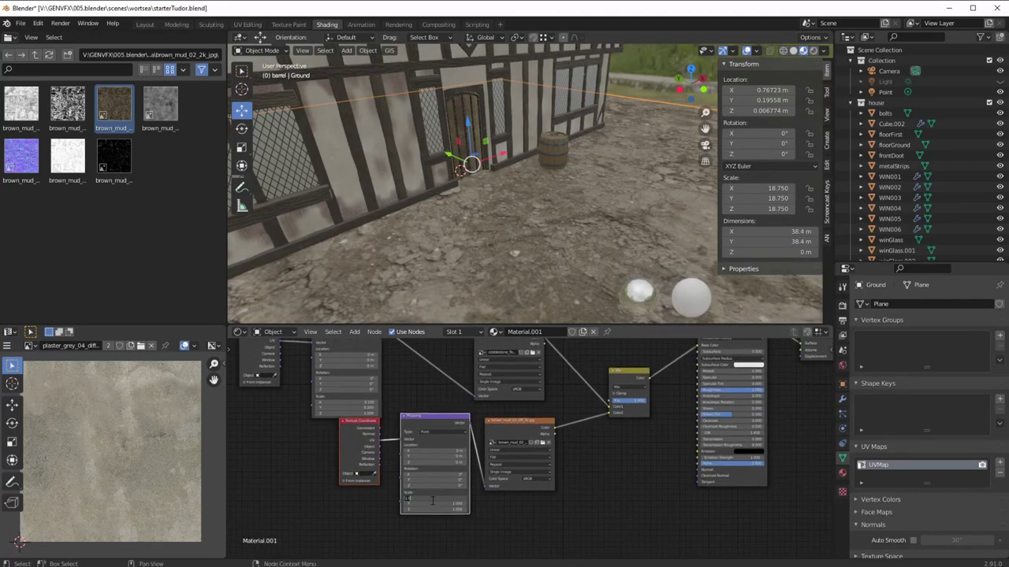
type("3")
key("Return")
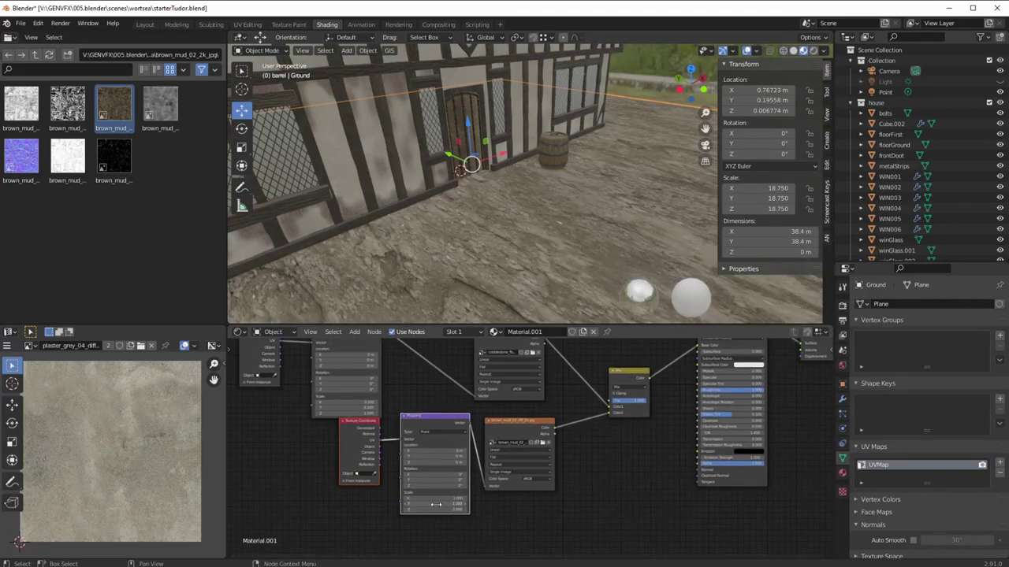
middle_click_drag(450, 257, 480, 222)
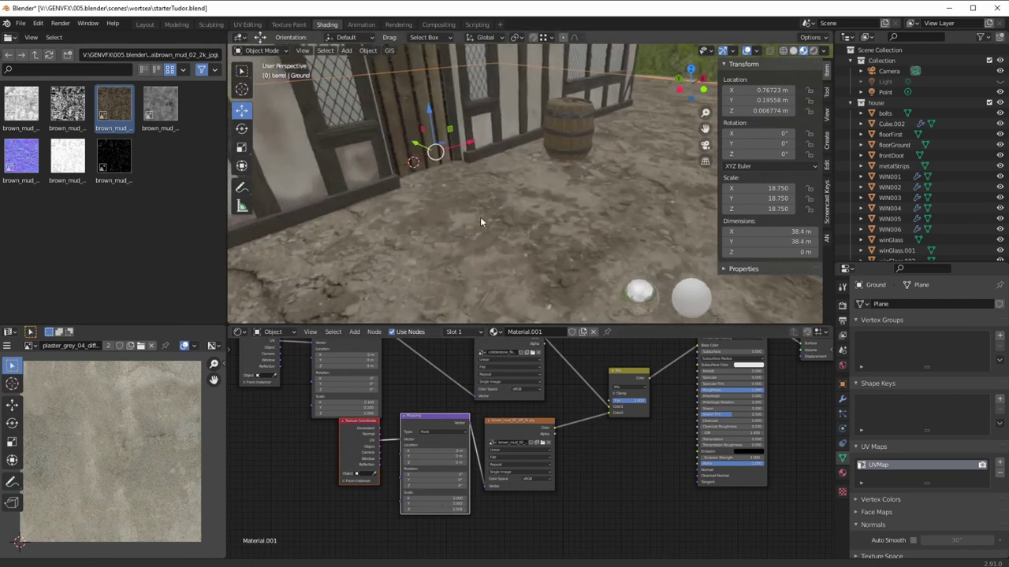
scroll(478, 220, "up", 2)
scroll(437, 230, "up", 3)
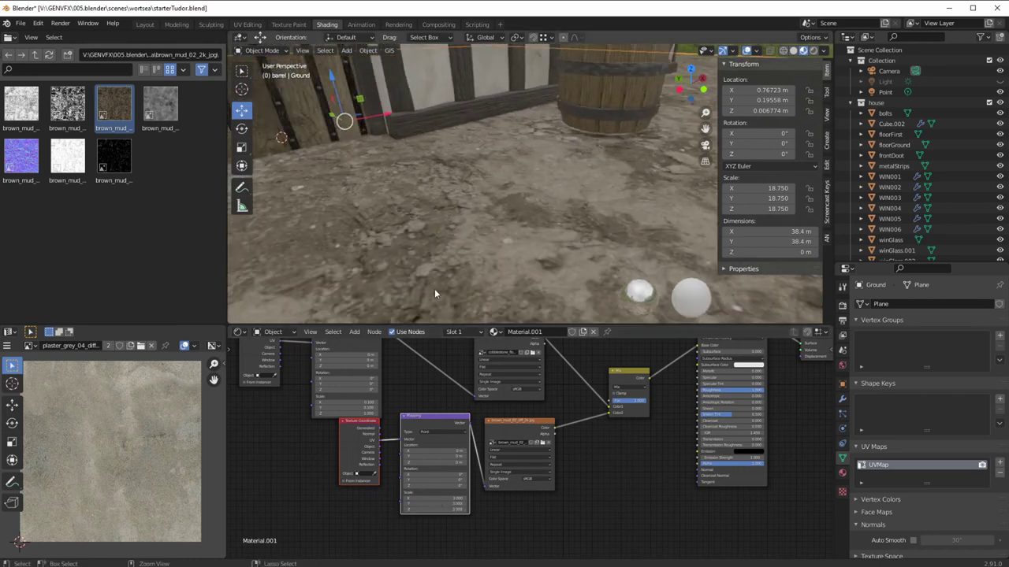
Set the X and Y scale of the mud texture's Mapping node to 4
type("4")
key("Return")
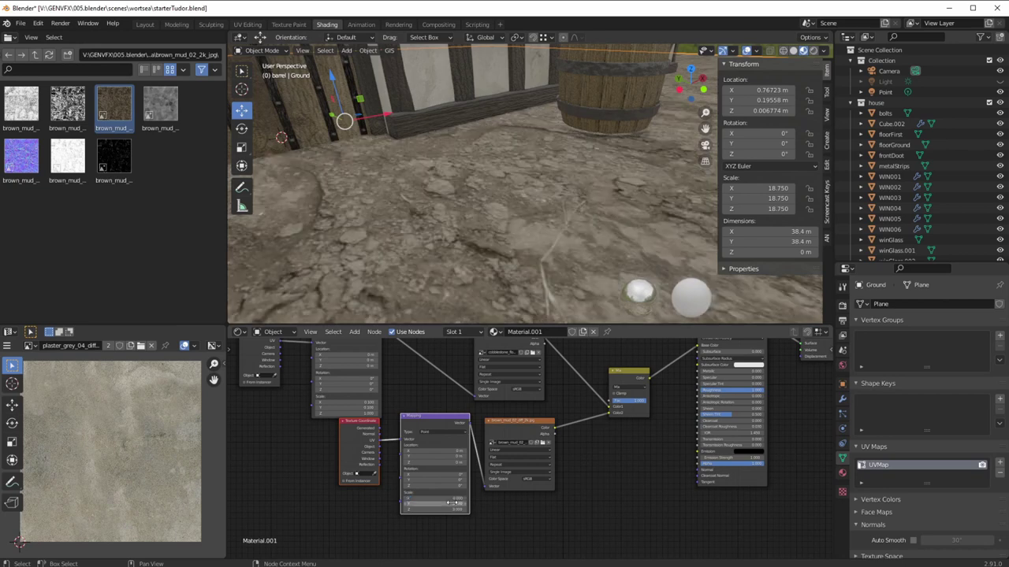
left_click(454, 504)
type("4")
key("Return")
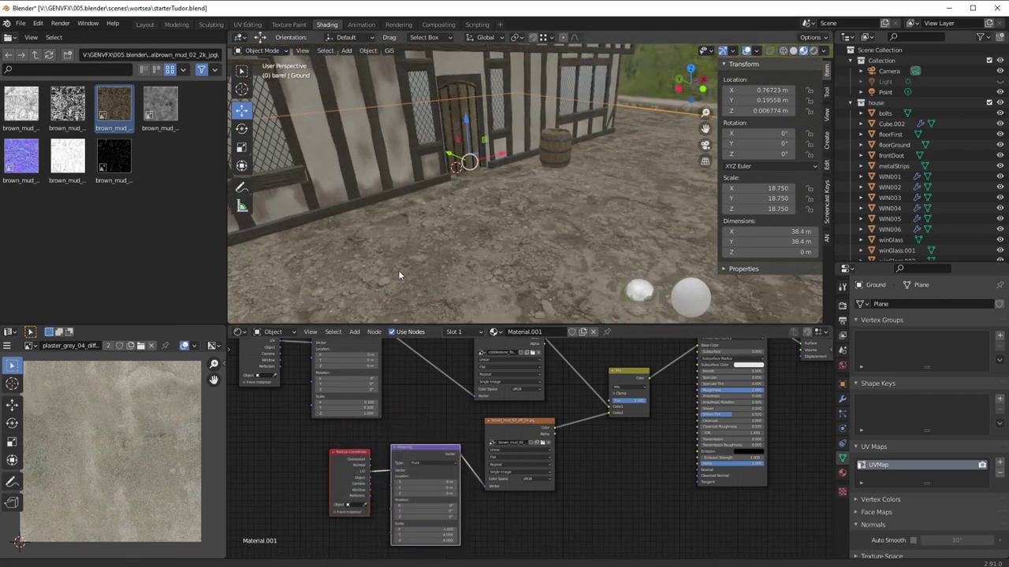
Rearrange the ground material's nodes, moving the output, Principled BSDF and Mix nodes away and the texture groups lower to free space
key("Home")
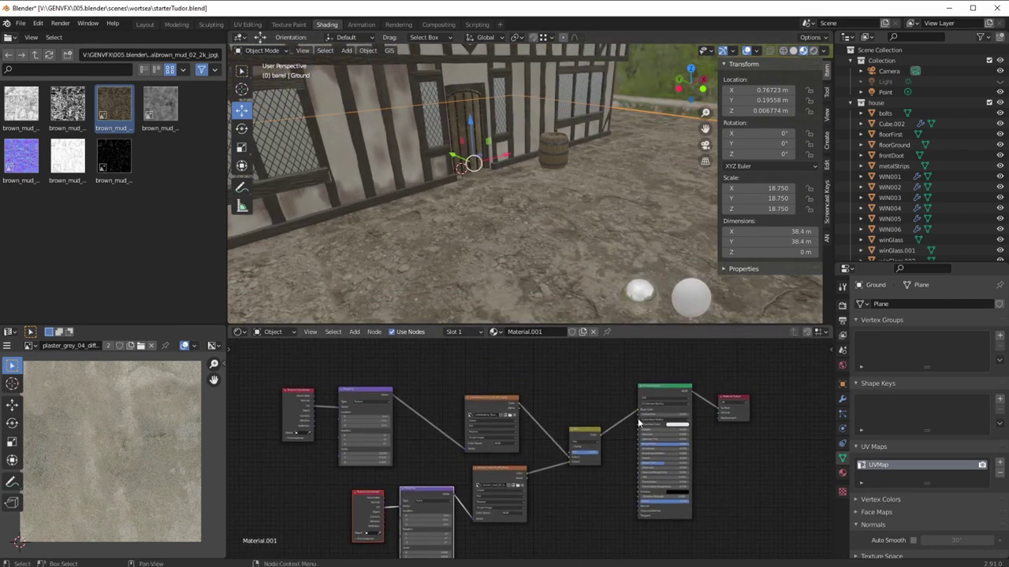
left_click_drag(725, 401, 780, 411)
left_click_drag(663, 389, 735, 409)
left_click_drag(591, 431, 671, 433)
left_click_drag(258, 360, 558, 558)
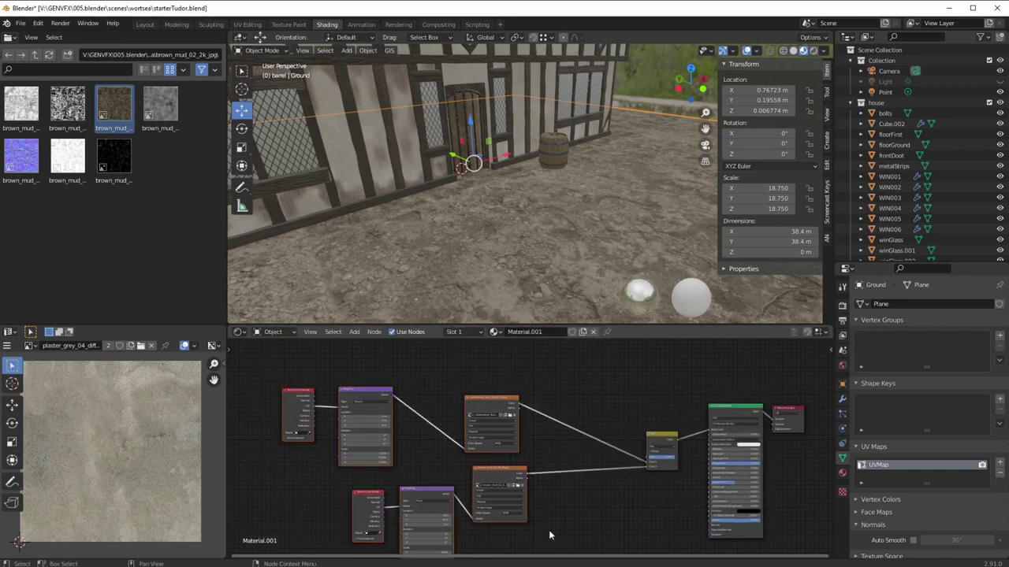
left_click_drag(486, 398, 469, 454)
left_click(574, 425)
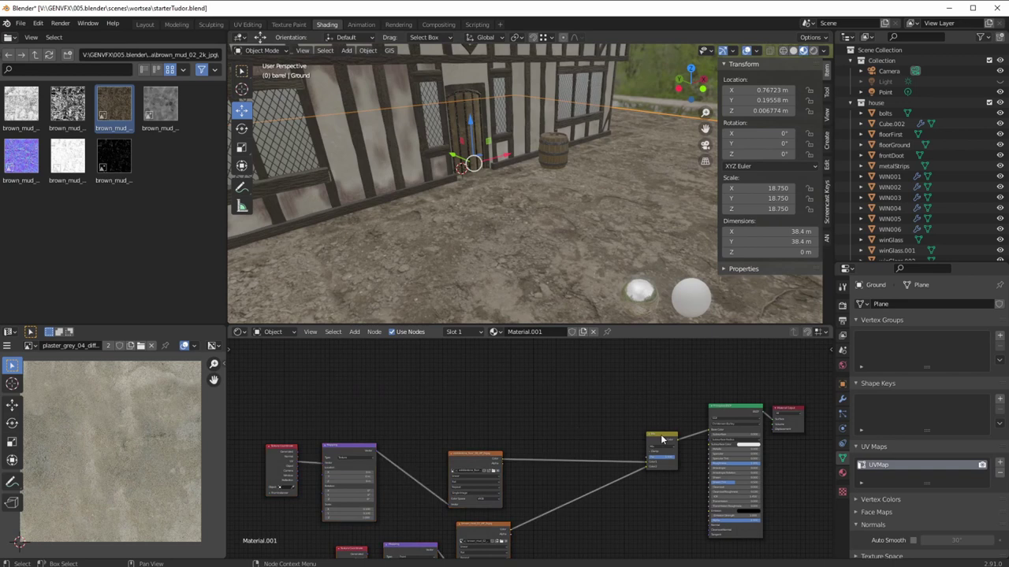
left_click_drag(661, 438, 646, 432)
left_click(470, 407)
middle_click_drag(400, 290, 423, 281, "shift")
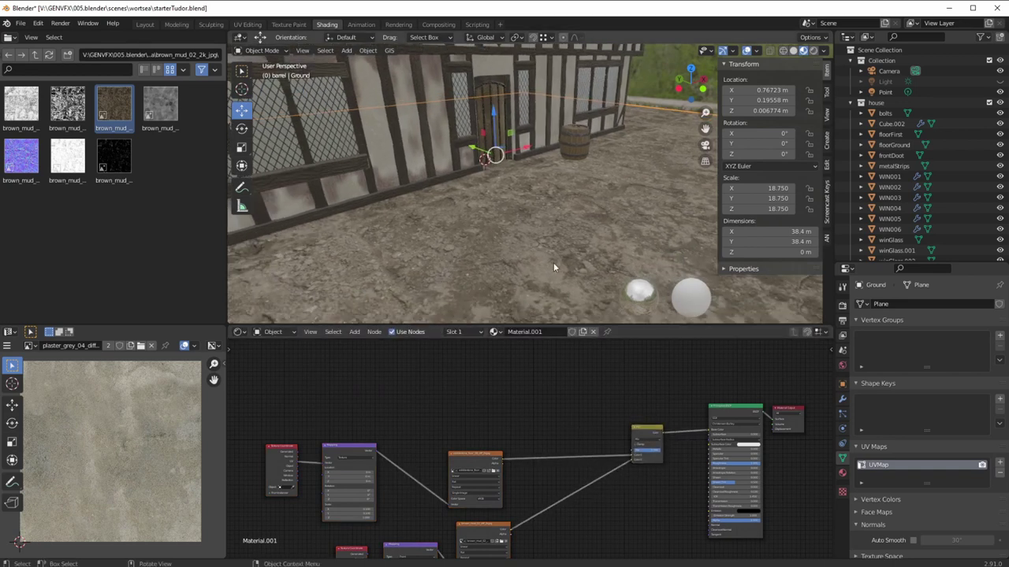
mouse_move(658, 455)
left_mouse_down()
mouse_move(600, 450)
mouse_move(678, 457)
mouse_move(620, 460)
mouse_move(663, 459)
left_mouse_up()
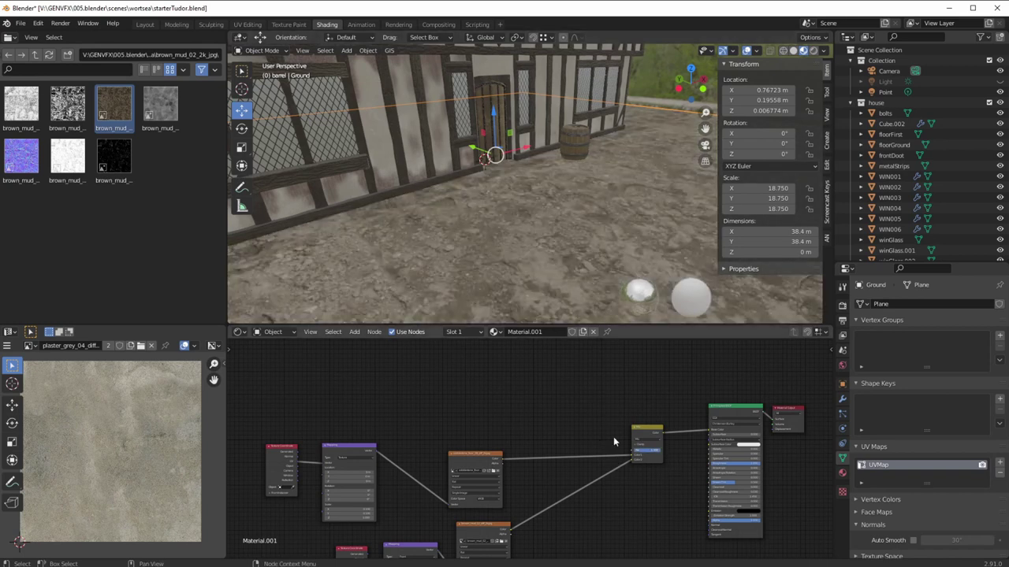
Add an Image Texture node in the free space above the cobblestone texture
left_click(355, 332)
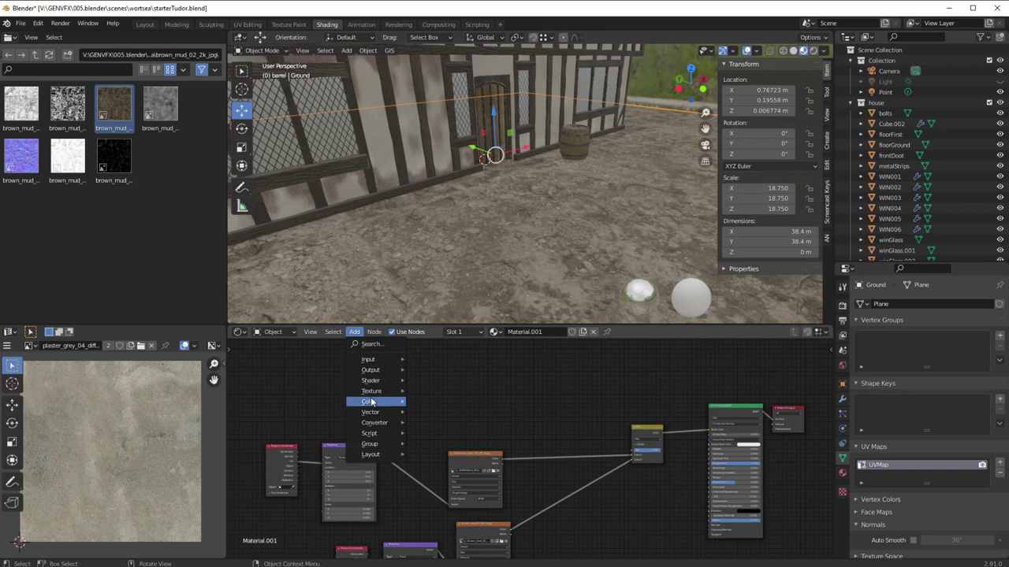
mouse_move(368, 392)
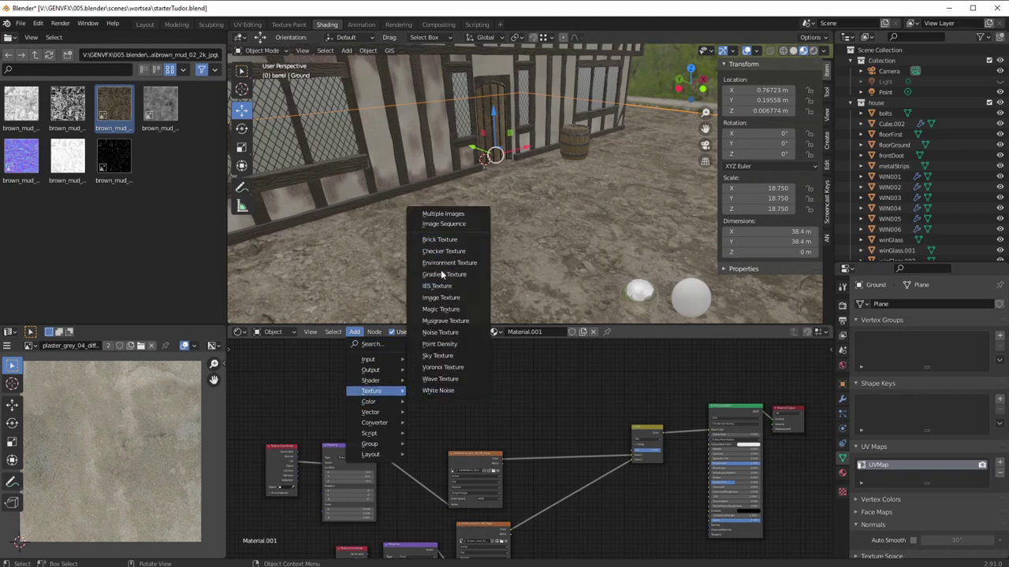
left_click(439, 299)
left_click(522, 367)
scroll(513, 409, "up", 3)
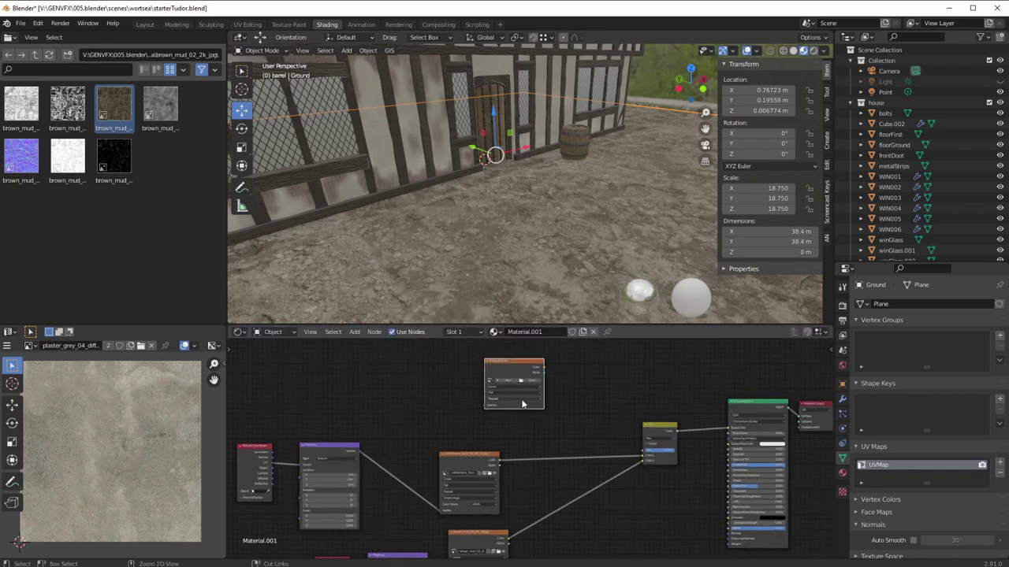
Create a new blank image named roadDirtMask in the added Image Texture node, with a larger width and height
left_click(528, 430)
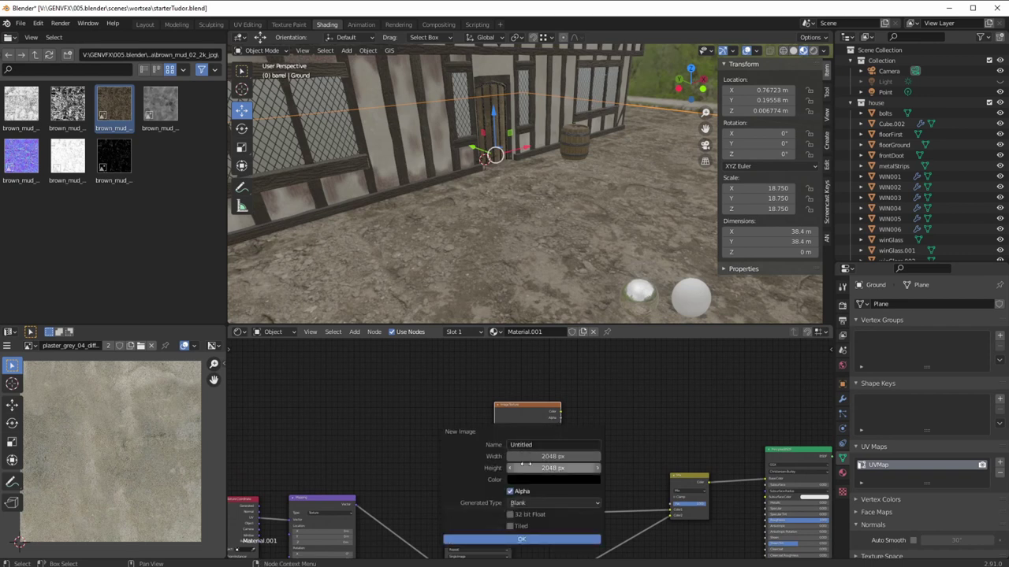
left_click(522, 445)
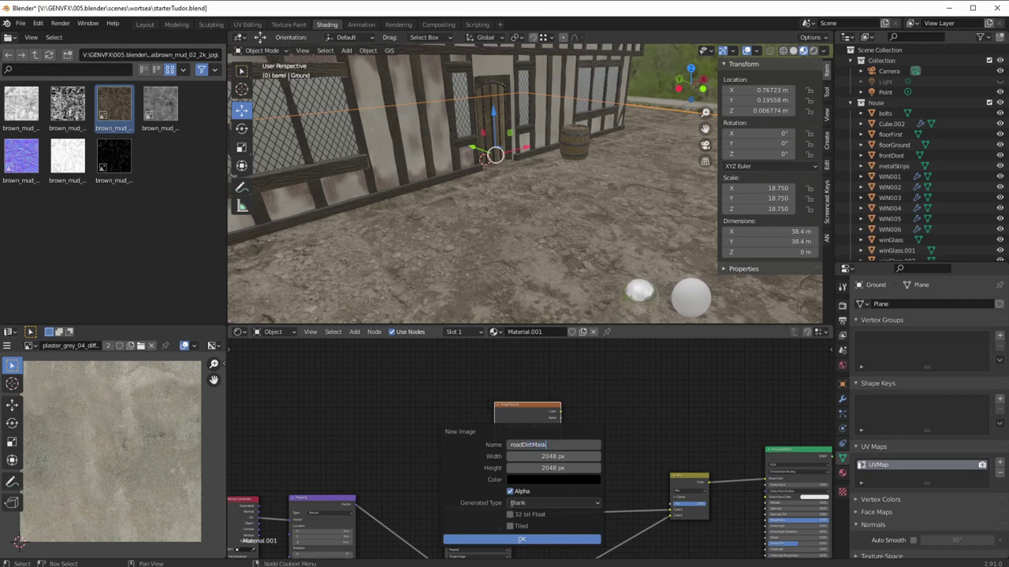
key("Return")
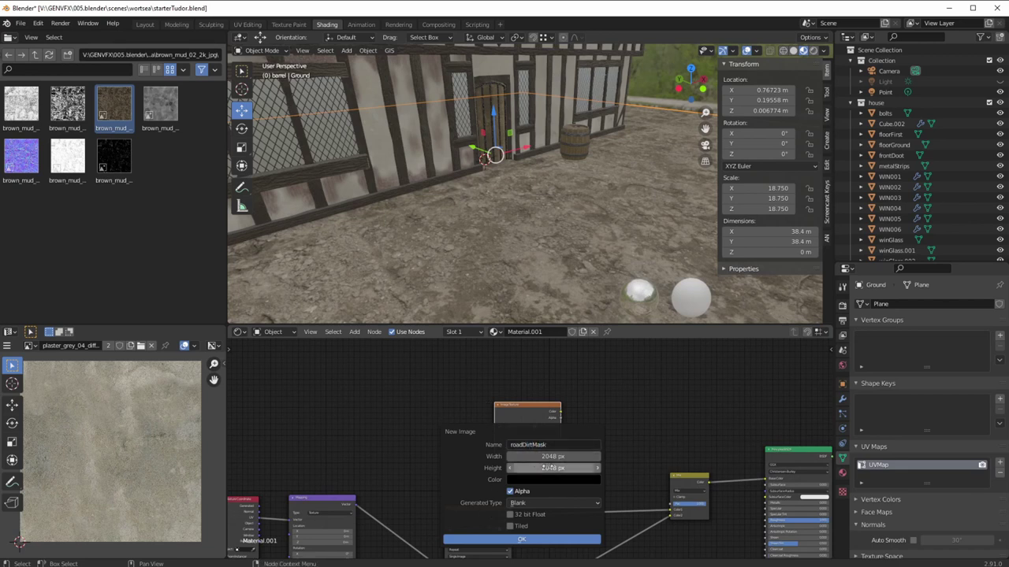
left_click(544, 457)
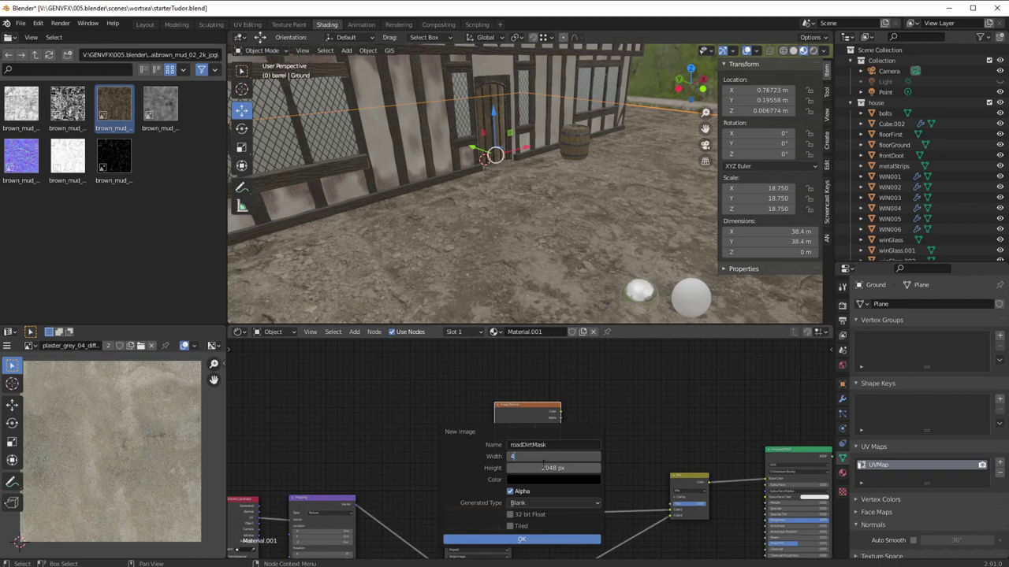
left_click(544, 469)
key("Return")
scroll(506, 398, "up", 2)
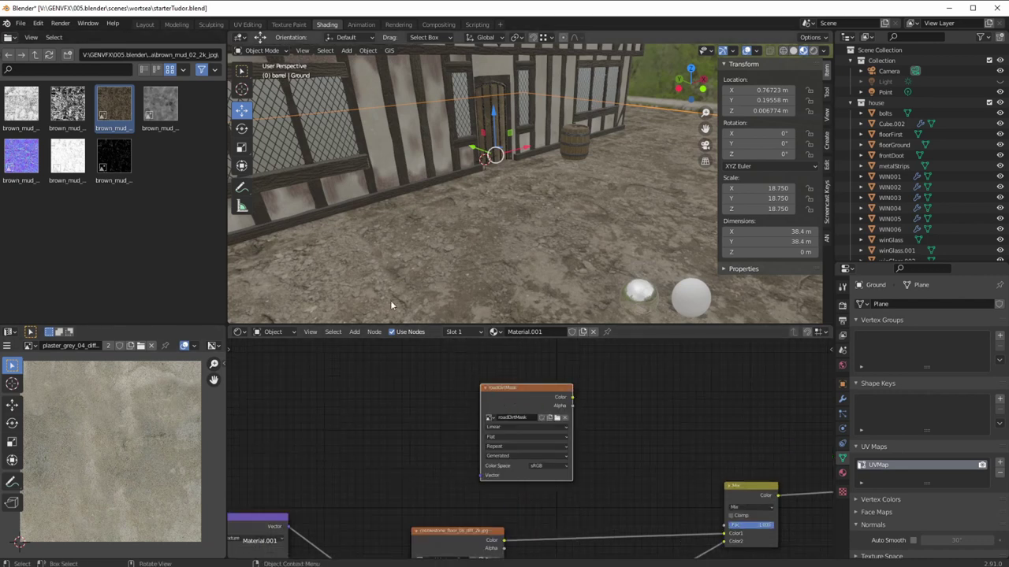
Add Mapping and Texture Coordinate nodes to the roadDirtMask texture
left_click(354, 332)
mouse_move(366, 392)
left_click(457, 415)
left_click(495, 388)
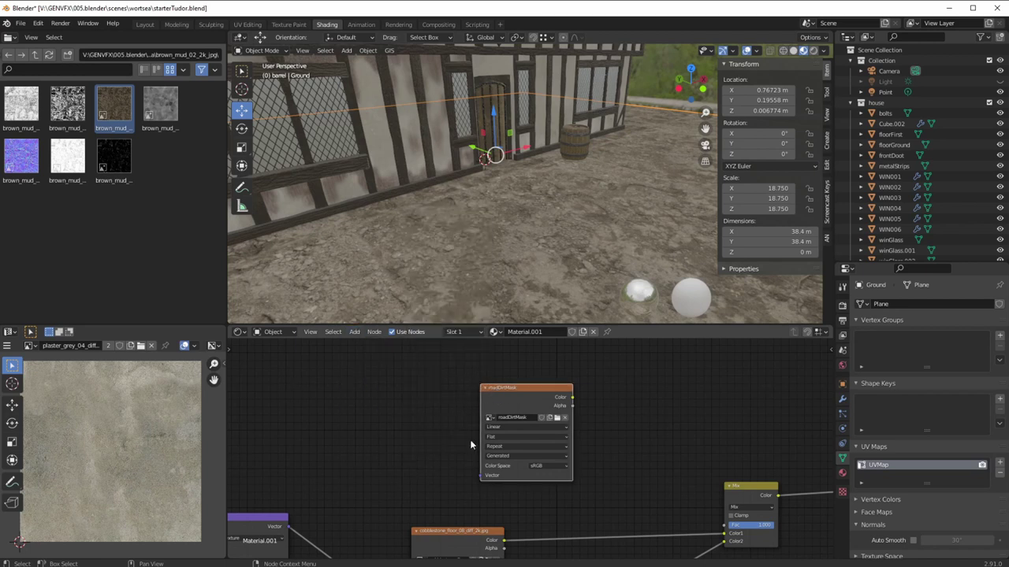
key("ctrl+t")
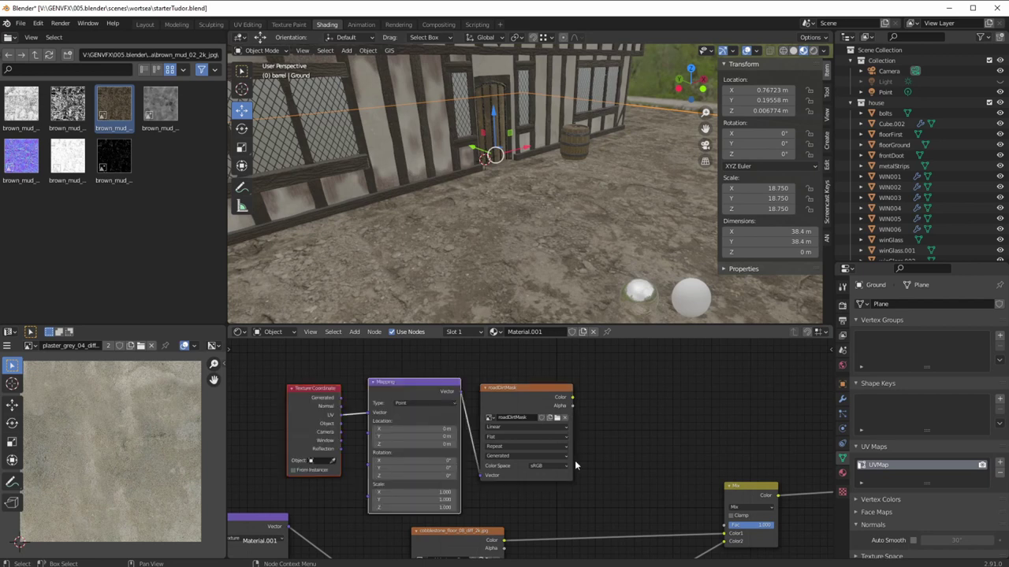
Set the roadDirtMask color space to Non-Color and connect its Color output to the Mix node's Fac
scroll(574, 461, "down", 1)
middle_click_drag(574, 460, 482, 441)
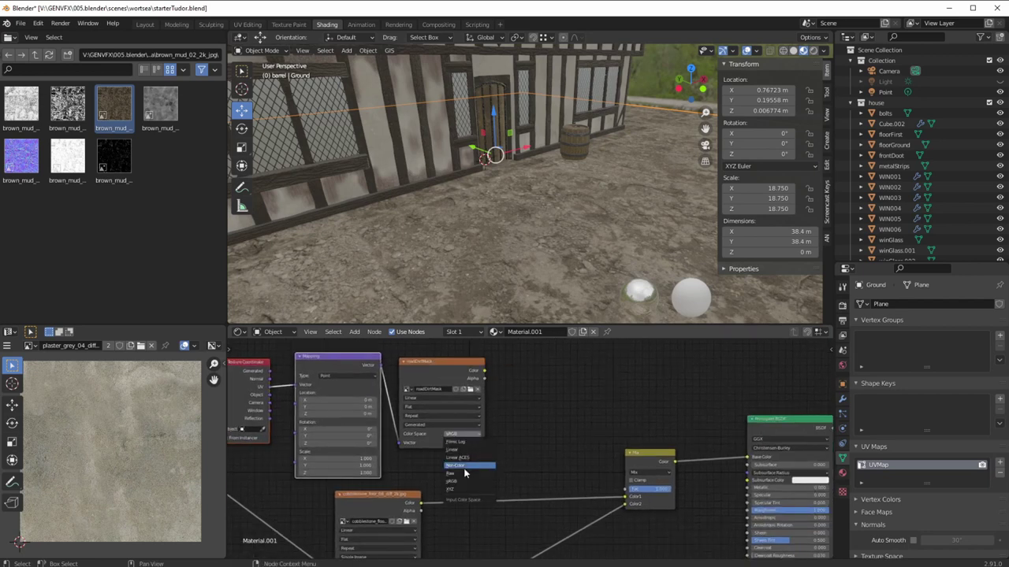
left_click(465, 468)
left_click_drag(484, 371, 553, 419)
left_click_drag(620, 490, 627, 489)
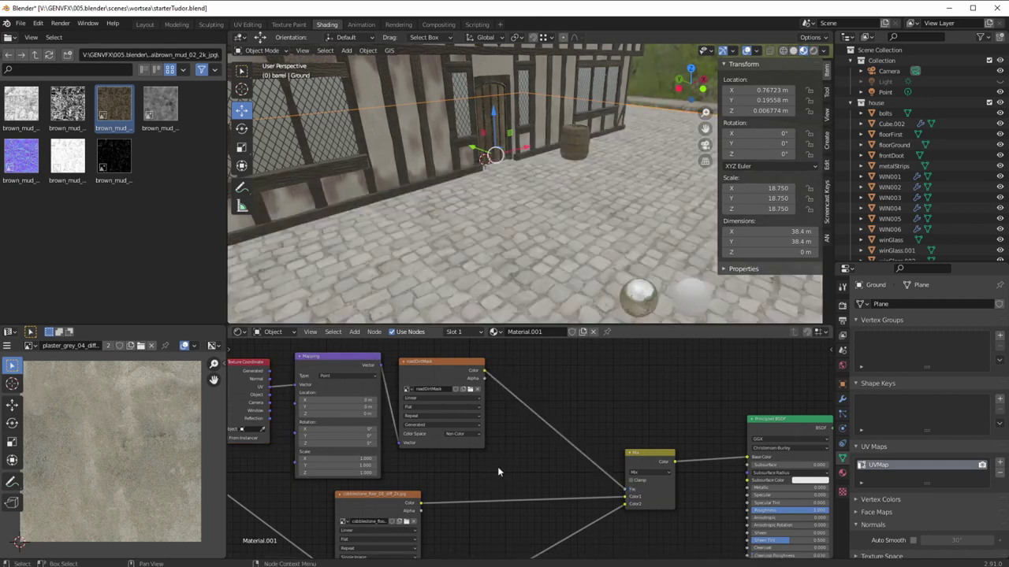
Switch to the Texture Paint workspace and frame the roadDirtMask image and the ground plane for painting
left_click(288, 24)
mouse_move(414, 361)
middle_mouse_down()
mouse_move(480, 384)
mouse_move(432, 361)
mouse_move(457, 366)
middle_mouse_up()
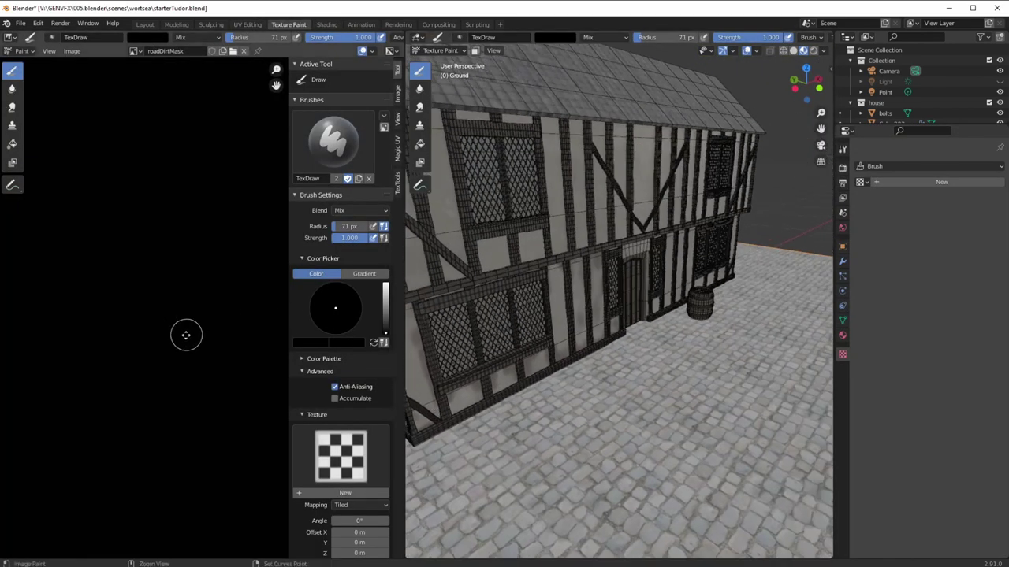
scroll(197, 276, "down", 4)
middle_click_drag(197, 312, 124, 349)
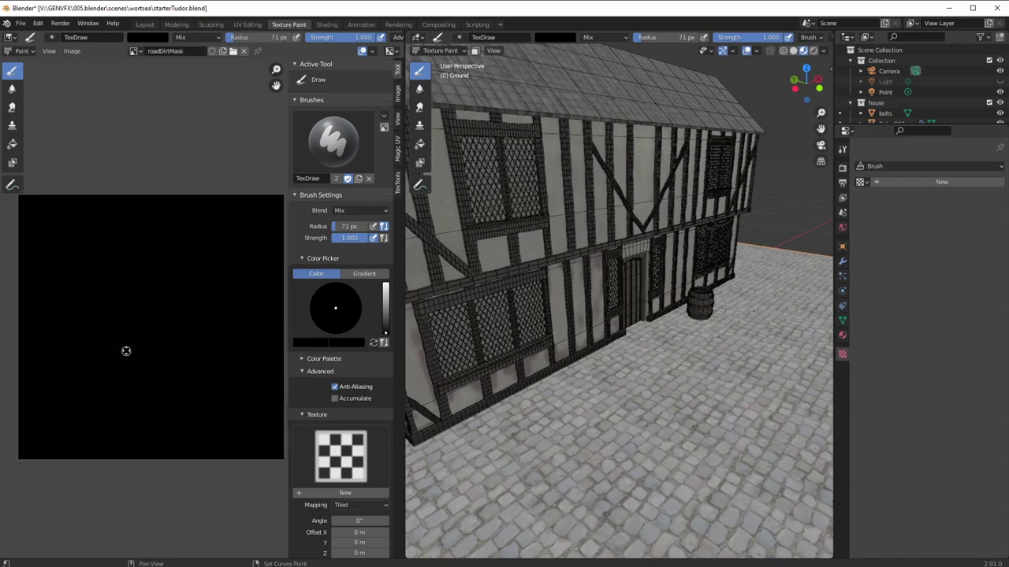
middle_click_drag(534, 376, 544, 406)
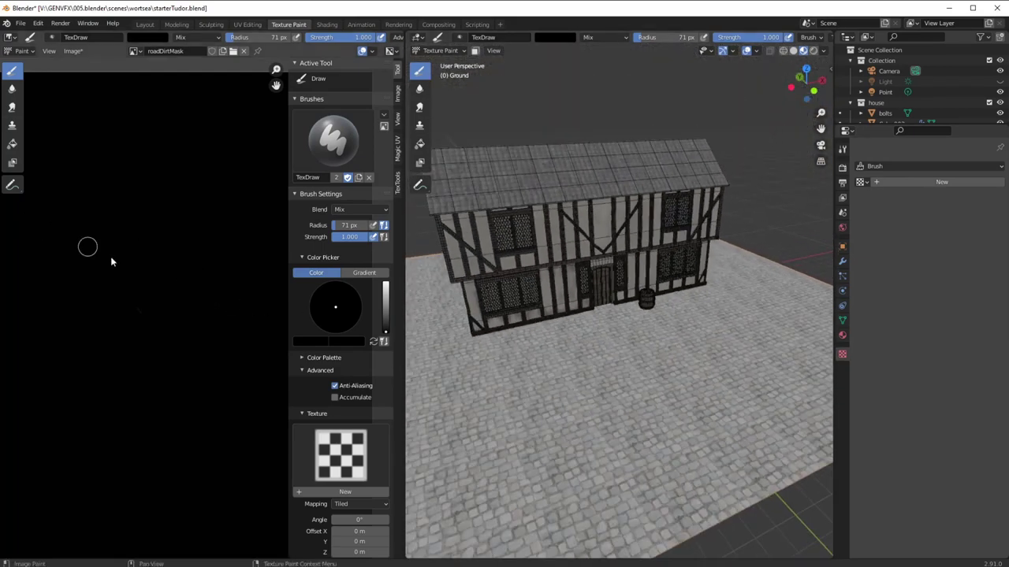
Paint white in roadDirtMask with the texturePaint brush on the ground along the house's front, left end and back walls
scroll(166, 301, "down", 5)
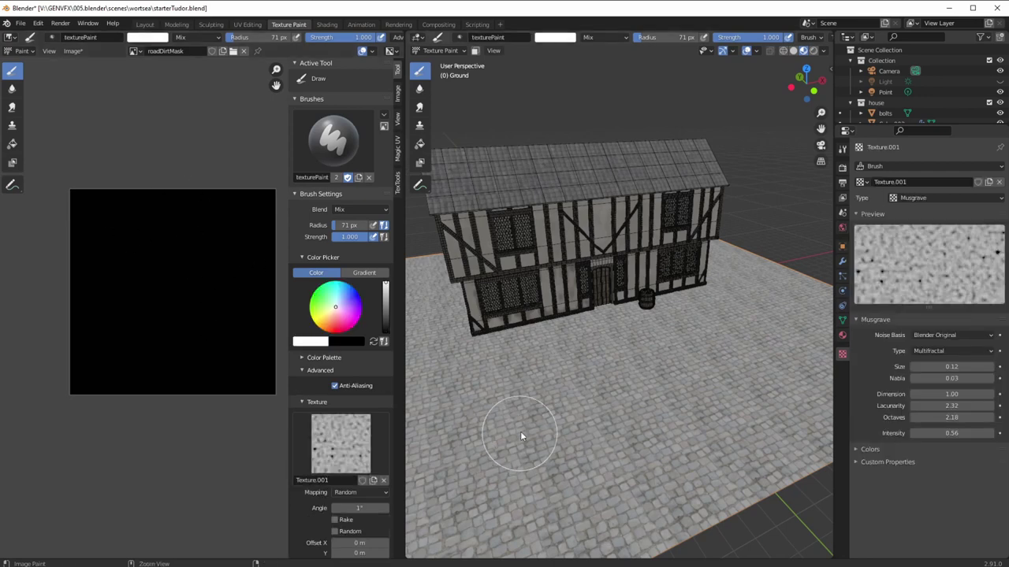
mouse_move(520, 431)
middle_mouse_down("ctrl")
mouse_move(513, 448)
mouse_move(550, 461)
mouse_move(611, 416)
middle_mouse_up("ctrl")
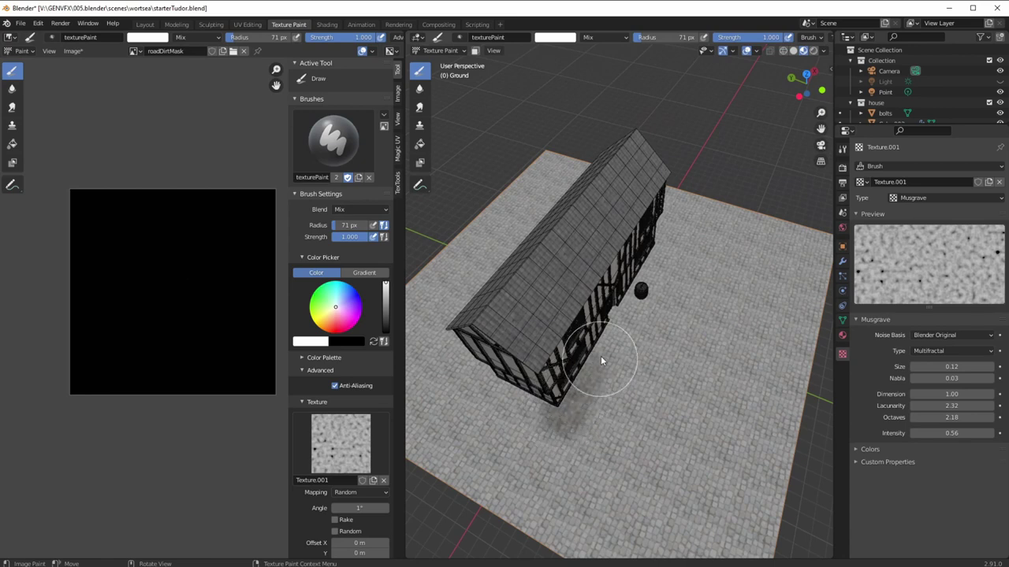
left_click_drag(649, 262, 542, 331)
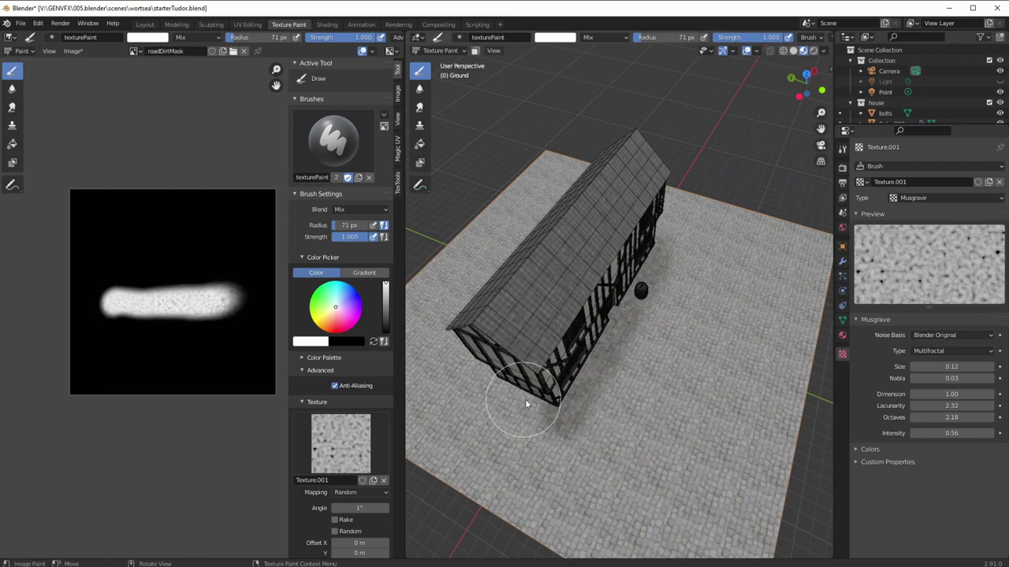
middle_click_drag(498, 387, 604, 401)
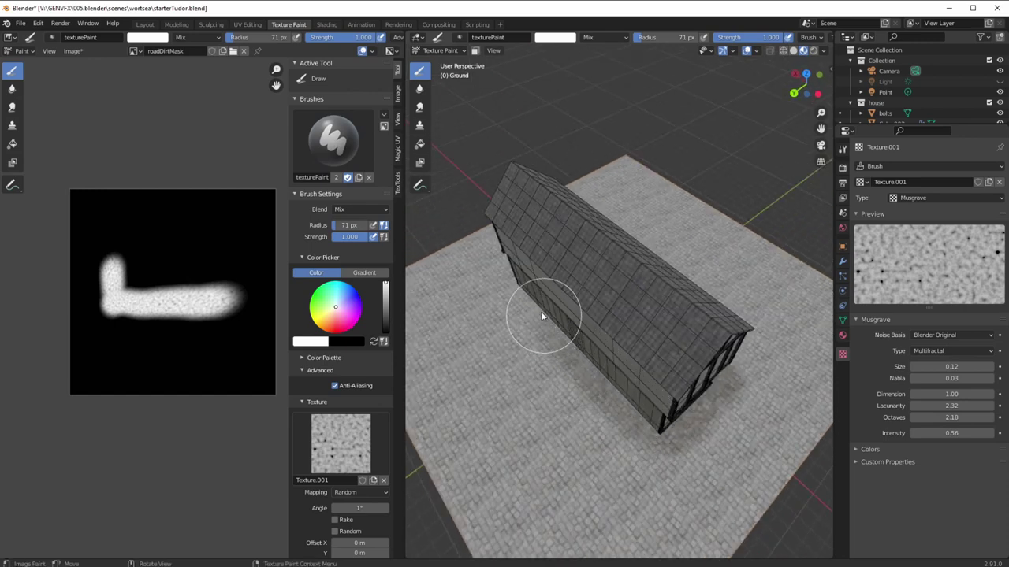
left_click_drag(541, 311, 569, 362)
mouse_move(568, 362)
middle_mouse_down()
mouse_move(458, 343)
mouse_move(636, 384)
mouse_move(669, 350)
mouse_move(670, 331)
mouse_move(674, 347)
mouse_move(532, 339)
mouse_move(536, 387)
middle_mouse_up()
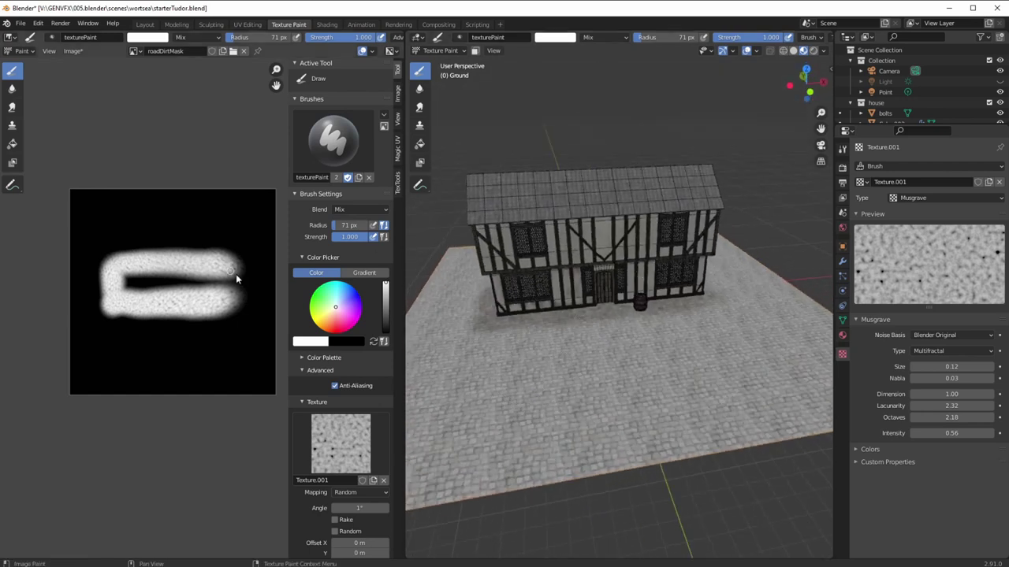
Paint white on the ground around the house's right end and add irregular patches extending out from the front wall
middle_click_drag(552, 336, 597, 354)
mouse_move(718, 317)
middle_mouse_down()
mouse_move(684, 325)
mouse_move(709, 327)
middle_mouse_up()
mouse_move(730, 323)
left_mouse_down()
mouse_move(644, 314)
mouse_move(650, 335)
mouse_move(565, 297)
mouse_move(555, 306)
left_mouse_up()
mouse_move(554, 306)
middle_mouse_down()
mouse_move(587, 342)
mouse_move(610, 321)
middle_mouse_up()
scroll(610, 322, "up", 2)
Switch to the black TexDraw brush and paint the dirt away on the ground in front of the door
left_click(329, 145)
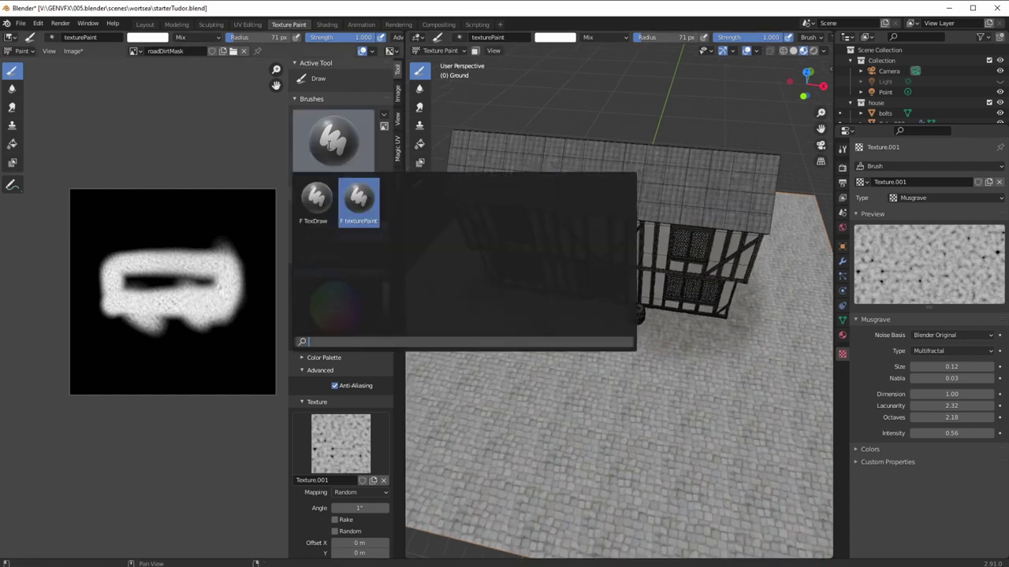
left_click(315, 199)
mouse_move(594, 335)
left_mouse_down()
mouse_move(599, 324)
mouse_move(593, 331)
left_mouse_up()
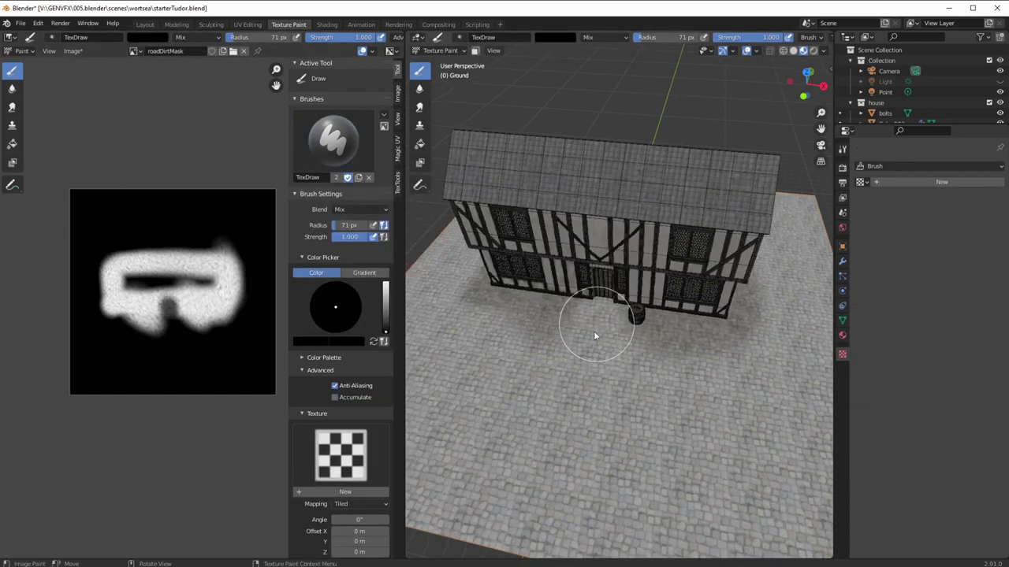
Try black TexDraw strokes with Accumulate enabled beside the doorway gap in the mask image
scroll(161, 268, "up", 1)
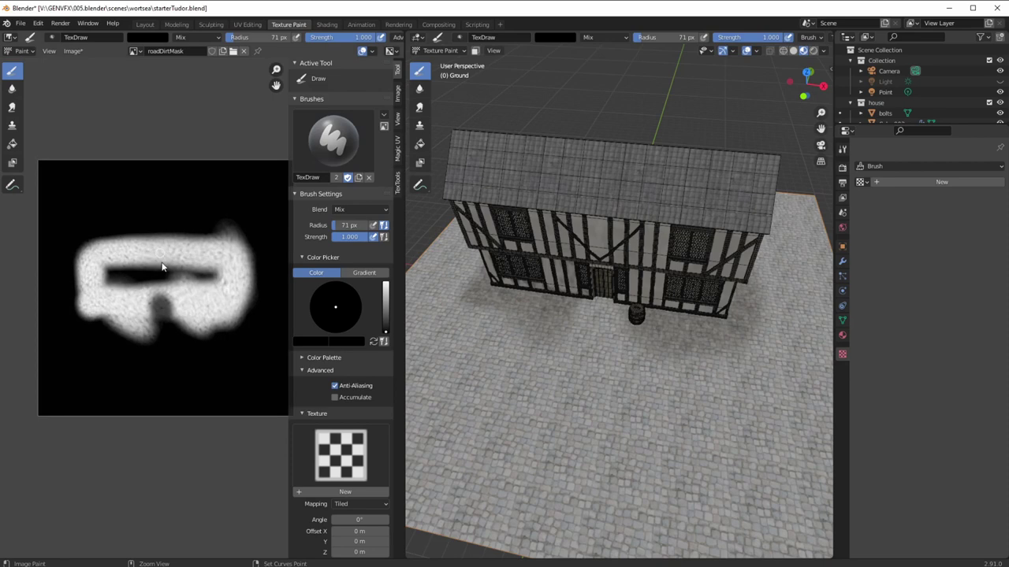
scroll(161, 268, "up", 4)
middle_click_drag(490, 373, 582, 360)
scroll(583, 318, "up", 6)
scroll(560, 387, "up", 4)
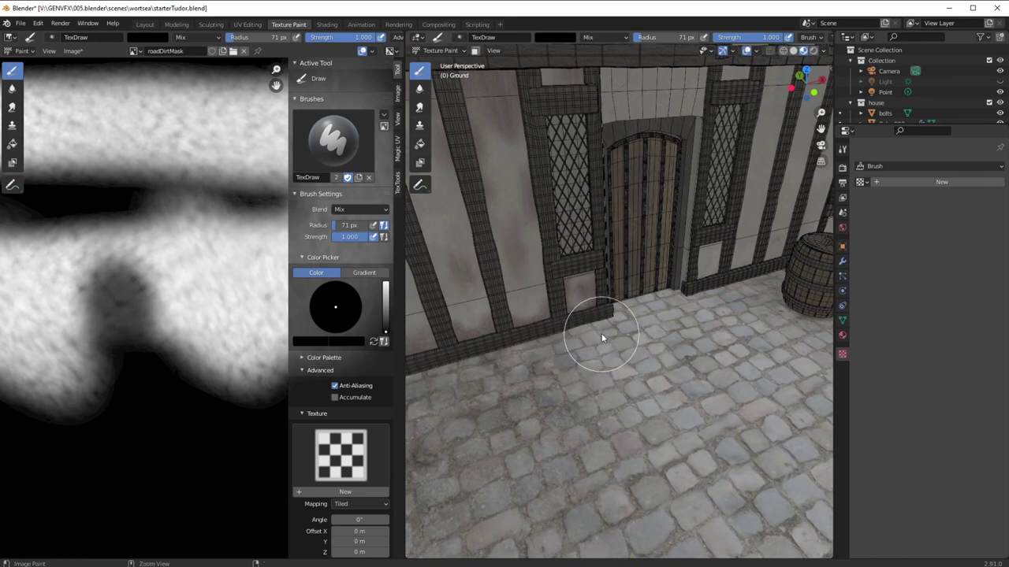
scroll(587, 353, "down", 2)
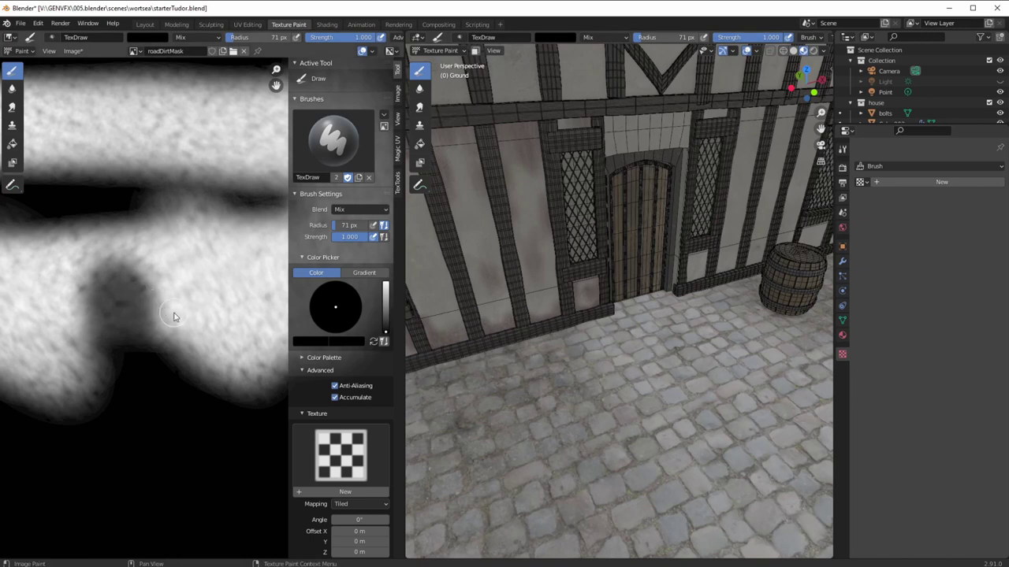
left_click_drag(169, 304, 178, 332)
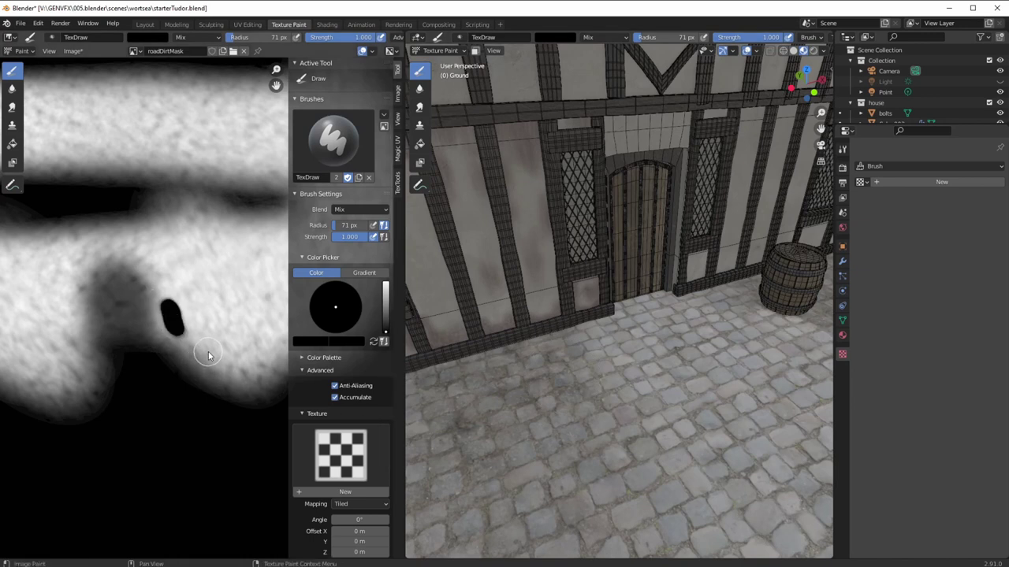
key("ctrl+z")
mouse_move(553, 342)
middle_mouse_down()
mouse_move(530, 377)
mouse_move(547, 378)
mouse_move(550, 367)
mouse_move(509, 383)
mouse_move(525, 352)
mouse_move(446, 292)
middle_mouse_up()
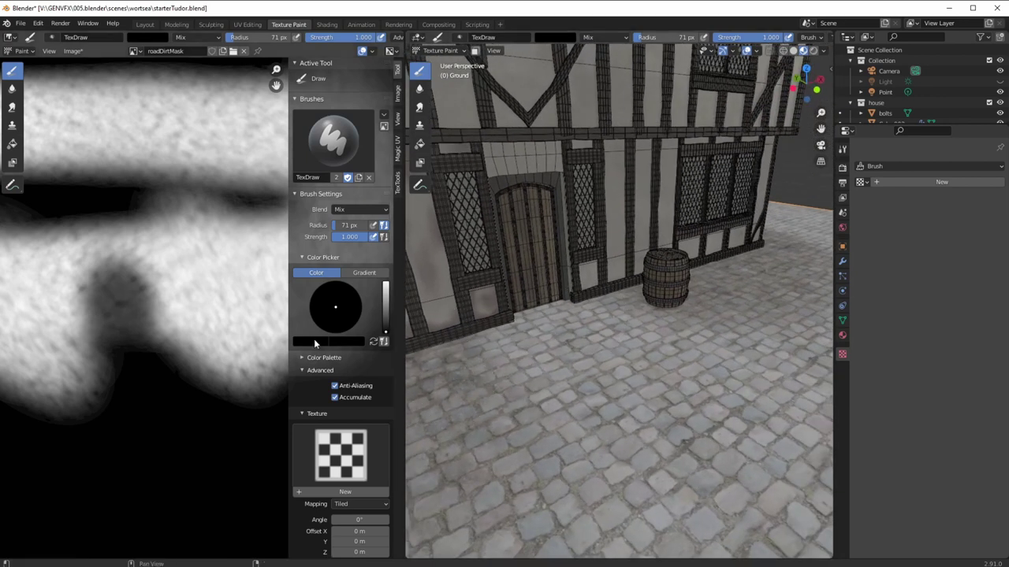
mouse_move(186, 269)
left_mouse_down()
mouse_move(196, 272)
mouse_move(169, 274)
left_mouse_up()
key("ctrl+z")
Switch to the texturePaint brush and paint fine noisy white in the mask just right of the doorway gap
left_click(335, 142)
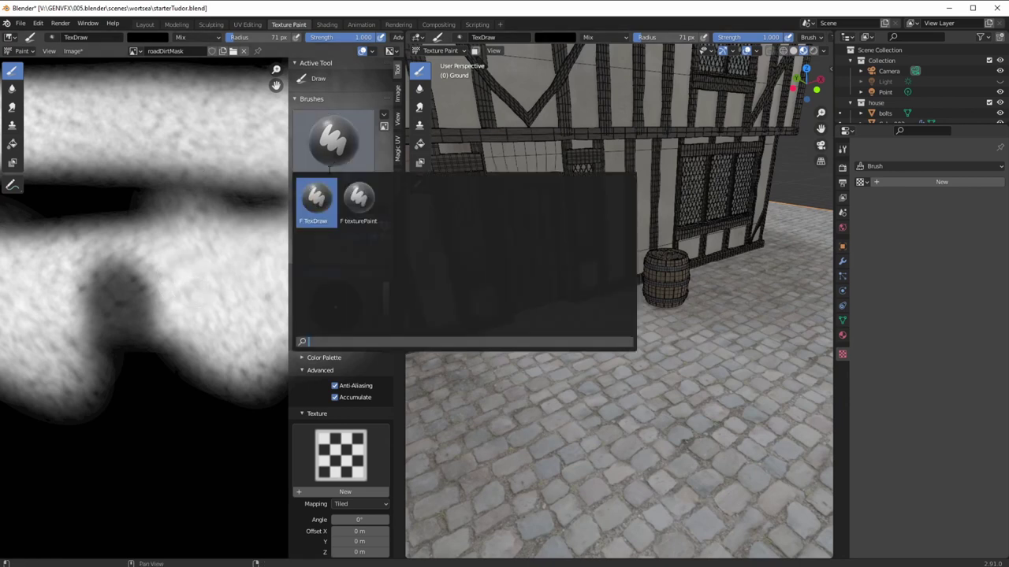
left_click(356, 197)
left_click(164, 302)
mouse_move(550, 373)
middle_mouse_down("ctrl")
mouse_move(585, 359)
mouse_move(625, 315)
mouse_move(530, 367)
mouse_move(542, 384)
middle_mouse_up("ctrl")
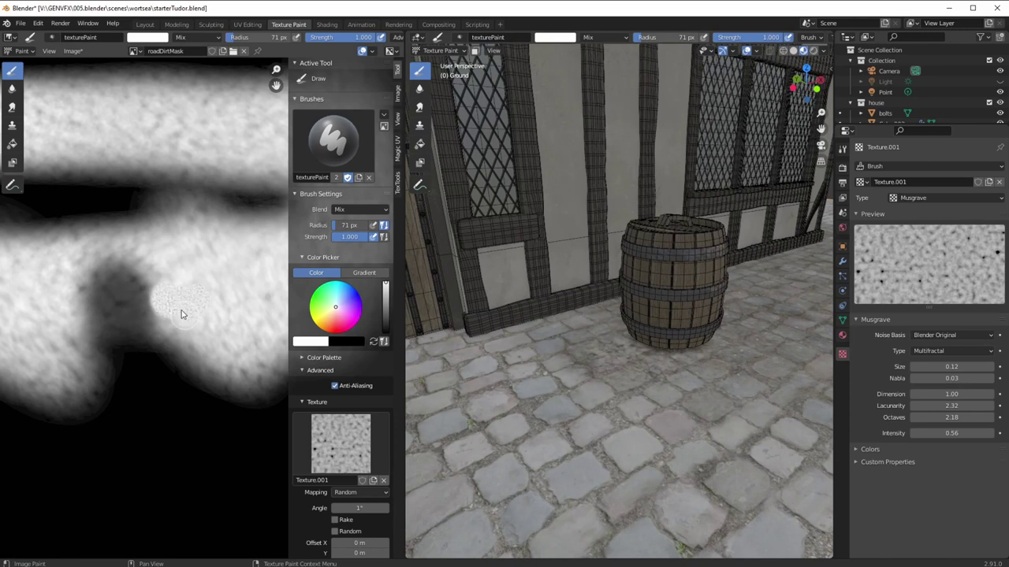
left_click_drag(181, 314, 163, 313)
middle_click_drag(156, 315, 187, 340)
left_click_drag(187, 341, 204, 353)
mouse_move(185, 341)
middle_mouse_down()
mouse_move(225, 338)
mouse_move(152, 314)
middle_mouse_up()
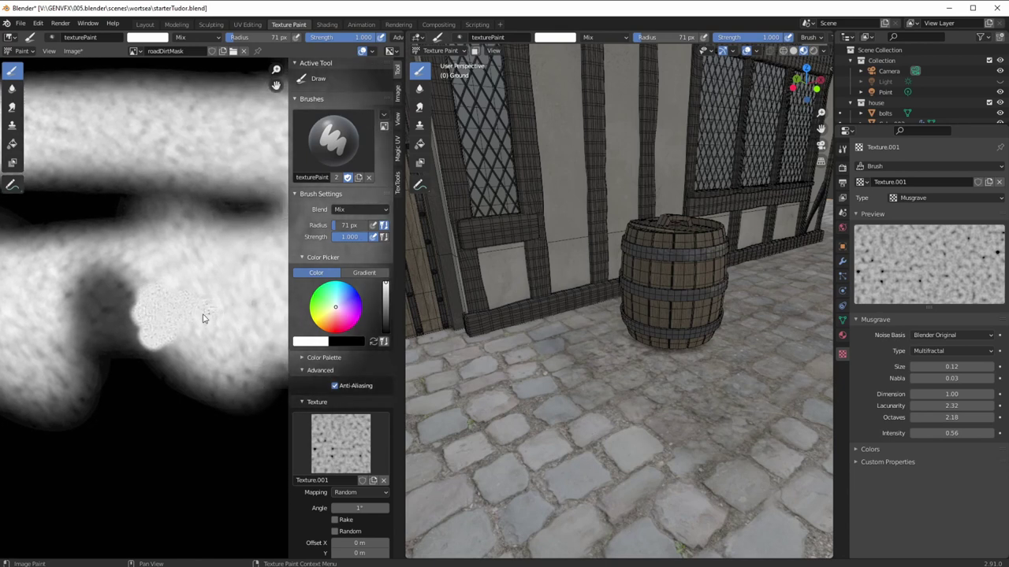
Extend the fine noisy white in the mask along the front wall beneath the window right of the door
middle_click_drag(557, 381, 487, 411)
mouse_move(218, 299)
middle_mouse_down()
mouse_move(137, 310)
mouse_move(173, 281)
mouse_move(39, 315)
middle_mouse_up()
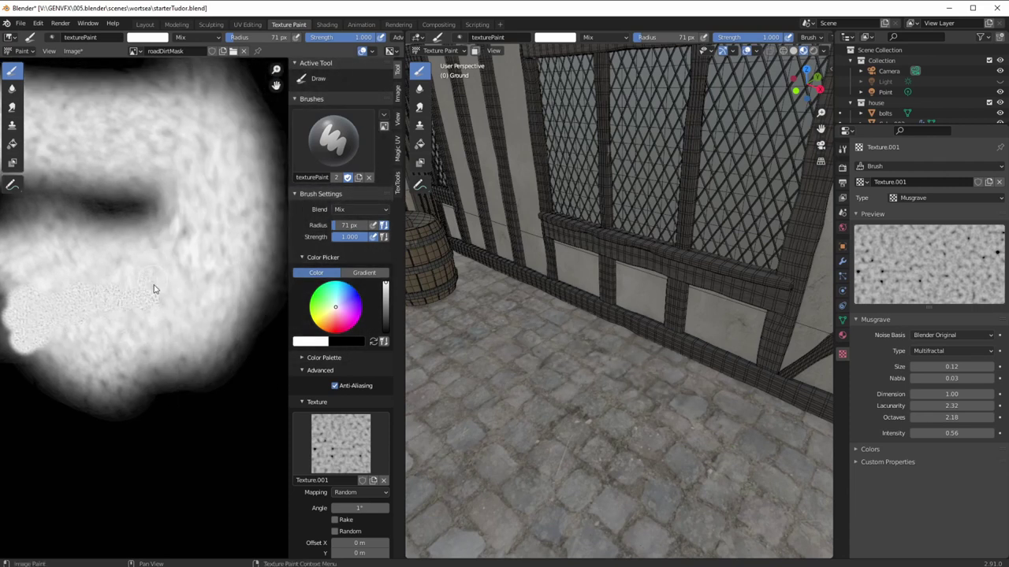
mouse_move(111, 310)
middle_mouse_down("ctrl")
mouse_move(139, 250)
mouse_move(206, 279)
middle_mouse_up("ctrl")
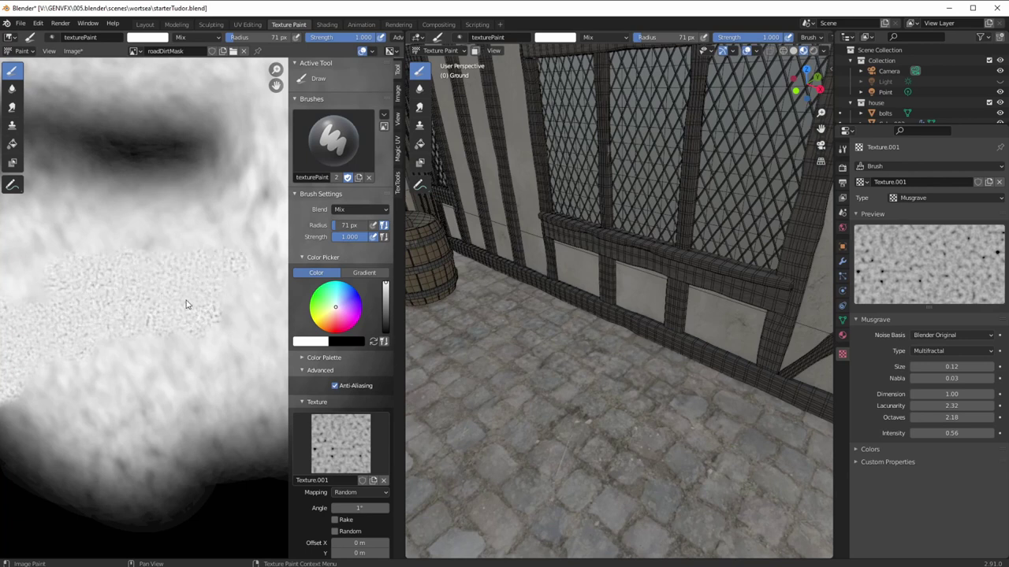
middle_click_drag(220, 294, 153, 302)
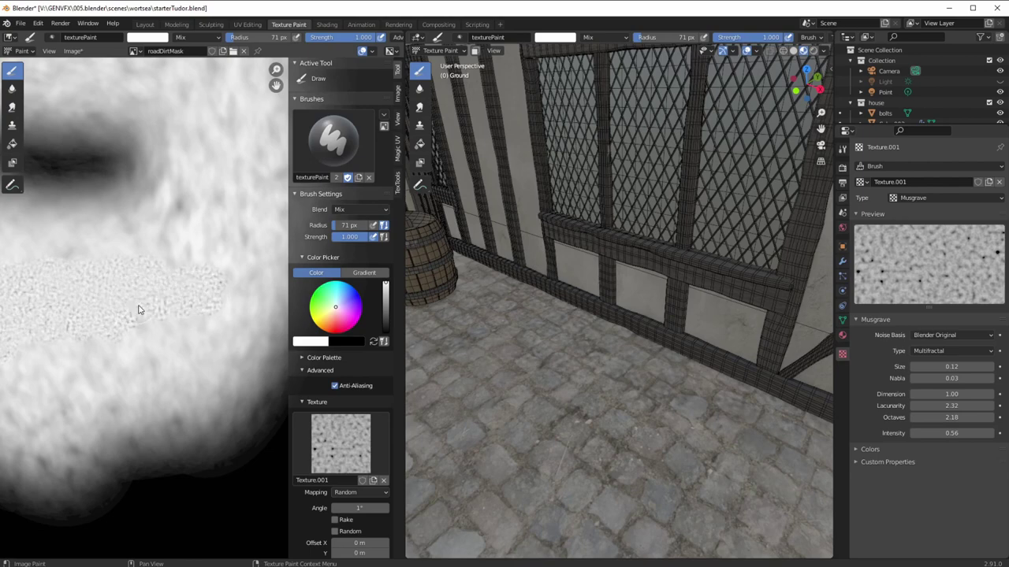
Paint fine noisy white along both upper edges of the doorway gap in the mask, narrowing it near the door
middle_click_drag(468, 394, 441, 418)
scroll(110, 372, "down", 2)
scroll(115, 367, "up", 3)
left_click_drag(103, 290, 82, 283)
middle_click_drag(631, 354, 591, 338)
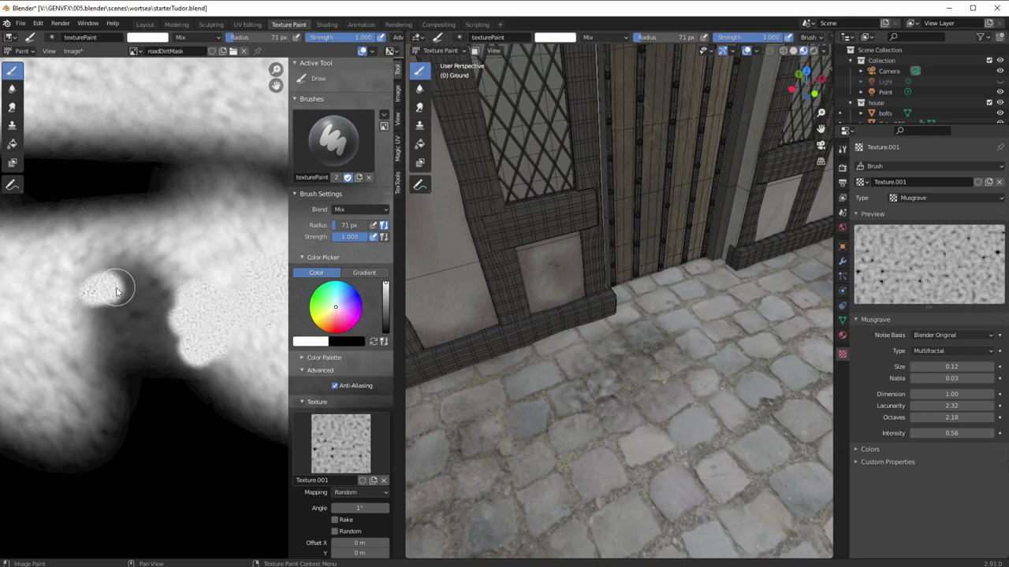
key("ctrl+z")
mouse_move(77, 293)
left_mouse_down()
mouse_move(90, 293)
mouse_move(104, 266)
mouse_move(113, 282)
mouse_move(113, 254)
left_mouse_up()
mouse_move(191, 285)
left_mouse_down()
mouse_move(152, 267)
mouse_move(190, 284)
left_mouse_up()
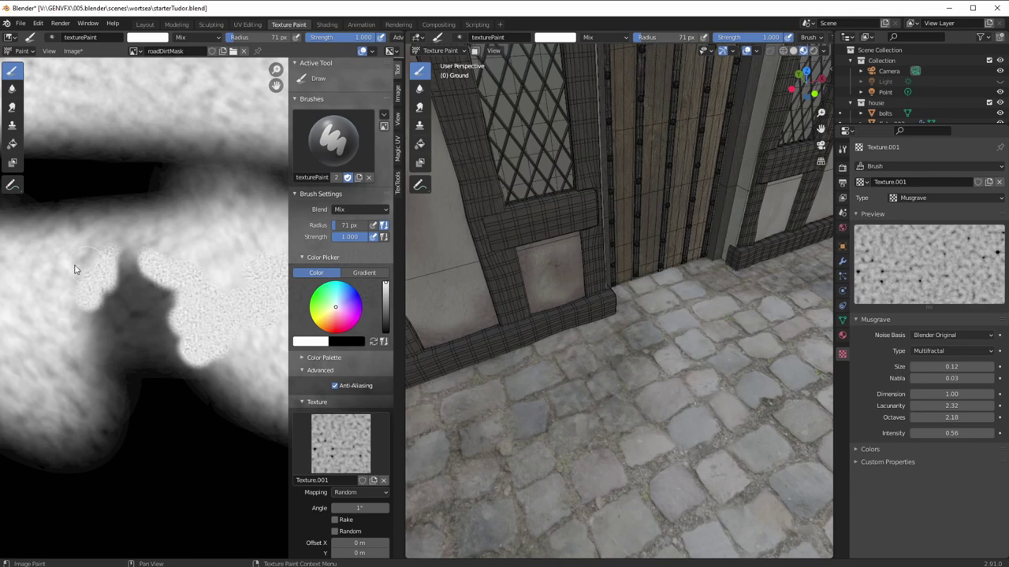
Extend the fine noisy white in the mask along the front wall left of the door, up to the house corner
middle_click_drag(476, 436, 506, 447)
mouse_move(57, 309)
middle_mouse_down()
mouse_move(130, 316)
mouse_move(79, 335)
mouse_move(114, 353)
mouse_move(113, 331)
middle_mouse_up()
mouse_move(115, 307)
left_mouse_down()
mouse_move(108, 328)
mouse_move(86, 336)
left_mouse_up()
middle_click_drag(211, 355, 215, 365, "ctrl")
mouse_move(479, 414)
middle_mouse_down("ctrl")
mouse_move(483, 440)
mouse_move(516, 420)
mouse_move(488, 402)
middle_mouse_up("ctrl")
middle_click_drag(209, 353, 153, 330)
mouse_move(121, 329)
left_mouse_down()
mouse_move(63, 320)
mouse_move(79, 330)
mouse_move(63, 339)
mouse_move(30, 293)
mouse_move(31, 329)
mouse_move(93, 329)
left_mouse_up()
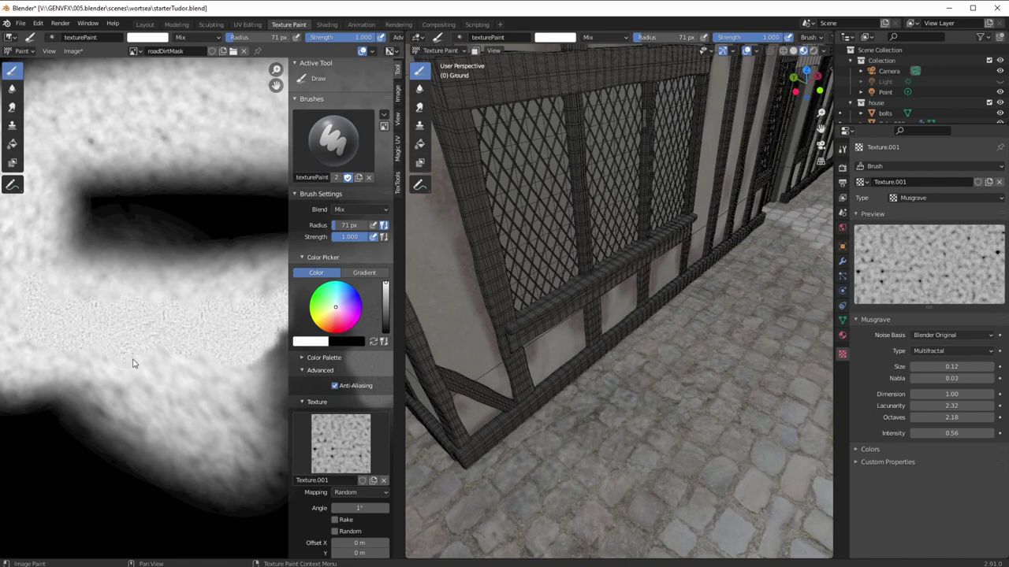
Duplicate the texturePaint brush and rename the copy white
middle_click_drag(541, 405, 601, 345)
scroll(190, 334, "up", 1)
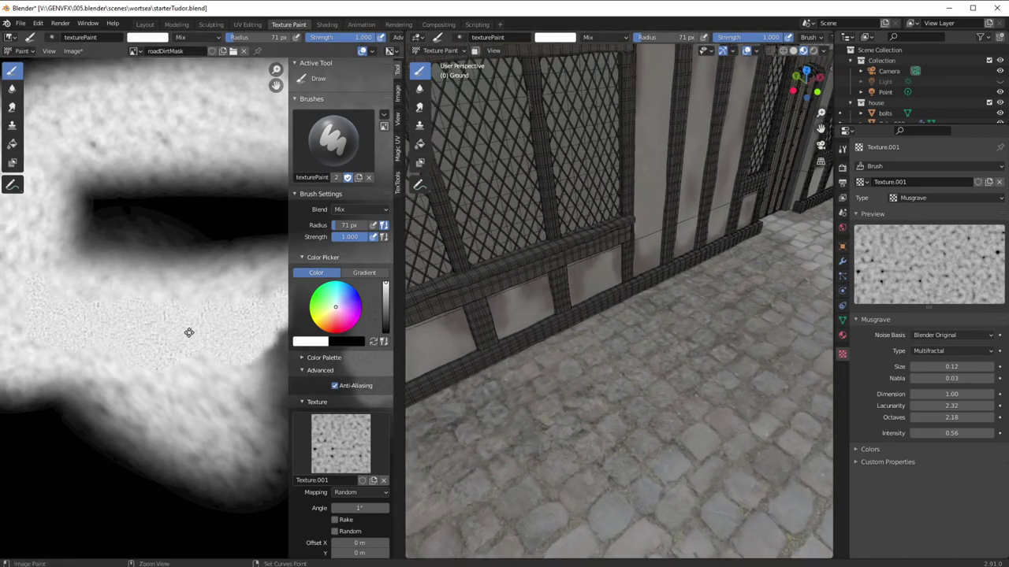
middle_click_drag(189, 334, 181, 333)
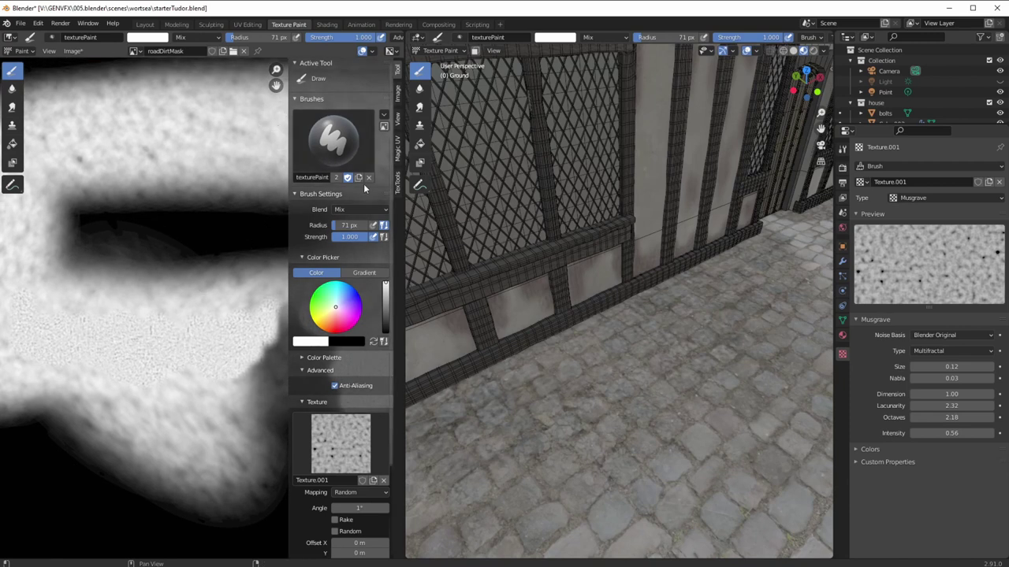
left_click(334, 140)
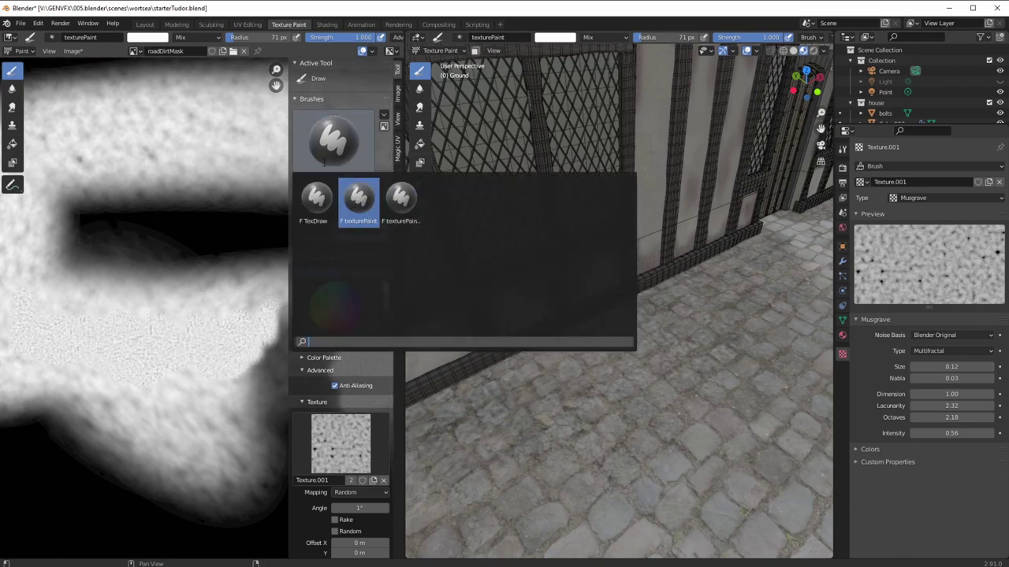
left_click(359, 198)
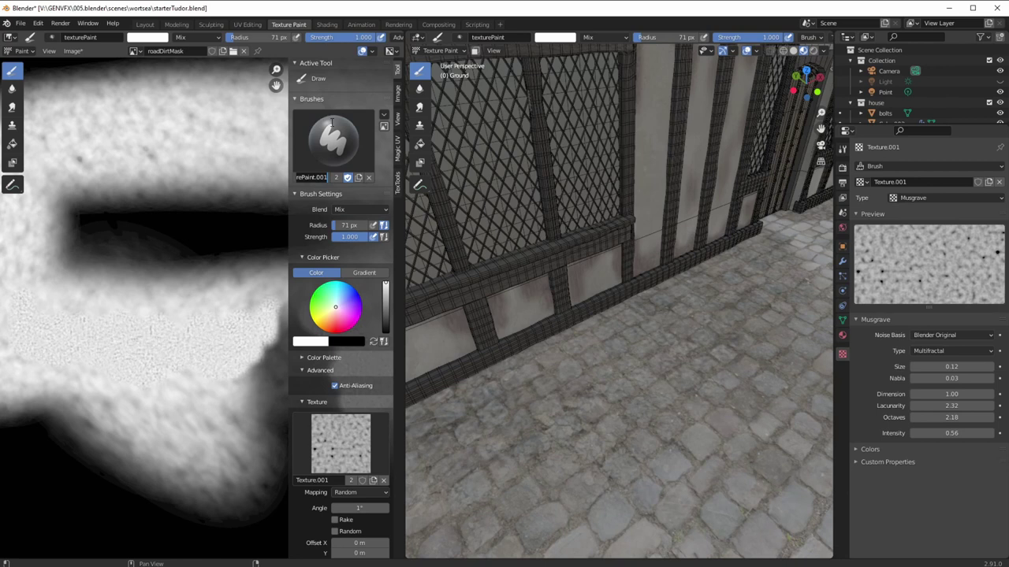
key("Return")
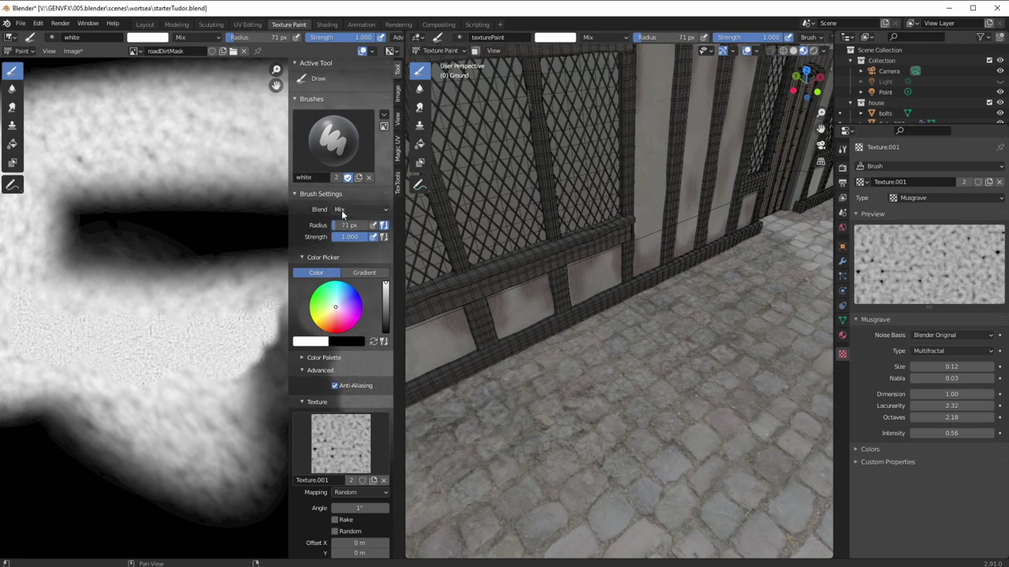
Remove the Texture.001 texture from the white brush
scroll(311, 407, "down", 4)
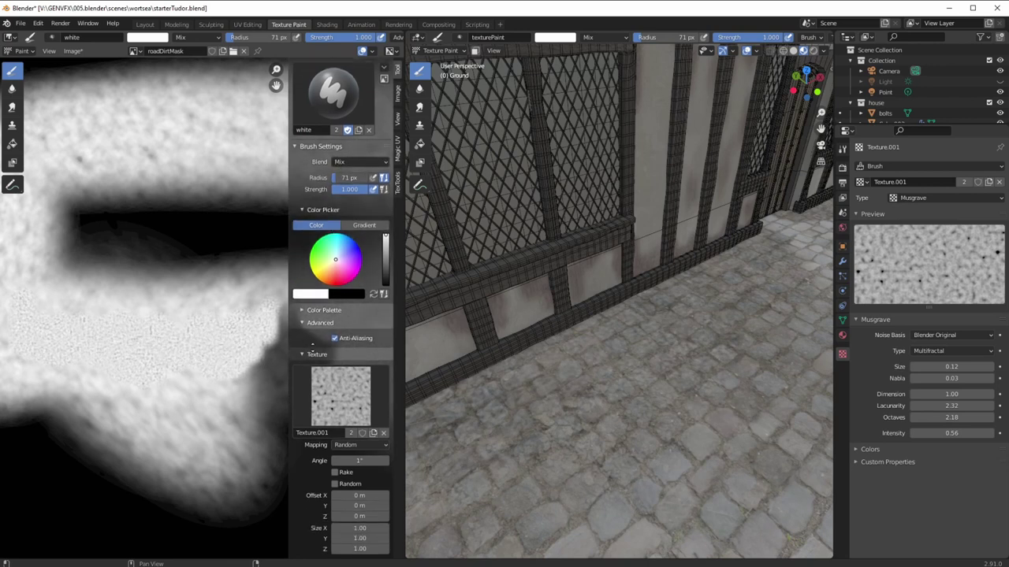
scroll(309, 386, "up", 3)
scroll(312, 441, "up", 1)
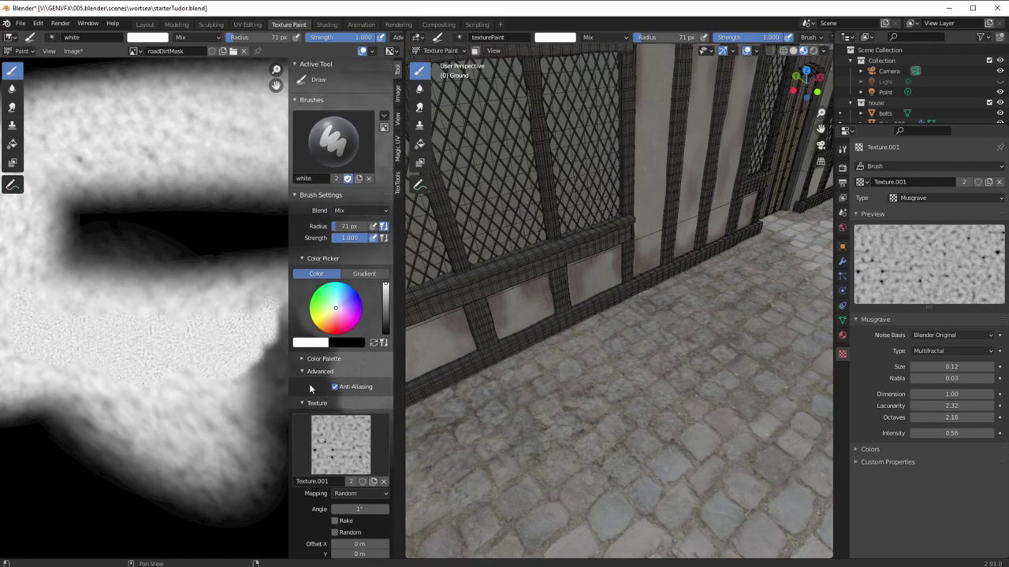
scroll(315, 385, "down", 4)
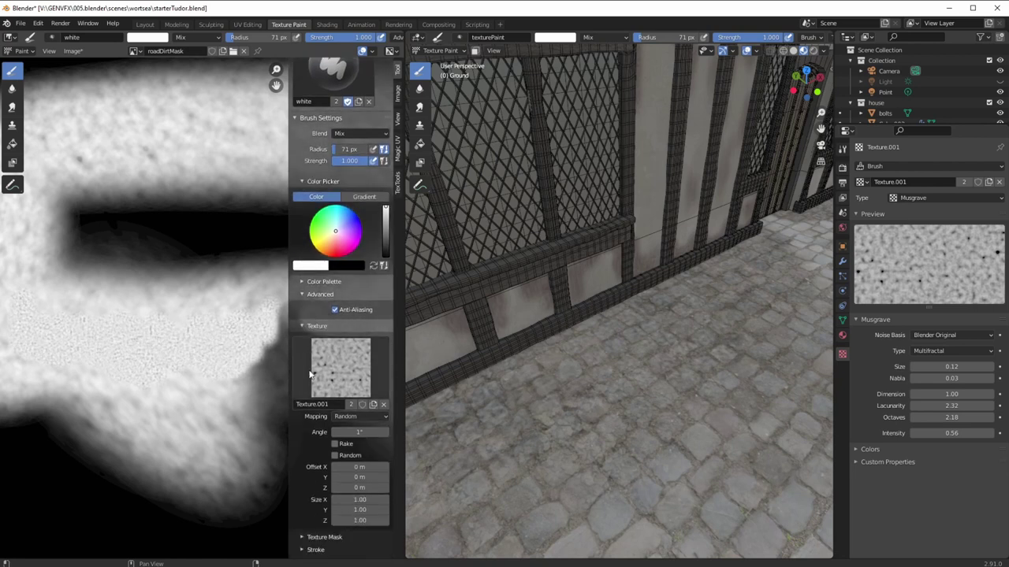
left_click(384, 382)
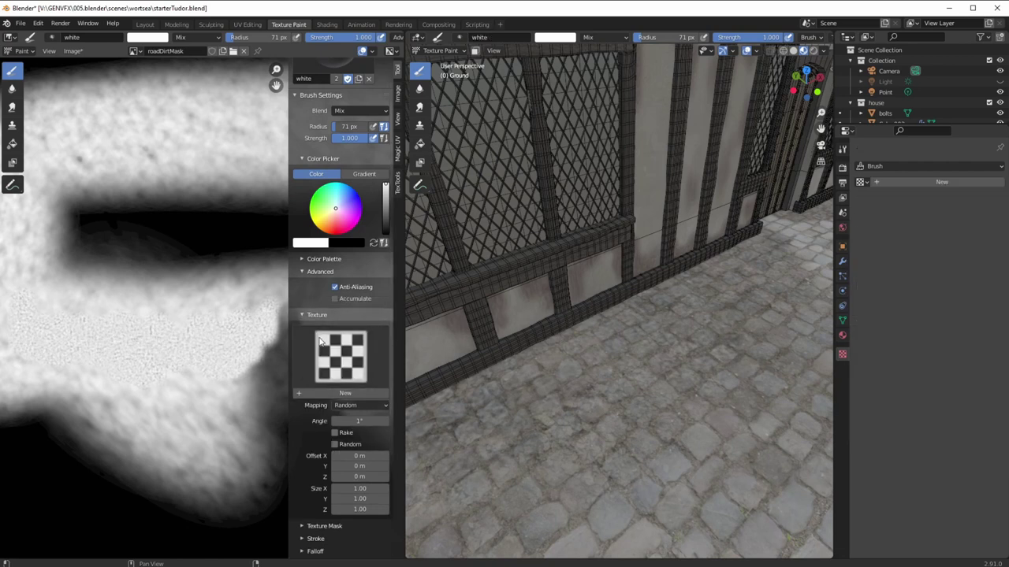
Paint a solid white strip in the mask along the base of the front wall left of the door
left_click_drag(164, 317, 65, 322)
middle_click_drag(164, 337, 93, 344)
scroll(171, 301, "up", 3)
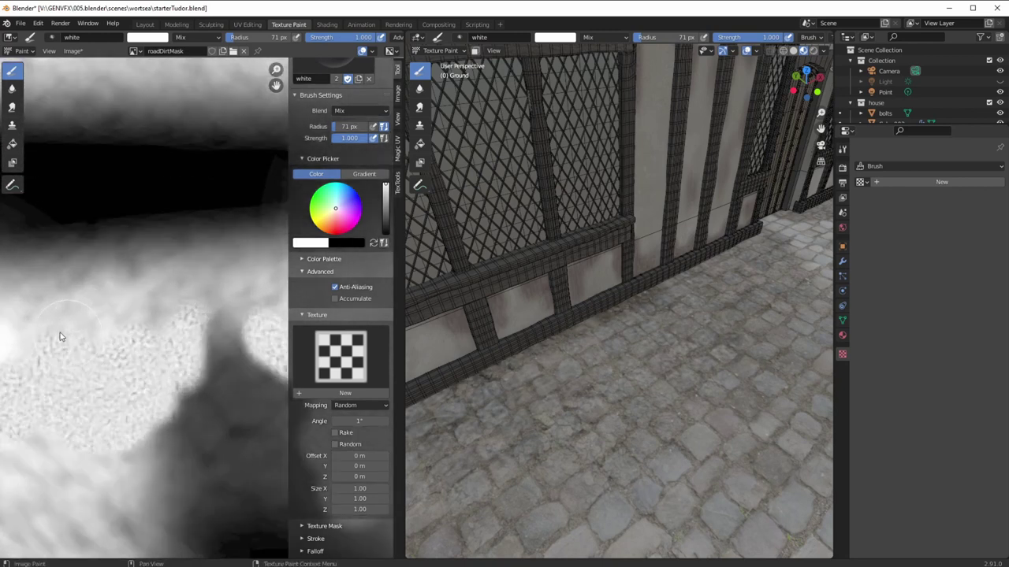
left_click_drag(33, 341, 40, 339)
mouse_move(429, 372)
middle_mouse_down()
mouse_move(489, 382)
mouse_move(510, 374)
mouse_move(525, 399)
mouse_move(539, 385)
middle_mouse_up()
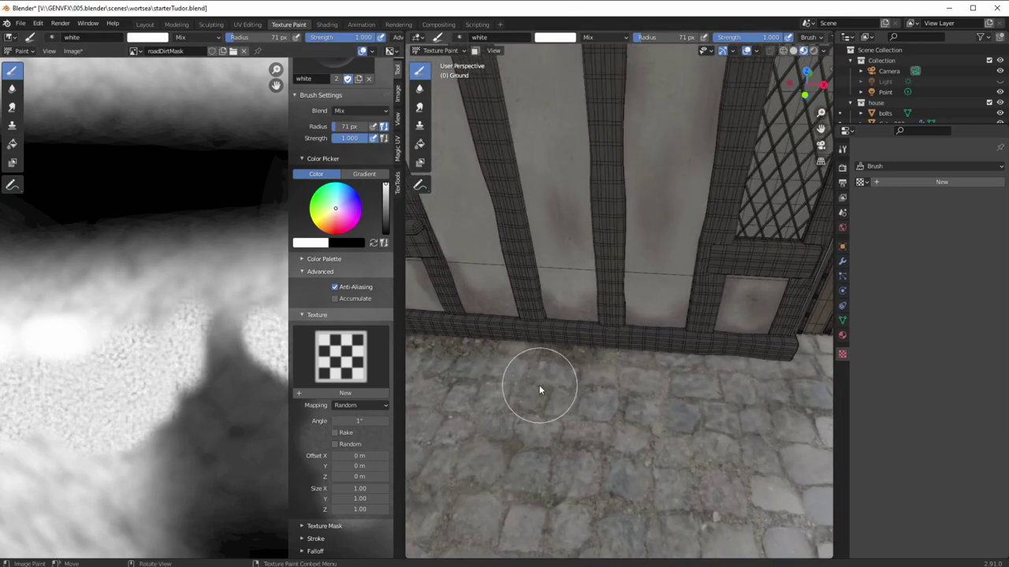
left_click_drag(137, 342, 158, 340)
middle_click_drag(162, 335, 124, 344)
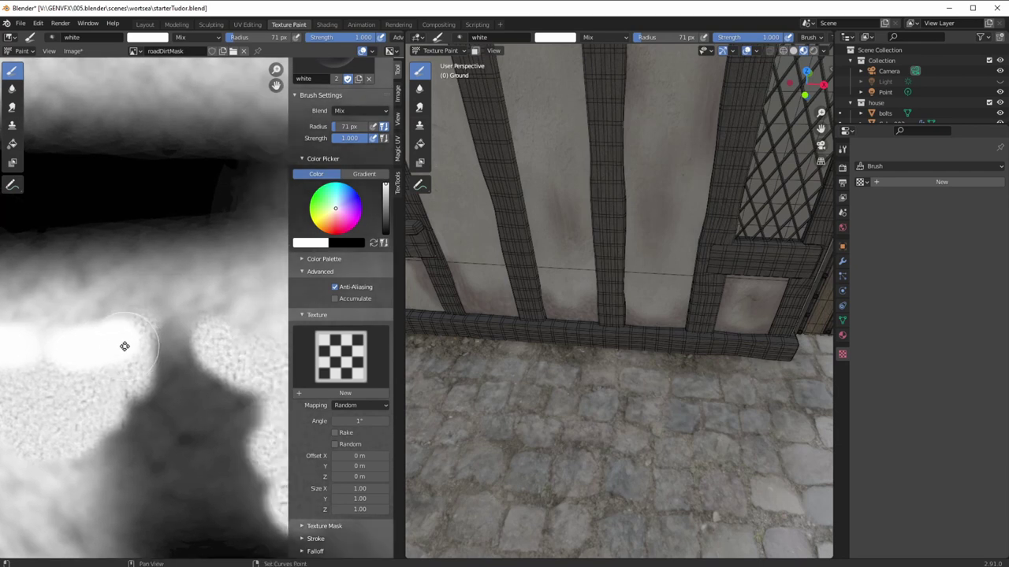
Continue the solid white strip in the mask across the door threshold to the wall right of the door
middle_click_drag(619, 387, 556, 385)
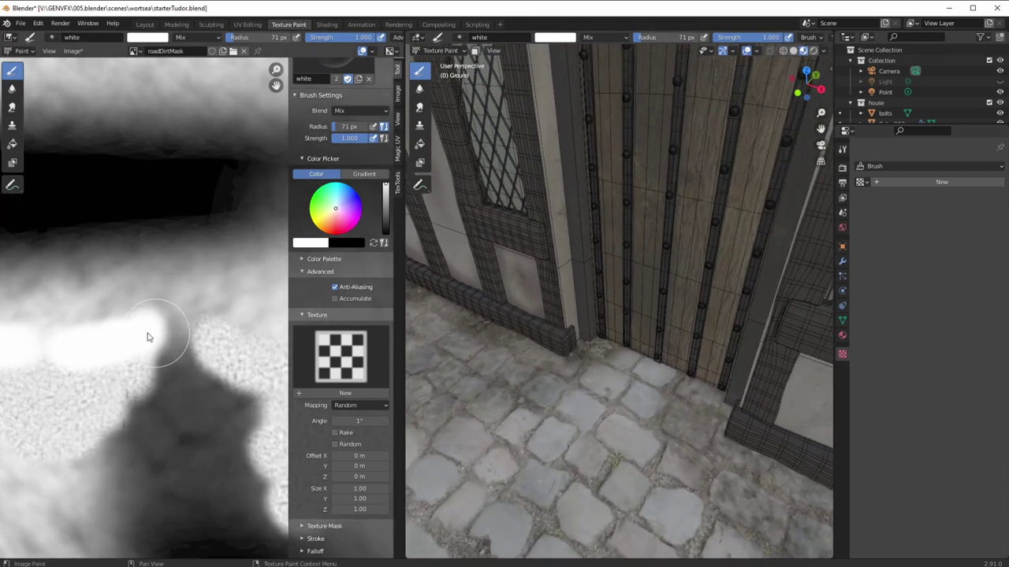
mouse_move(160, 338)
left_mouse_down()
mouse_move(192, 337)
mouse_move(158, 331)
mouse_move(170, 361)
mouse_move(214, 360)
mouse_move(234, 333)
mouse_move(251, 337)
mouse_move(240, 357)
left_mouse_up()
middle_click_drag(239, 352, 181, 331)
left_click_drag(203, 339, 237, 344)
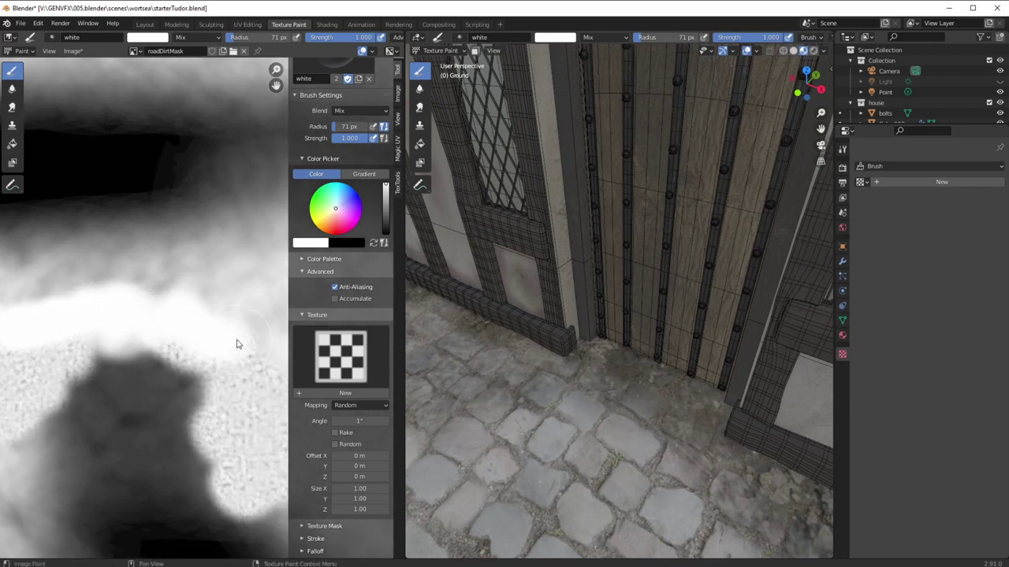
Extend the solid white strip in the mask down over the speckled area beside the doorway's right side
middle_click_drag(218, 365, 241, 360, "ctrl")
middle_click_drag(574, 451, 542, 480, "ctrl")
middle_click_drag(709, 410, 509, 477, "shift")
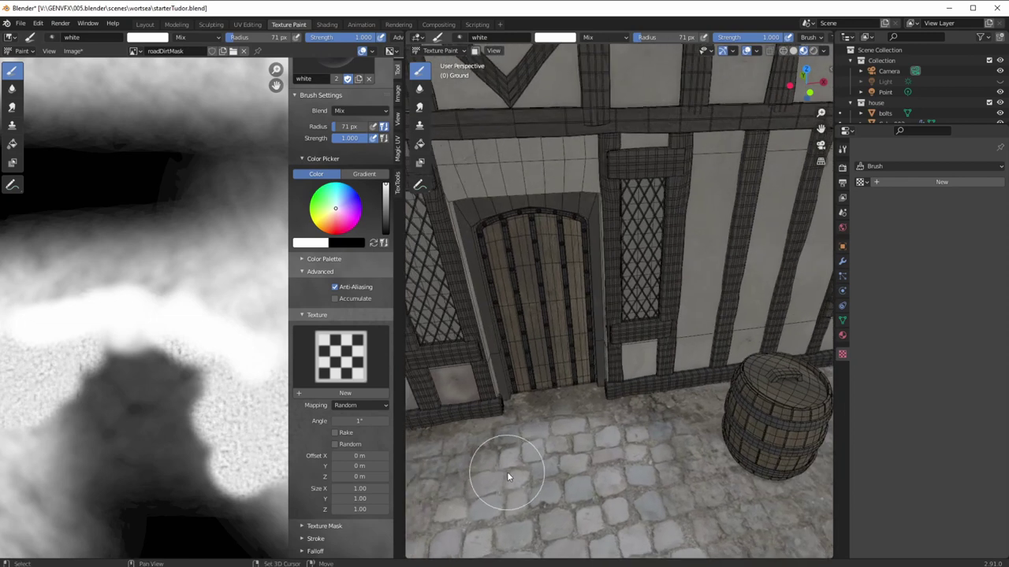
scroll(204, 416, "up", 4)
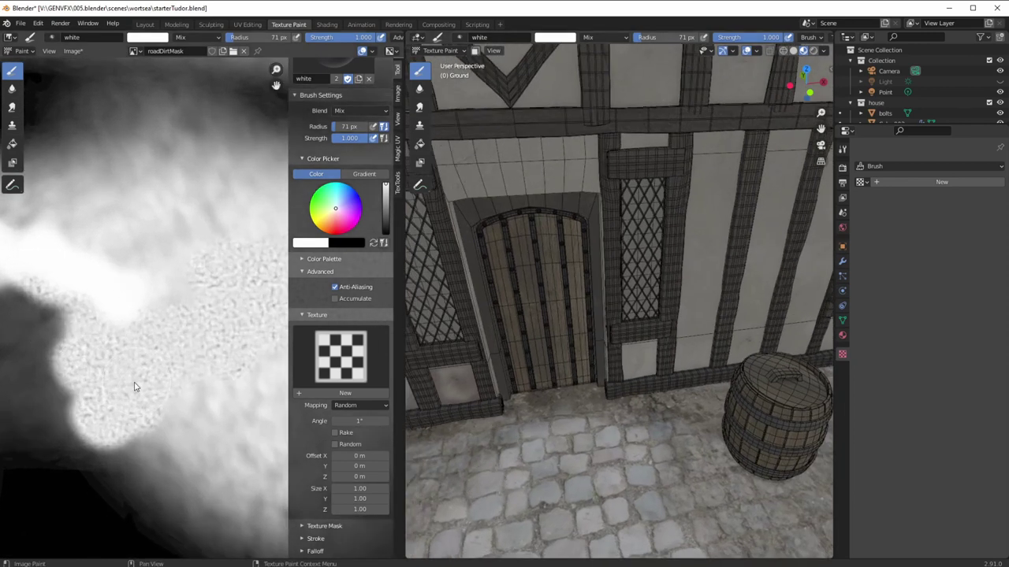
mouse_move(116, 380)
left_mouse_down()
mouse_move(113, 359)
mouse_move(144, 374)
mouse_move(164, 365)
mouse_move(163, 318)
mouse_move(131, 302)
mouse_move(105, 330)
left_mouse_up()
middle_click_drag(174, 353, 146, 354)
scroll(182, 329, "down", 1)
middle_click_drag(458, 443, 527, 456)
scroll(526, 461, "up", 1)
scroll(556, 446, "up", 1)
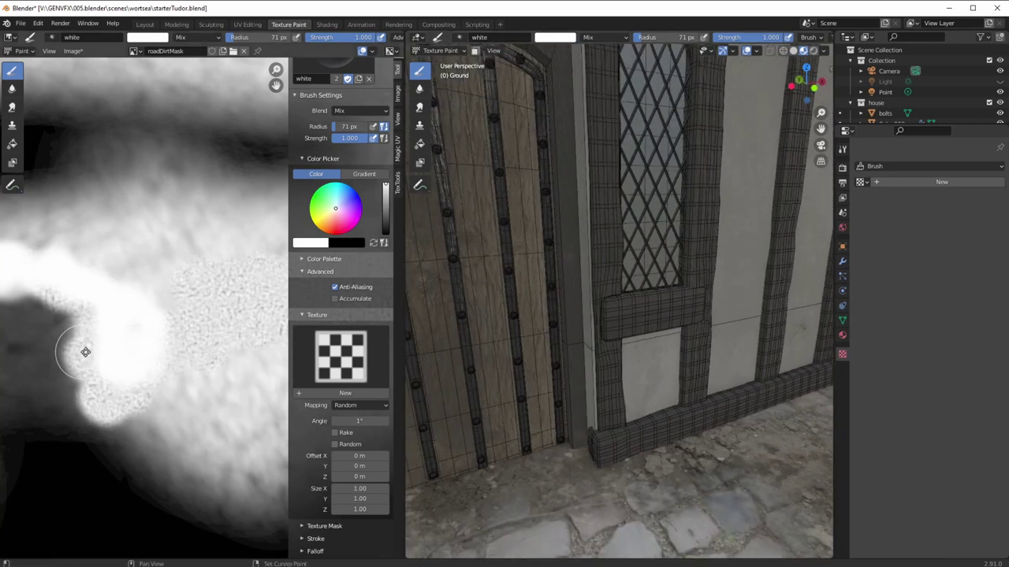
middle_click_drag(85, 353, 132, 363)
Switch to the TexDraw brush and rename it black
left_click(332, 64)
left_click(316, 101)
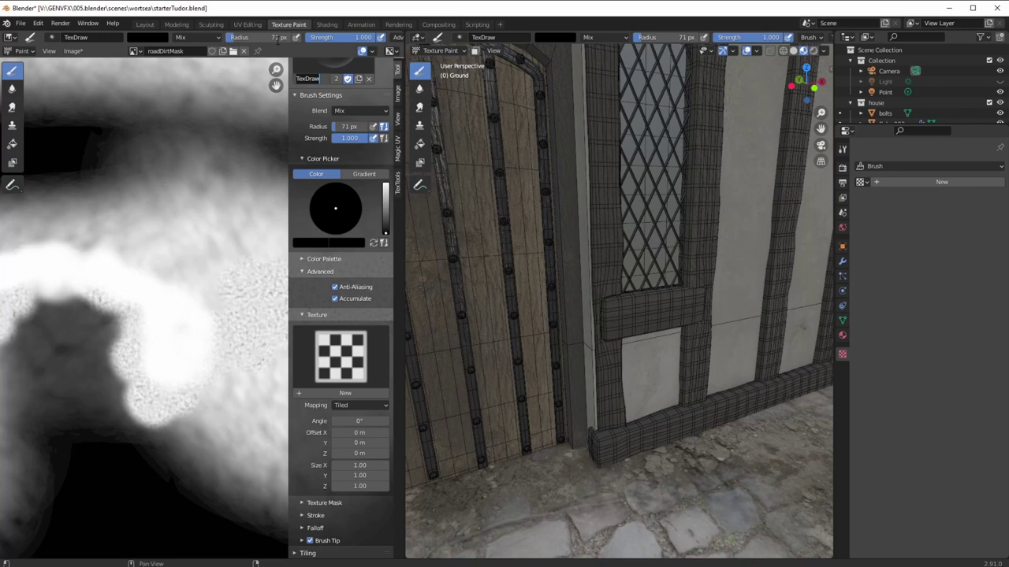
key("Return")
Paint black dabs in the mask at the door threshold and just in front of it
middle_click_drag(87, 350, 167, 385)
middle_click_drag(517, 524, 514, 459)
mouse_move(145, 344)
left_mouse_down()
mouse_move(146, 355)
mouse_move(158, 333)
left_mouse_up()
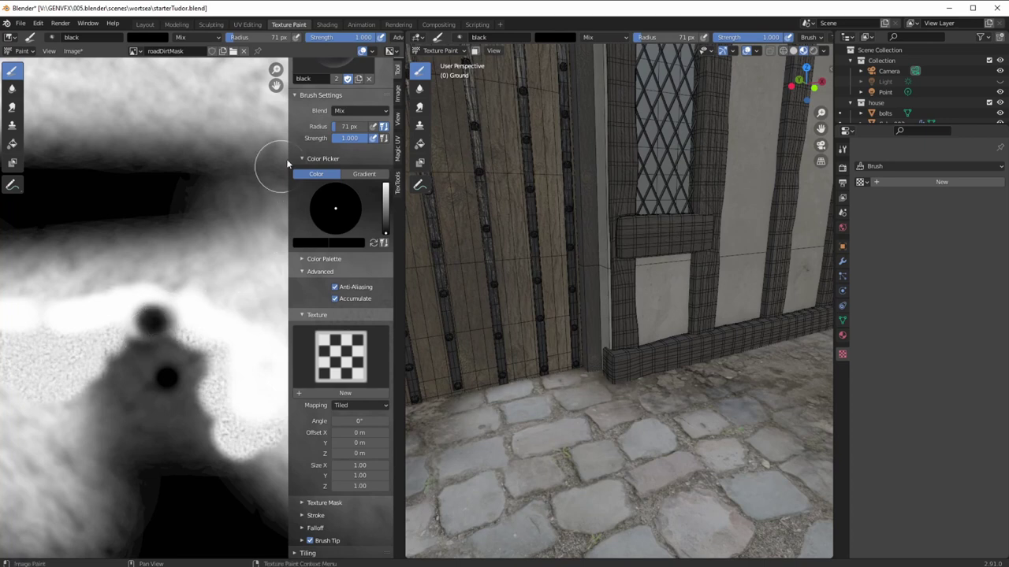
Switch to the texturePaint brush and paint its speckled texture over the black dab at the door threshold in the mask
scroll(335, 111, "up", 3)
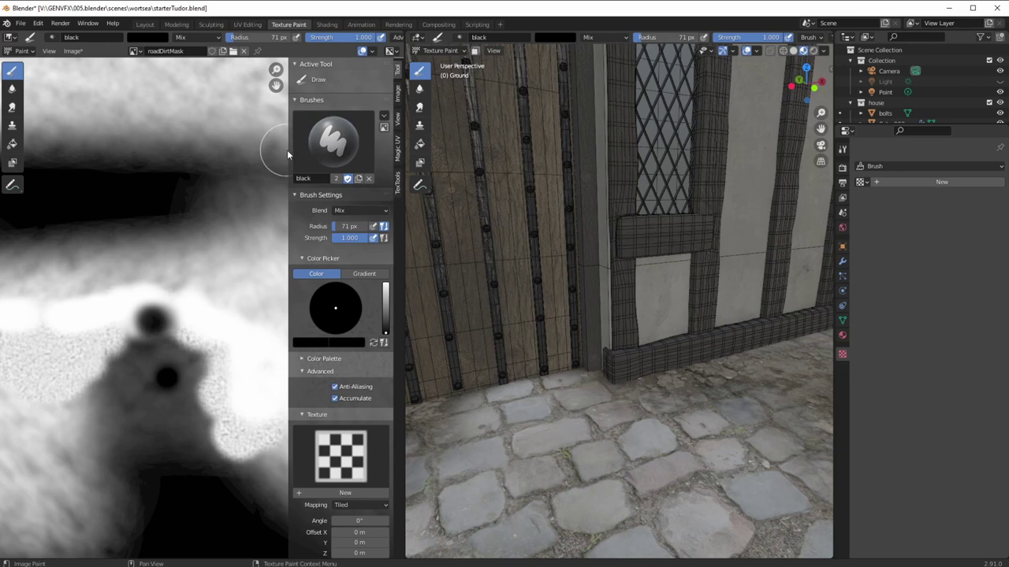
left_click(333, 141)
left_click(358, 200)
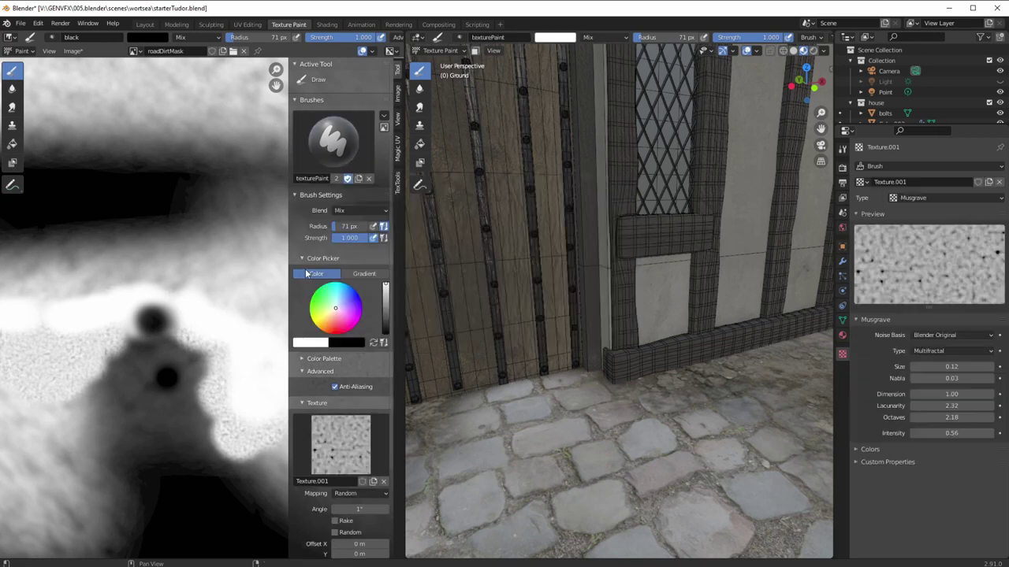
left_click(175, 317)
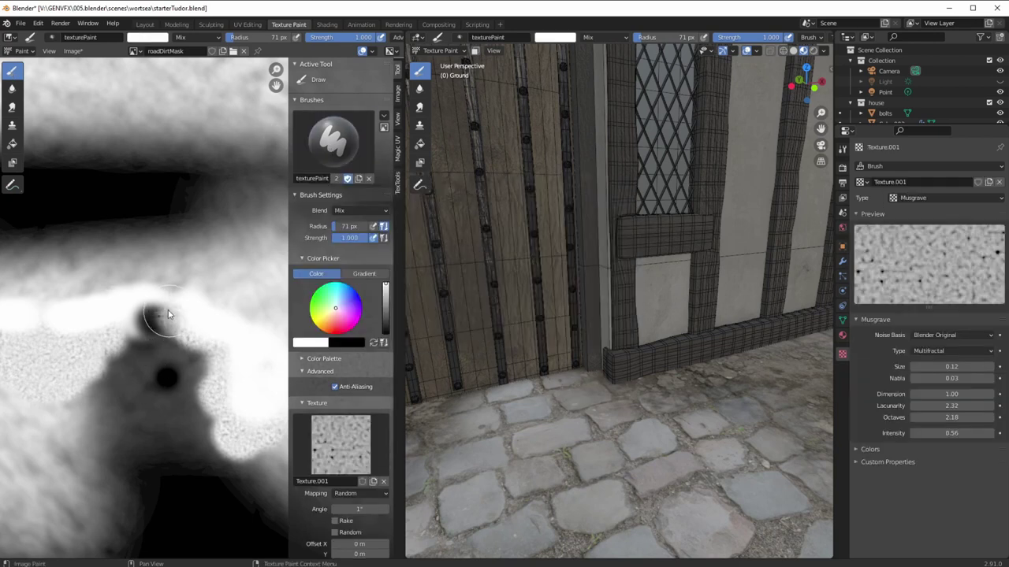
left_click_drag(147, 315, 197, 347)
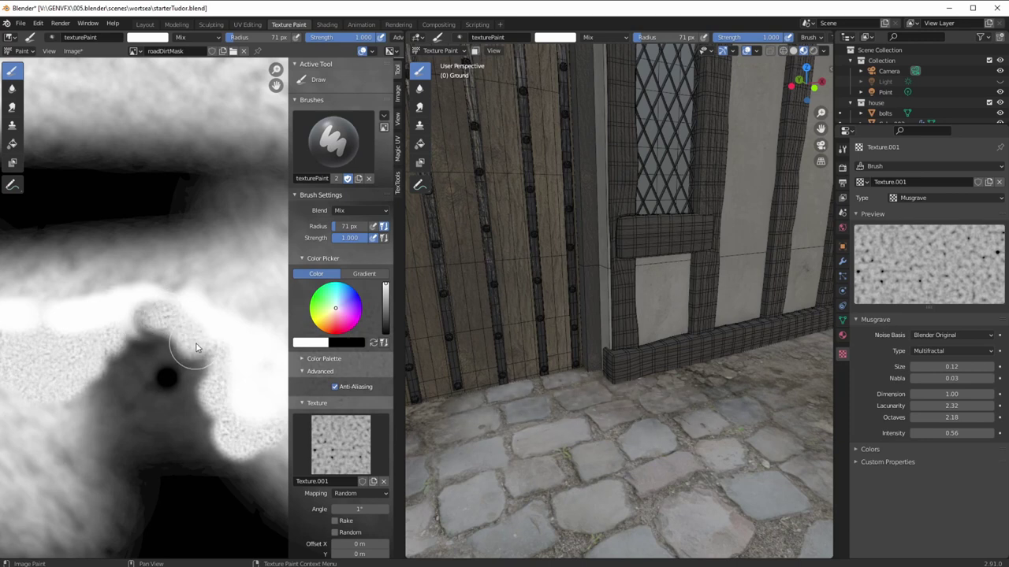
Render the scene and examine the ground around the house in the rendered image
scroll(578, 428, "down", 6)
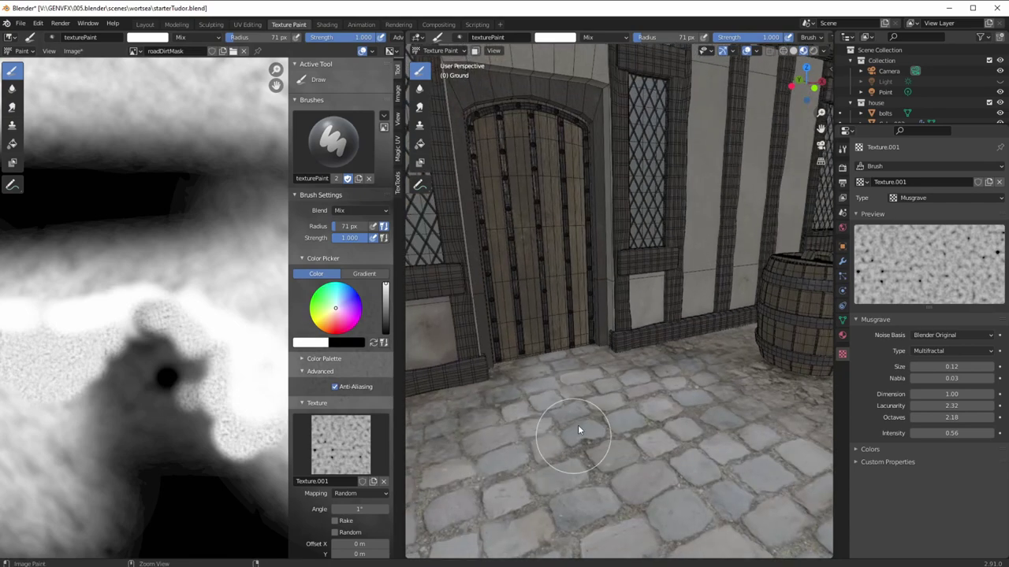
mouse_move(571, 460)
middle_mouse_down()
mouse_move(592, 468)
mouse_move(581, 428)
mouse_move(583, 472)
mouse_move(598, 471)
mouse_move(579, 473)
middle_mouse_up()
mouse_move(519, 418)
middle_mouse_down()
mouse_move(511, 412)
mouse_move(520, 408)
middle_mouse_up()
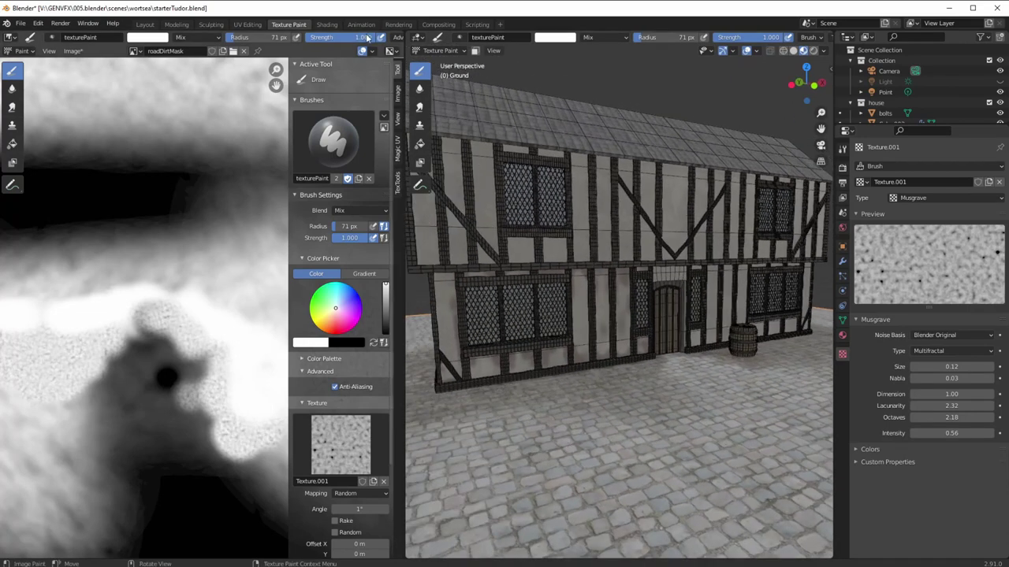
left_click(398, 25)
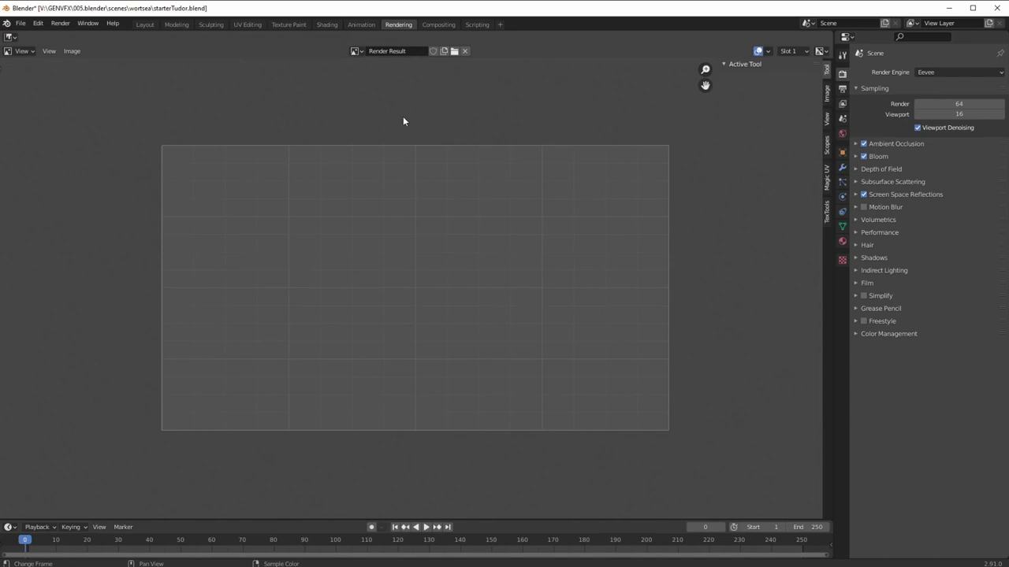
key("F12")
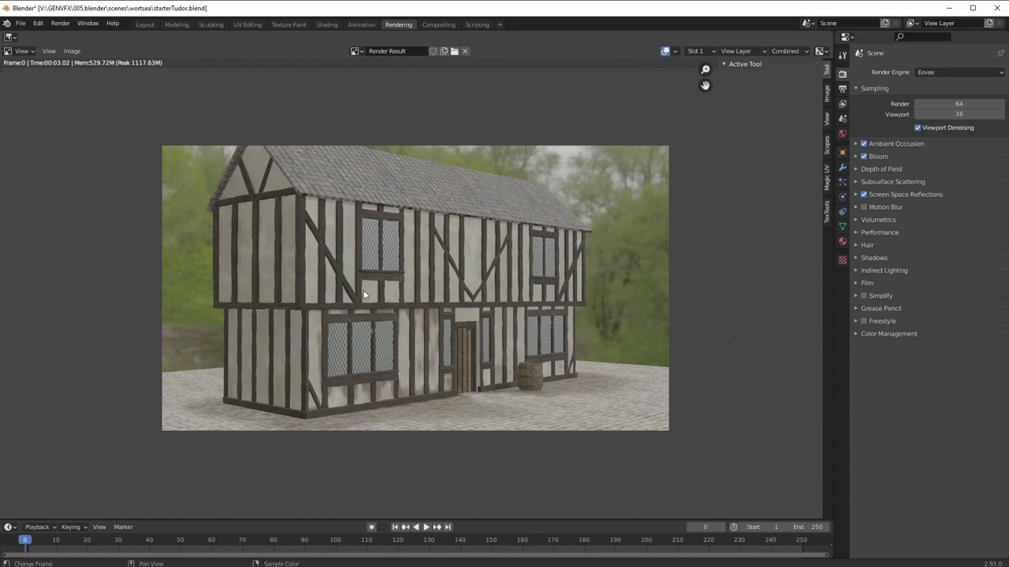
scroll(374, 336, "up", 1)
middle_click_drag(374, 336, 363, 365, "ctrl")
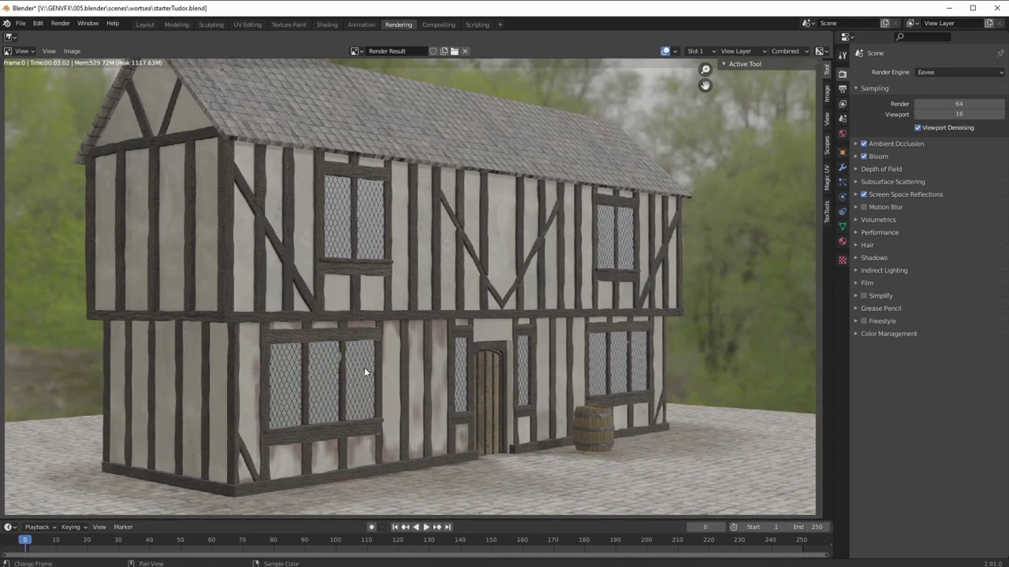